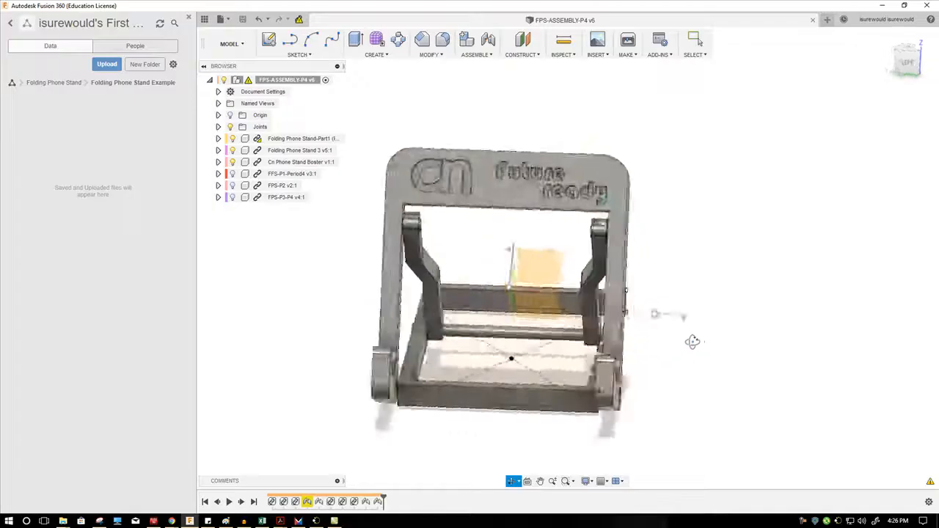
Examine the folding phone stand assembly from several angles and close its document.
key(Escape)
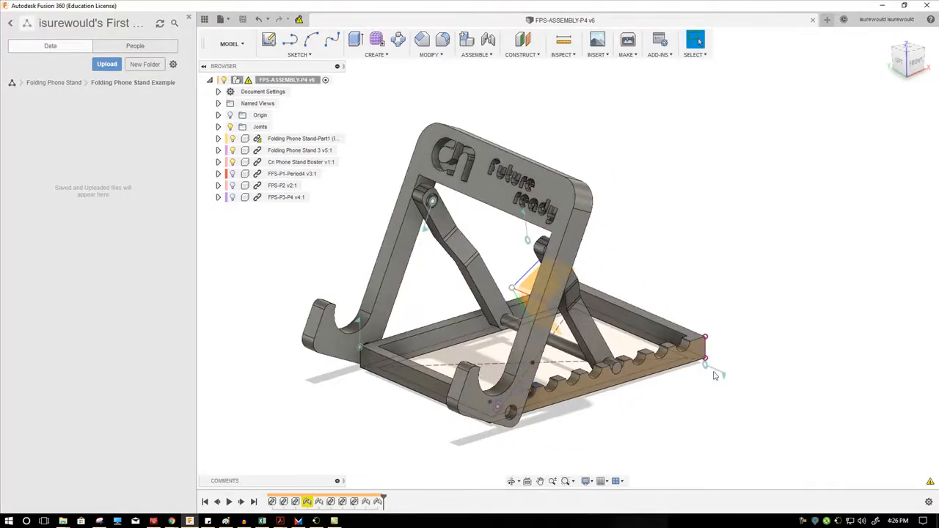
key(F4)
drag(712, 369, 739, 373)
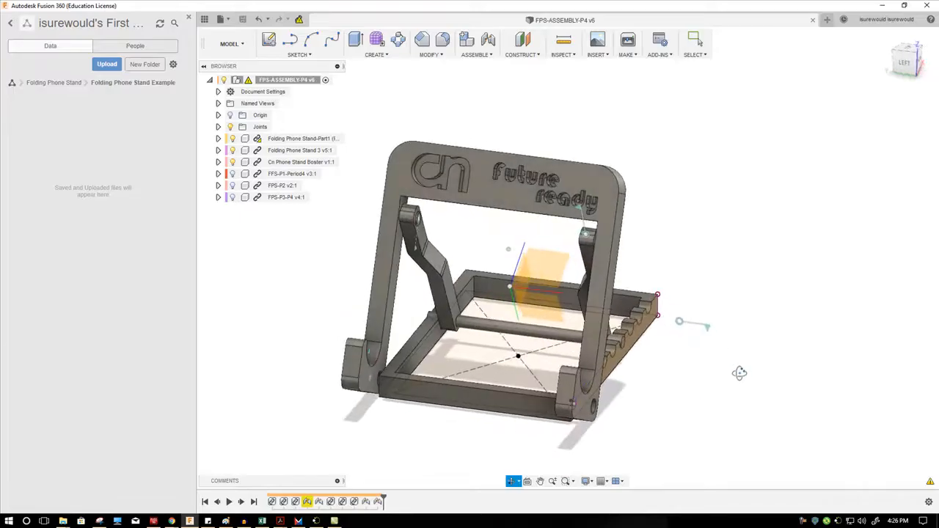
shift+middle_drag(676, 376, 711, 369)
drag(711, 370, 730, 309)
key(Escape)
shift+middle_drag(731, 306, 682, 288)
key(Escape)
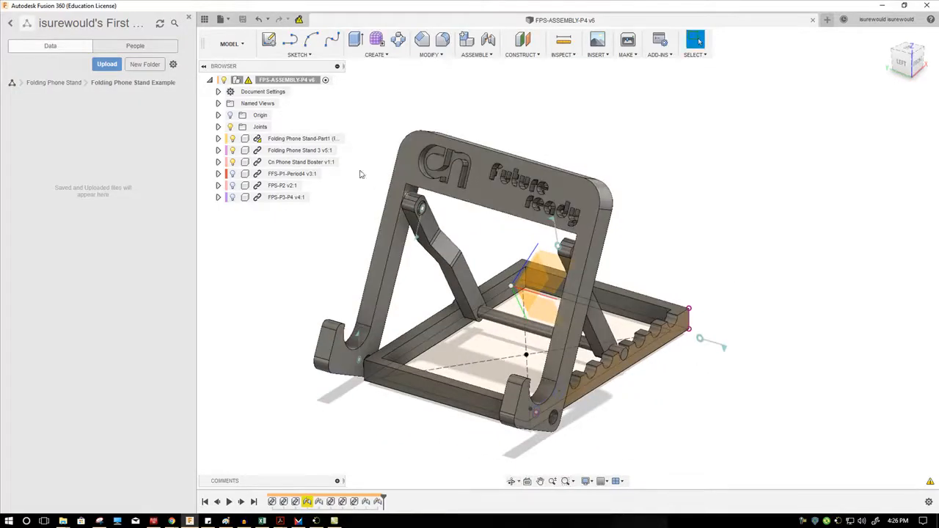
click(811, 21)
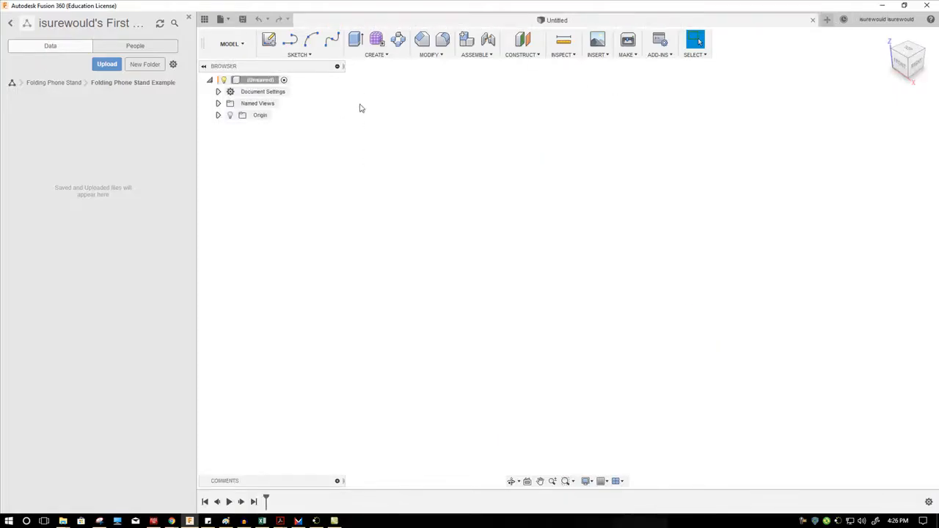
Sketch a center rectangle 79 mm wide and 110 mm high, centered on the origin of the horizontal top plane.
click(301, 56)
mouse_move(305, 91)
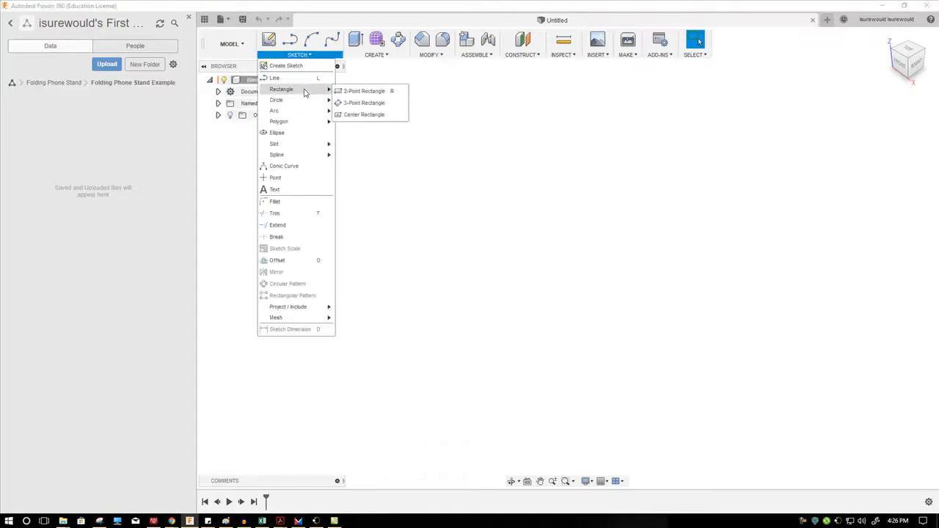
click(365, 115)
shift+middle_drag(420, 164, 818, 154)
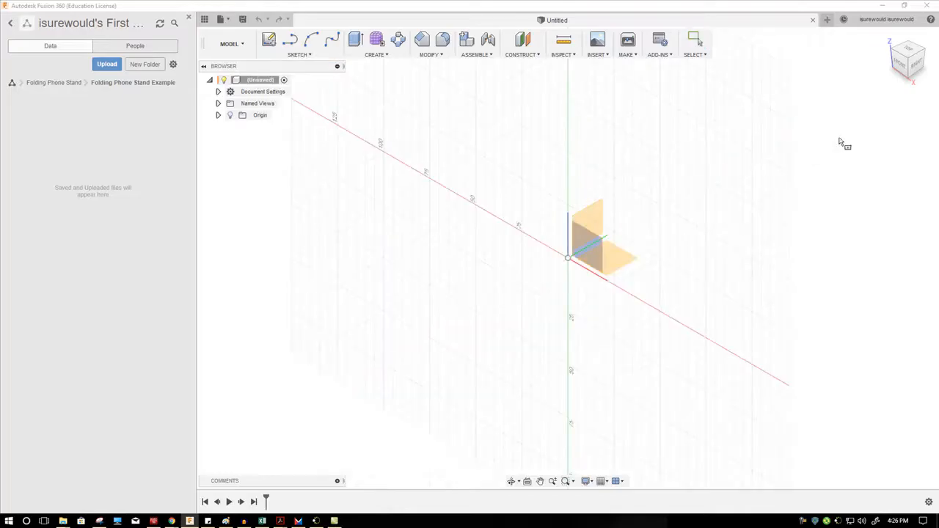
click(910, 51)
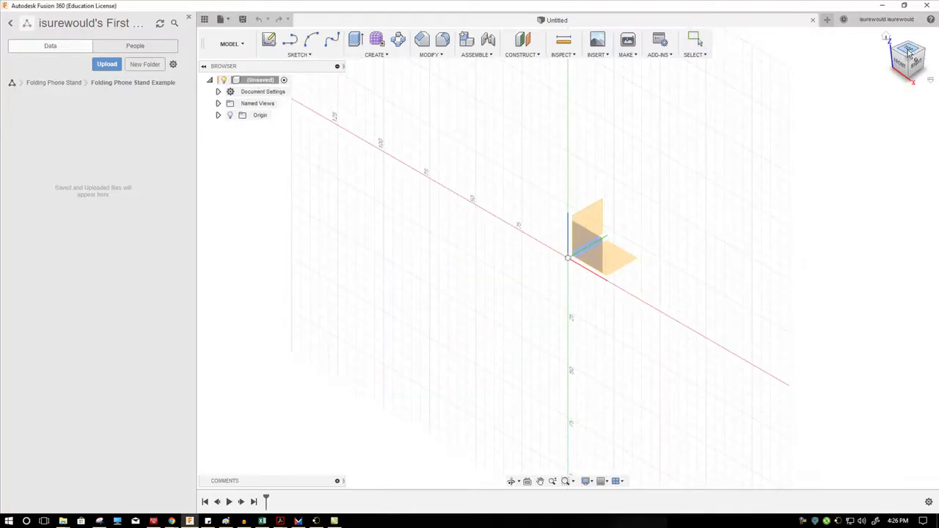
click(589, 230)
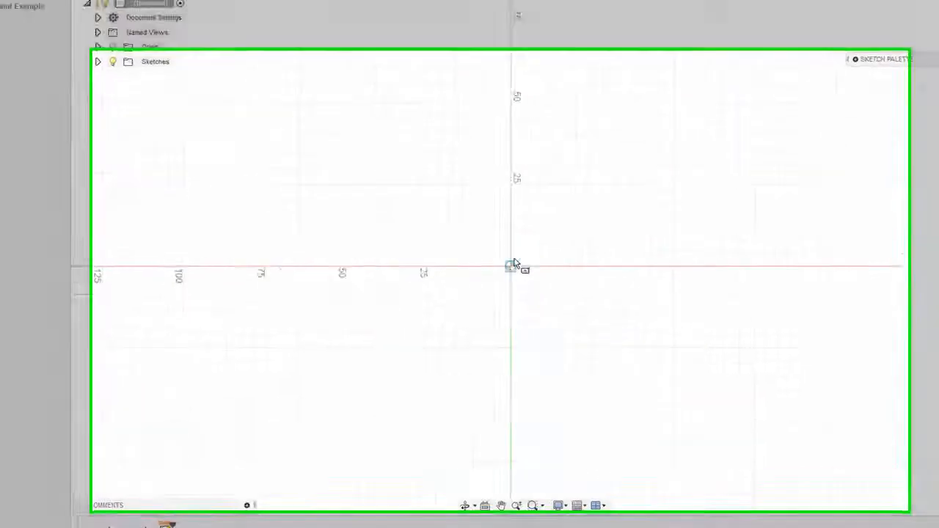
click(549, 292)
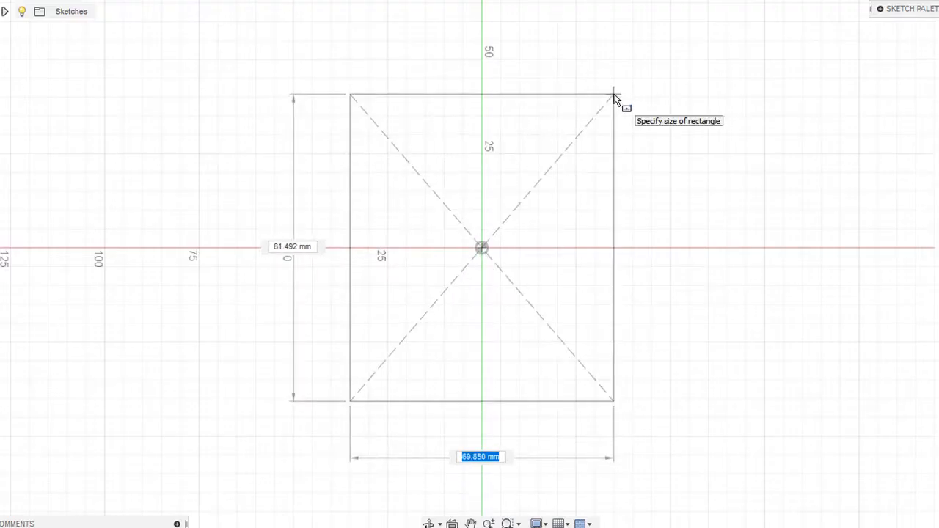
text(7)
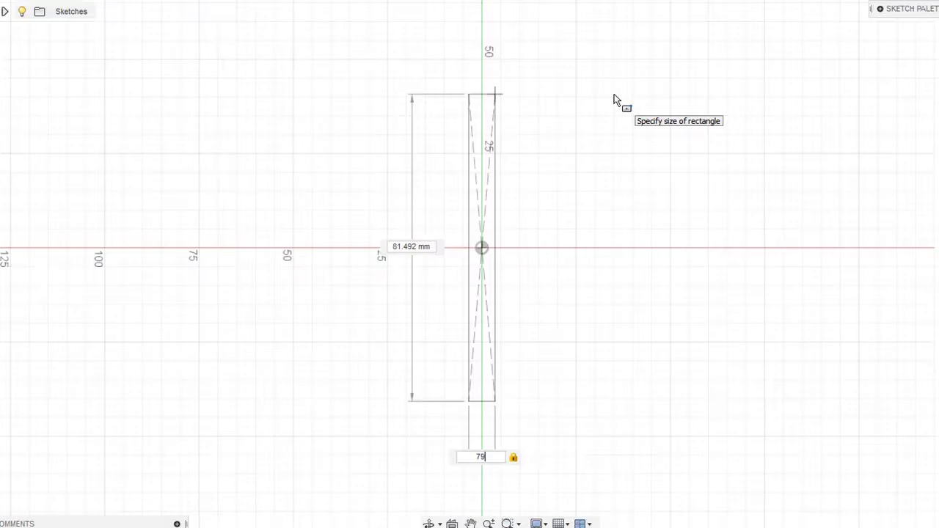
key(Tab)
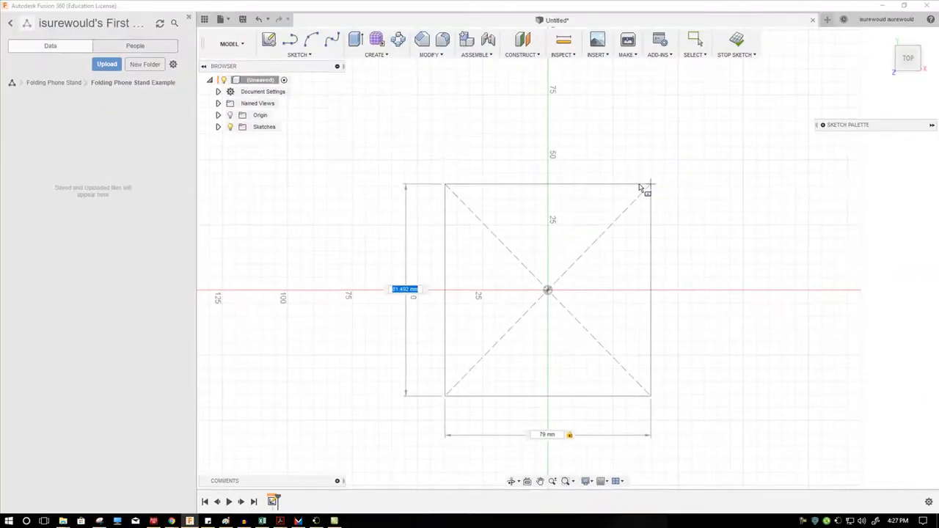
text(110)
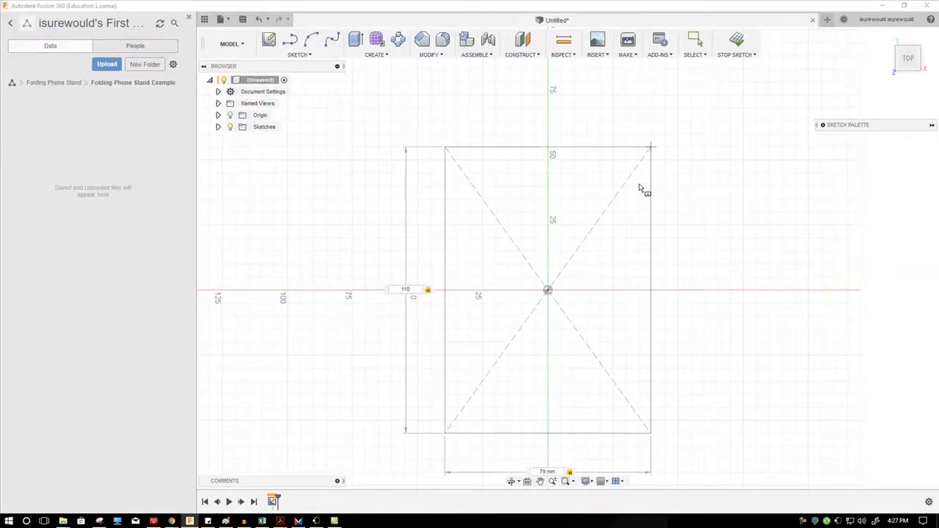
key(Return)
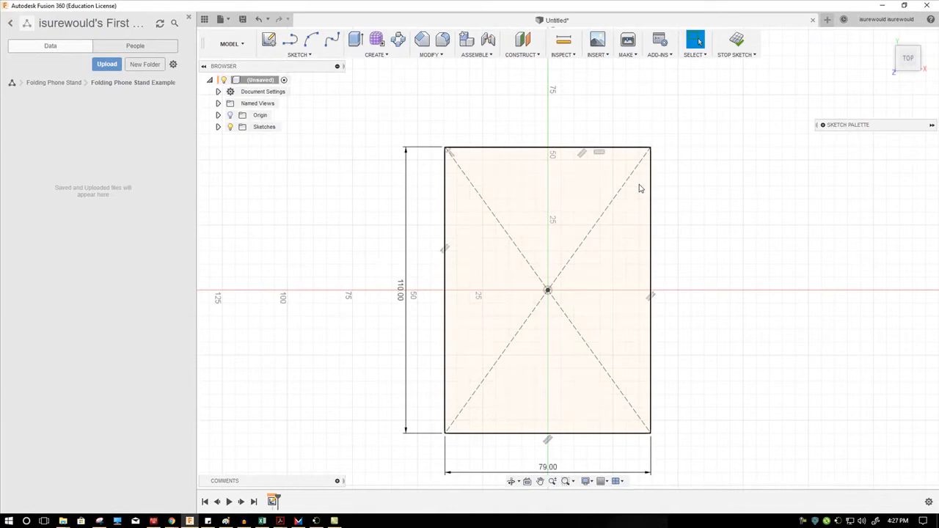
Offset the full rectangle outline inward with an offset position of -5 mm.
click(295, 55)
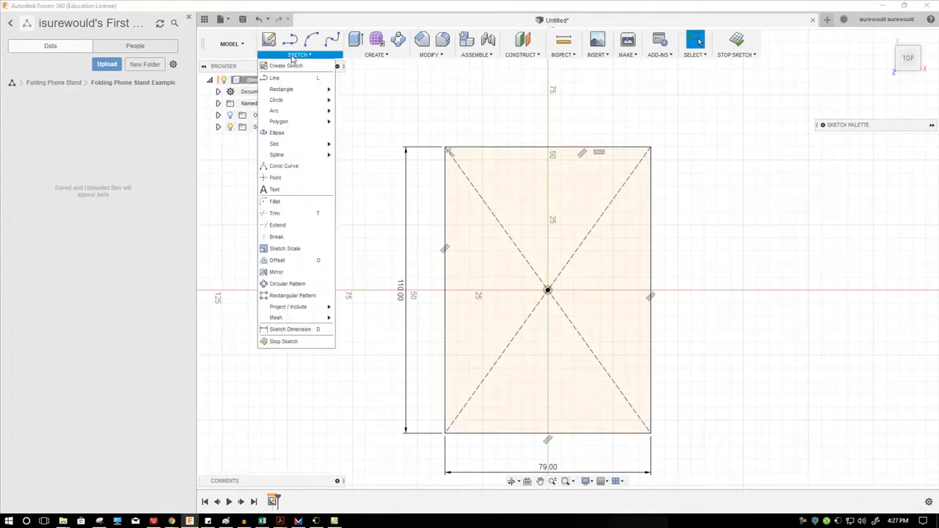
click(297, 262)
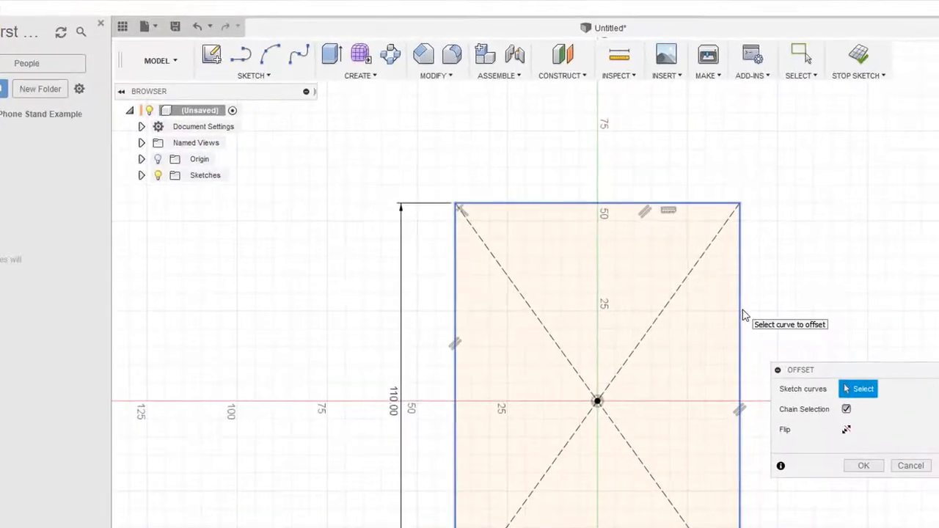
click(741, 314)
drag(744, 310, 714, 312)
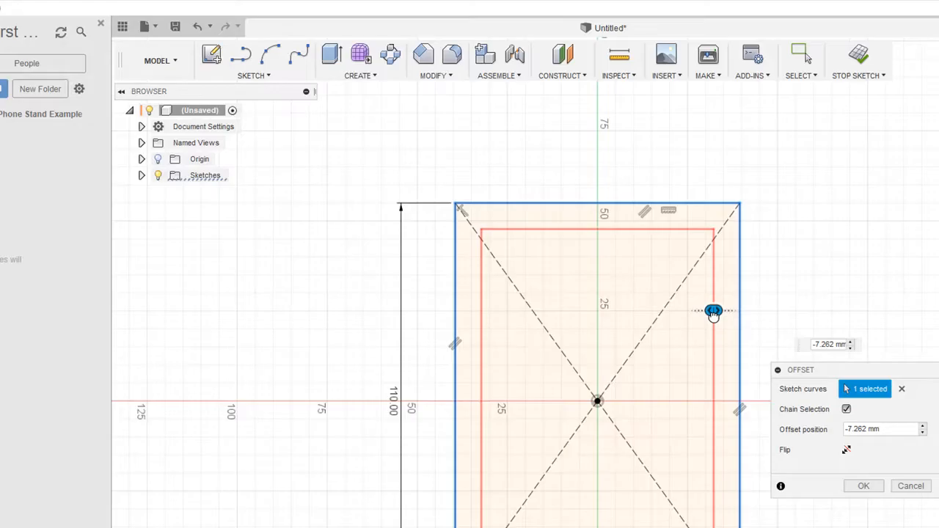
drag(713, 313, 716, 312)
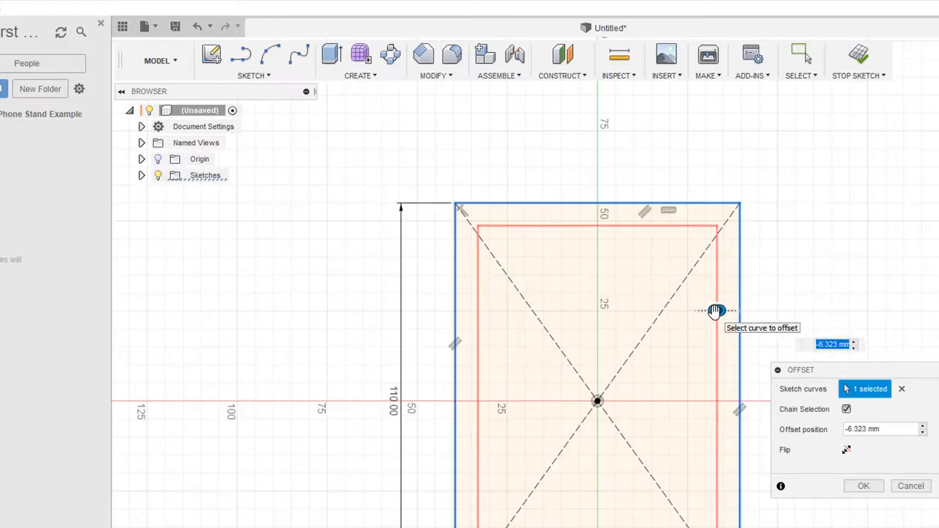
text(-5)
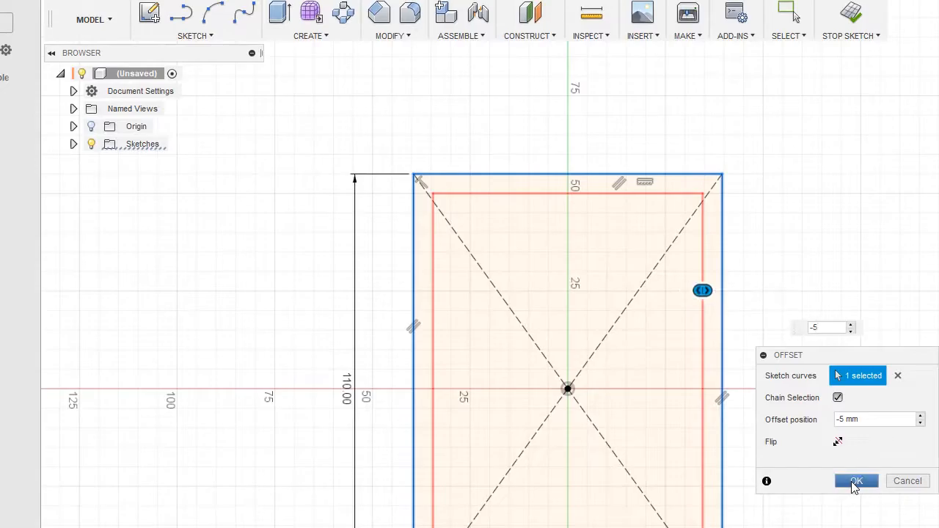
click(855, 481)
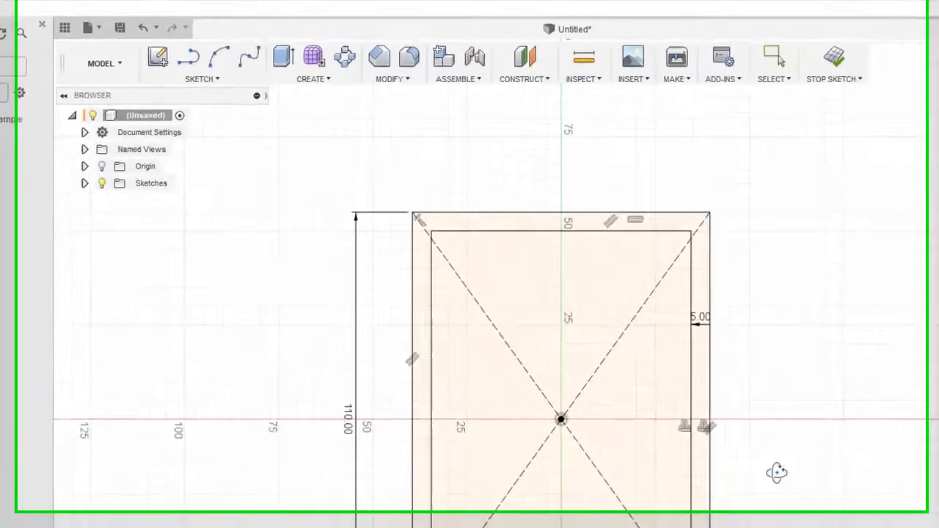
Extrude the border profile between the two rectangles upward 9 mm as a new body.
shift+middle_drag(709, 334, 699, 328)
mouse_move(790, 488)
shift+middle_down()
mouse_move(915, 419)
mouse_move(835, 422)
shift+middle_up()
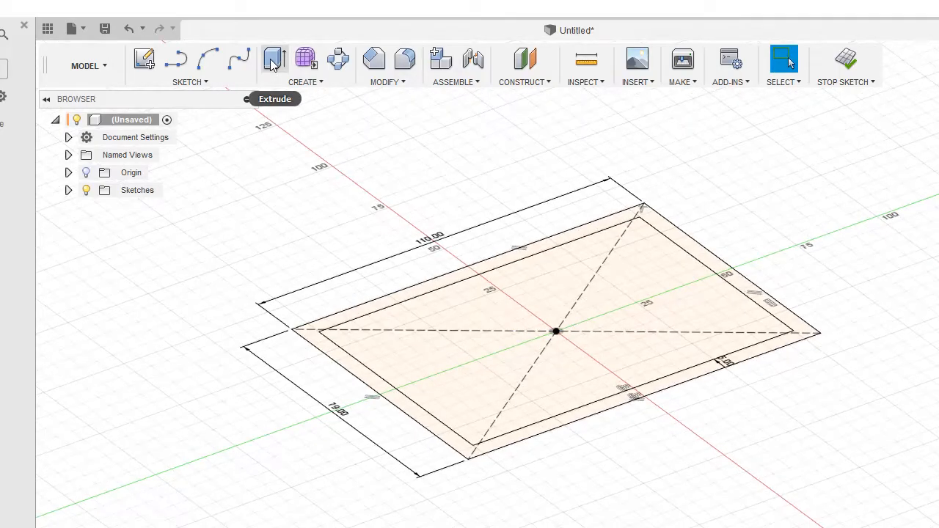
click(305, 81)
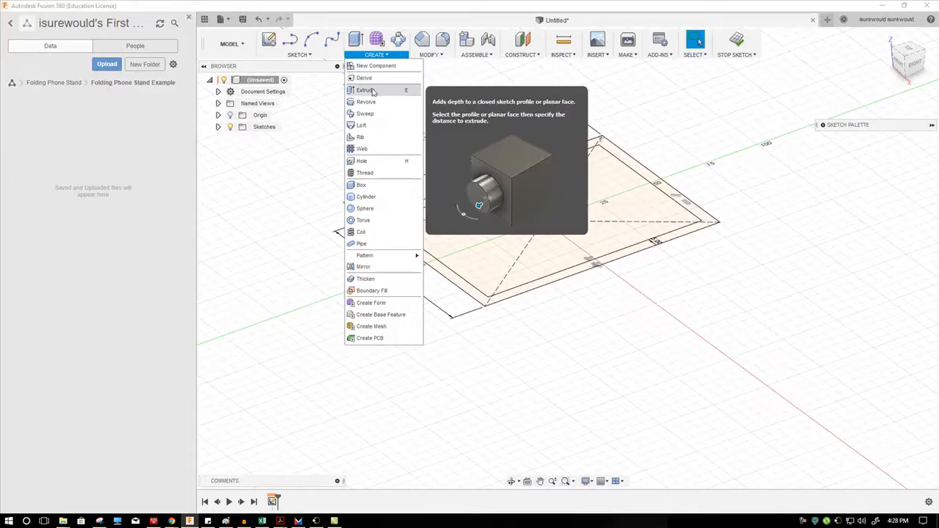
click(367, 89)
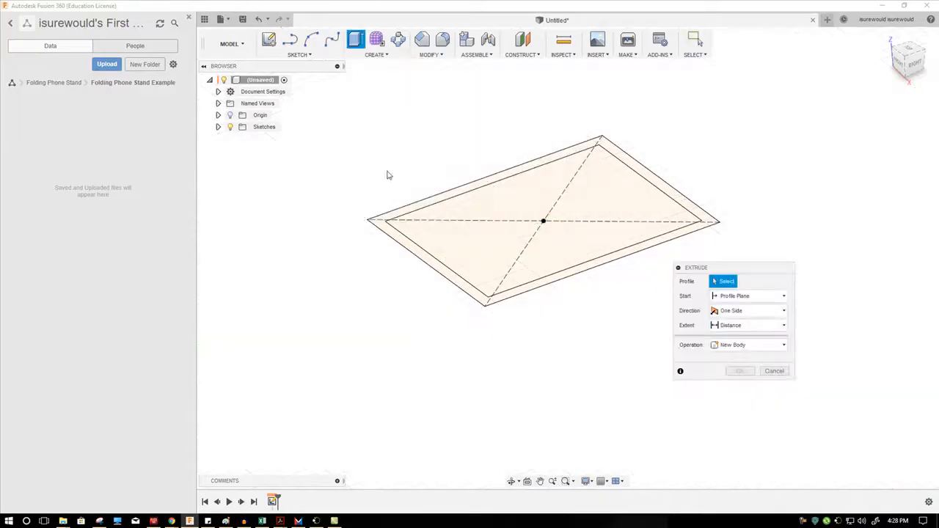
click(381, 222)
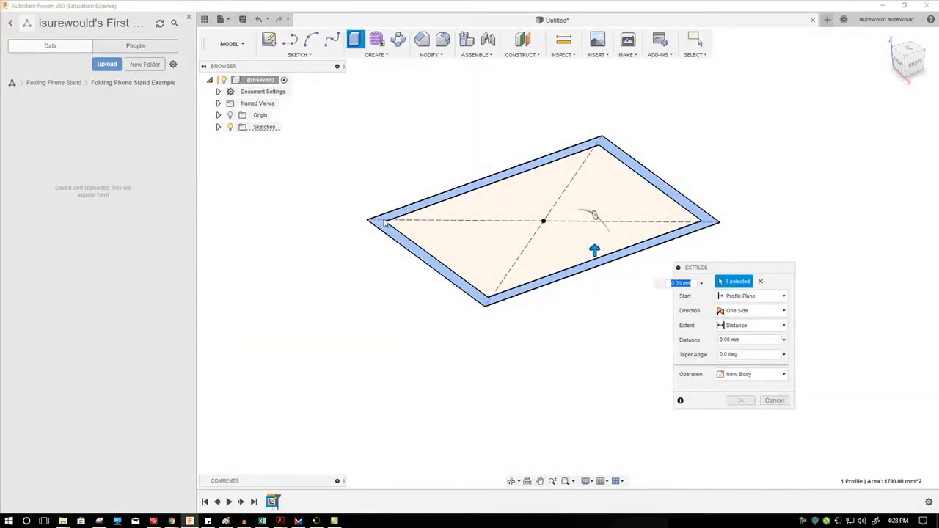
drag(594, 249, 594, 237)
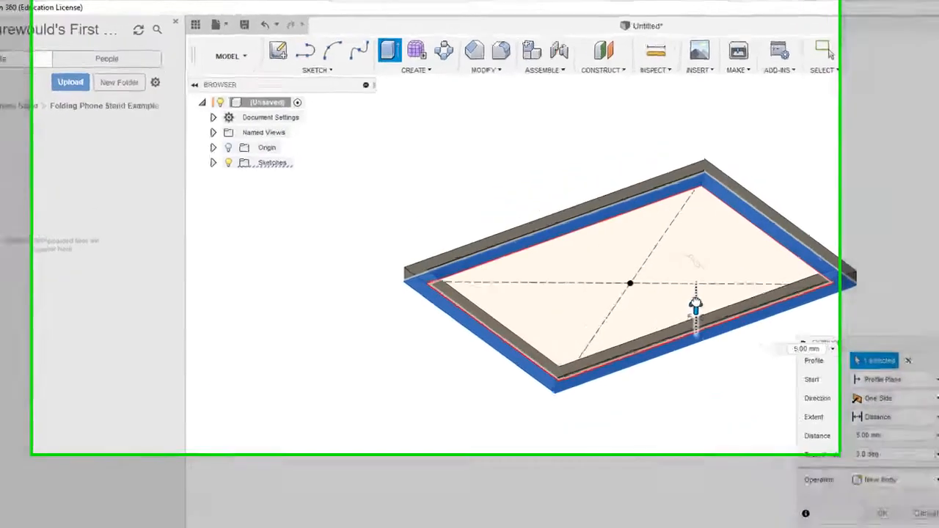
drag(696, 305, 696, 290)
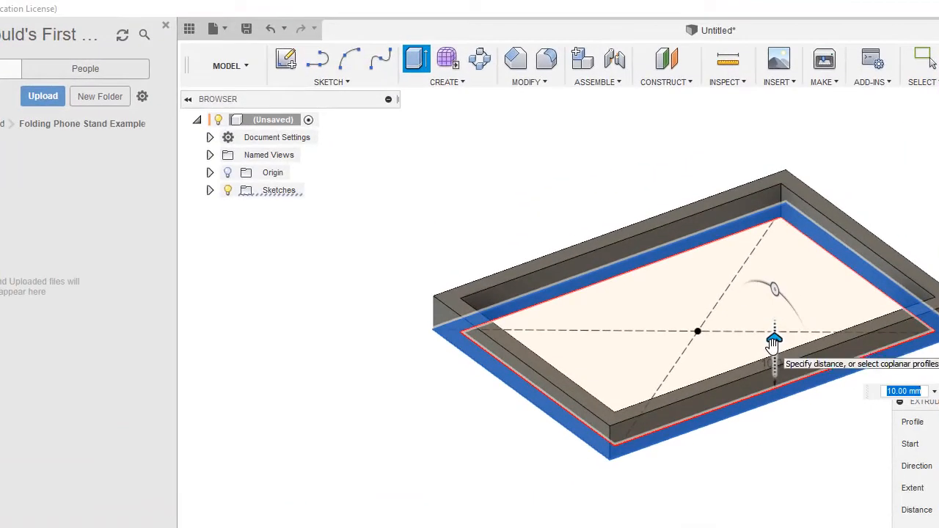
text(9)
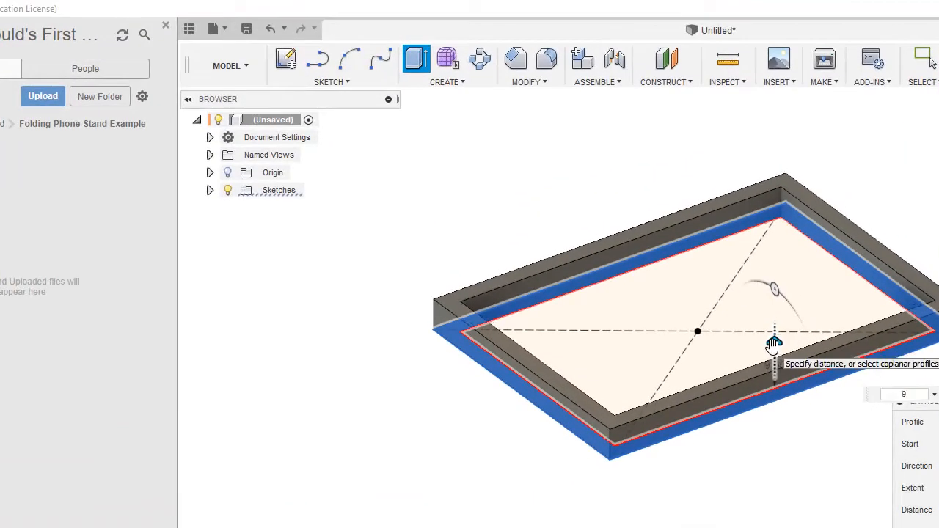
key(Return)
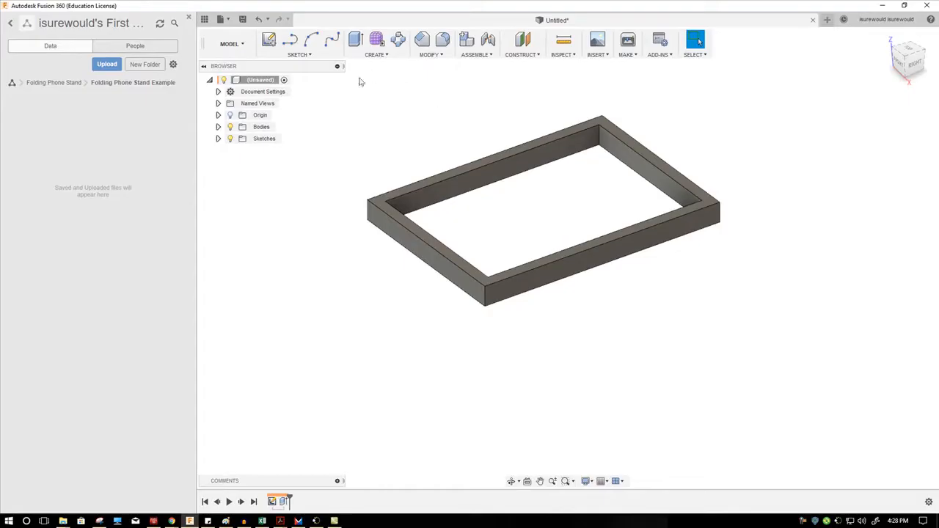
Sketch a 2-point circle 5 mm in diameter on the frame's long outer side face, near the upper corner at its left end.
click(298, 55)
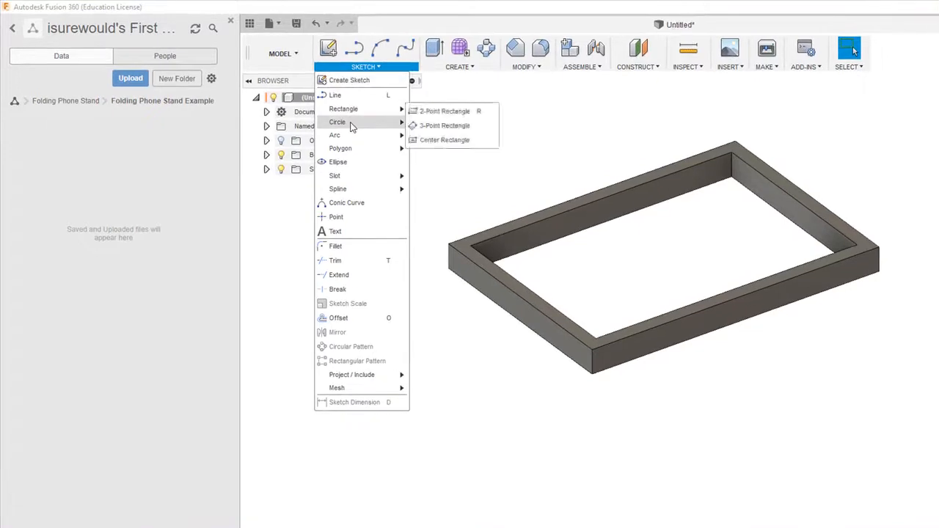
mouse_move(352, 126)
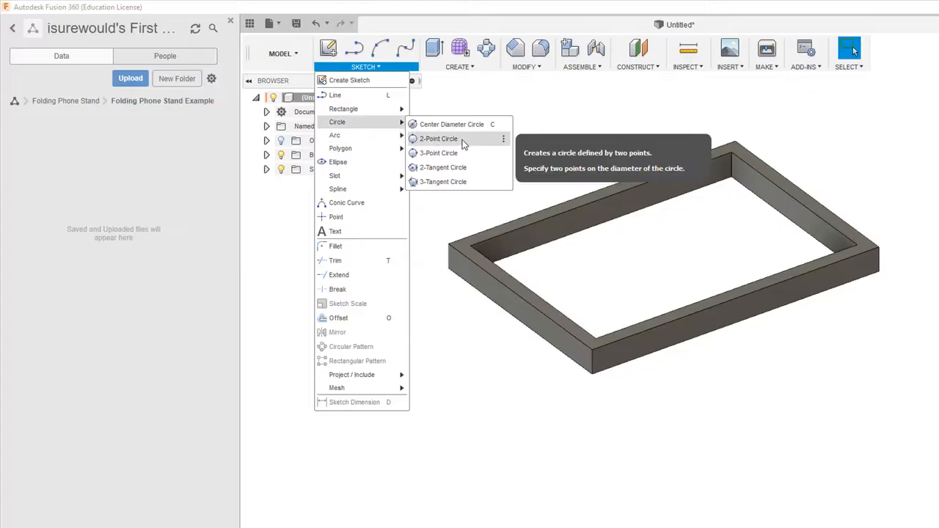
click(439, 139)
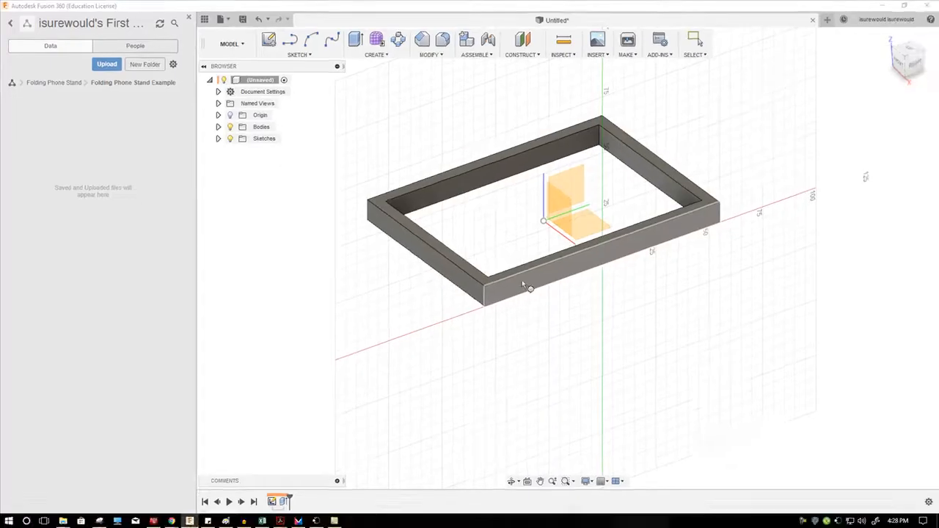
click(538, 279)
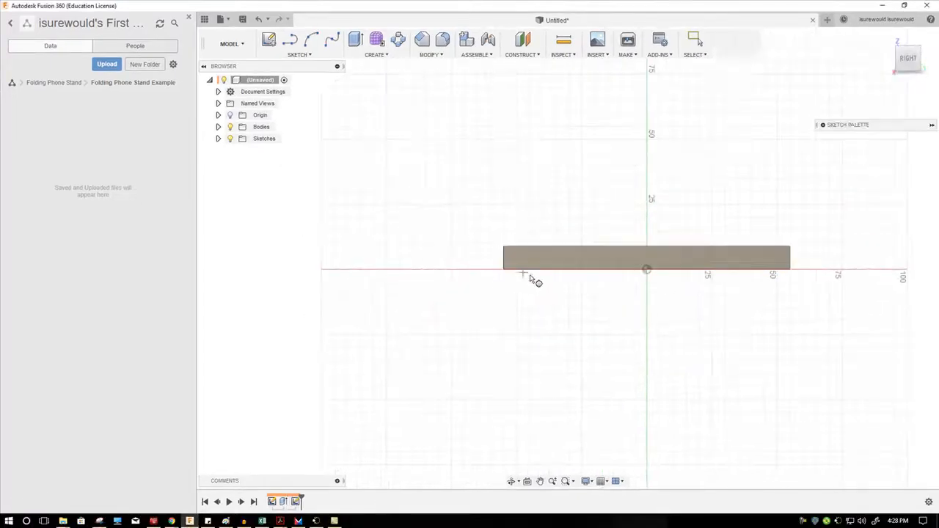
scroll(516, 258, up, 3)
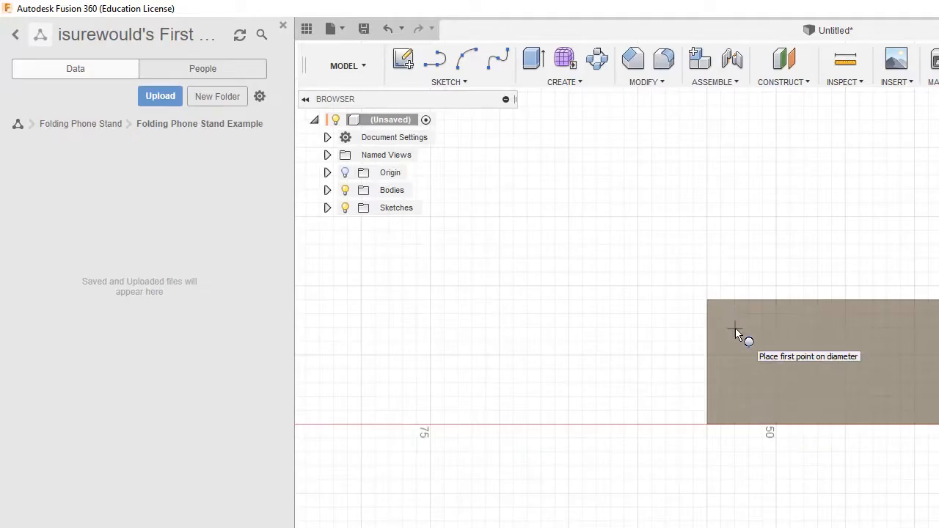
click(735, 328)
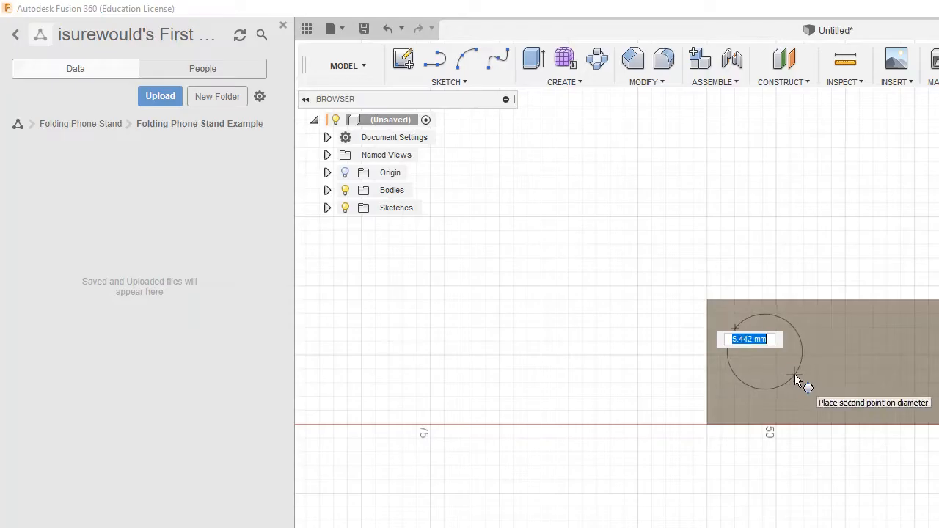
text(5)
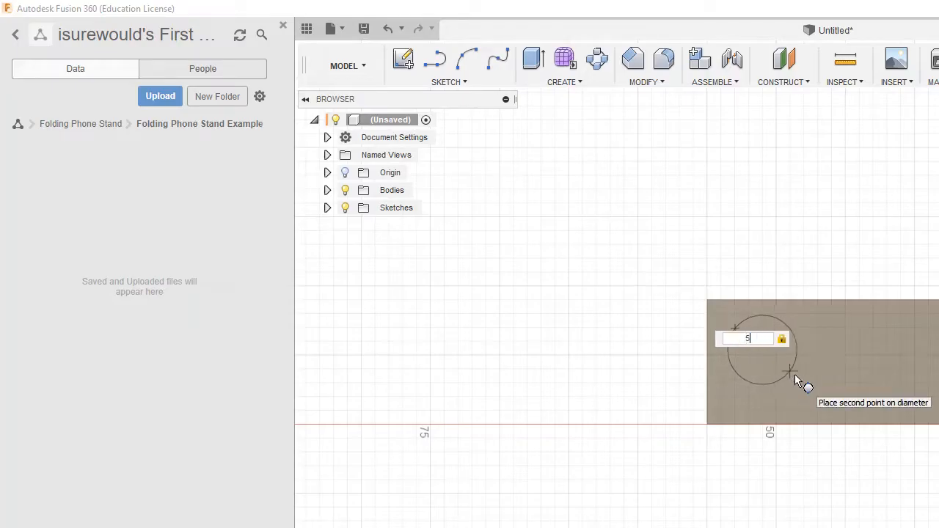
key(Return)
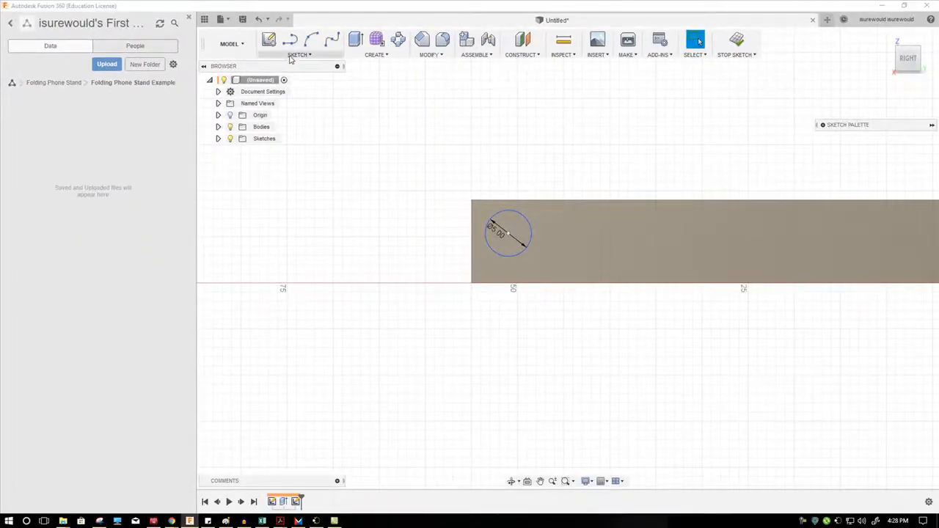
Sketch a center diameter circle 7 mm in diameter, centered on the long side face's upper edge near the 25 mm grid mark.
click(297, 55)
mouse_move(295, 102)
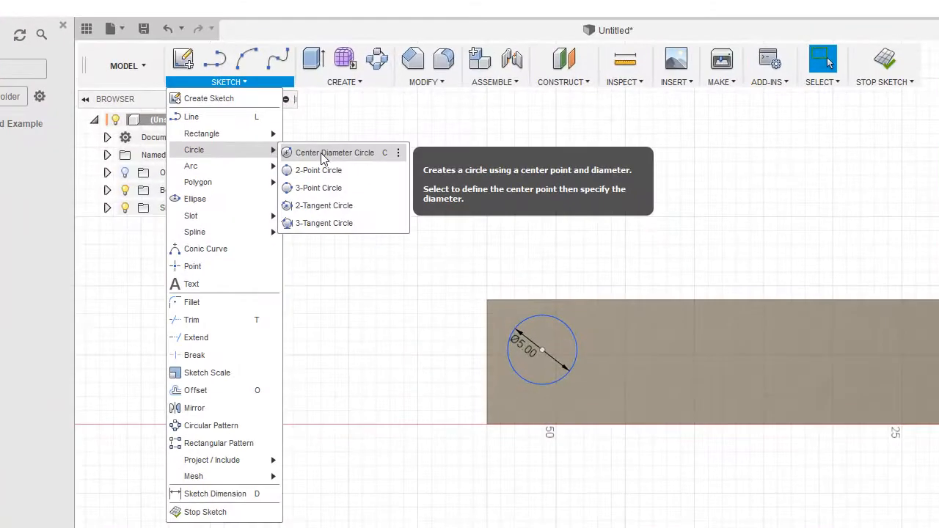
click(323, 153)
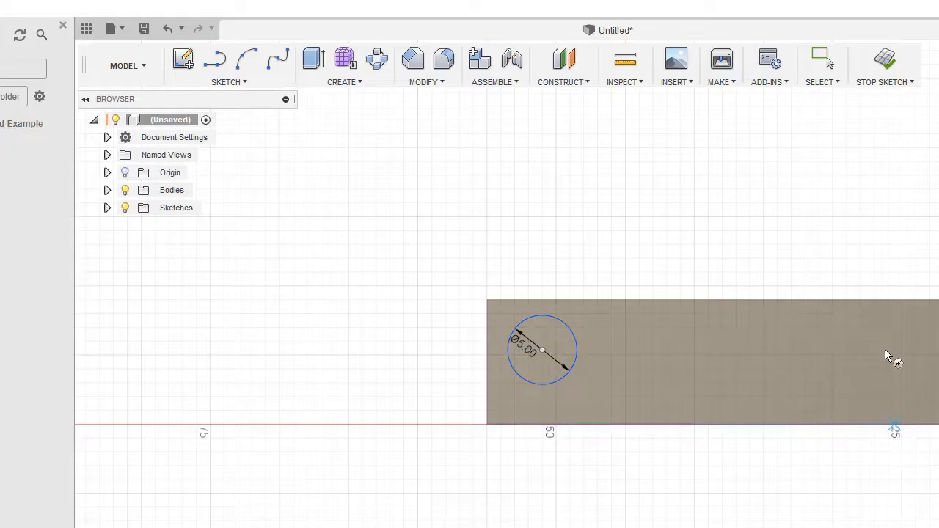
click(888, 300)
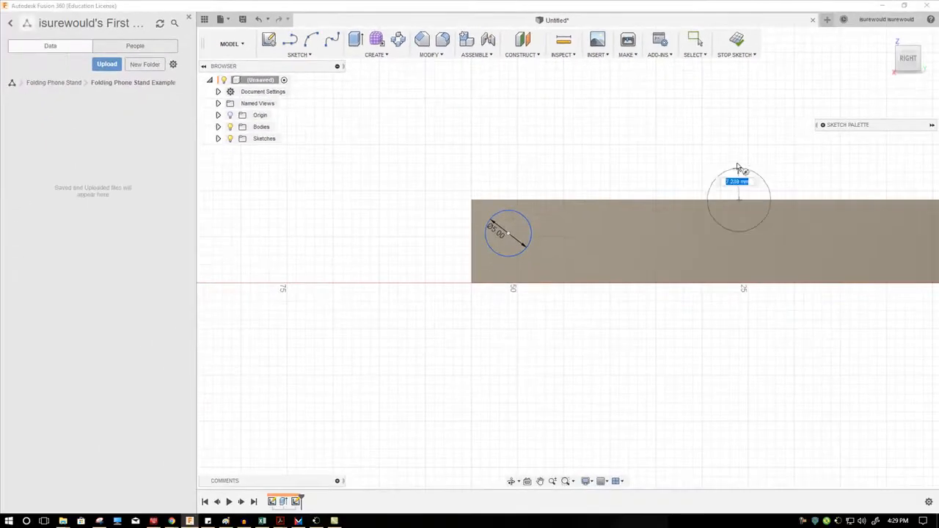
text(7)
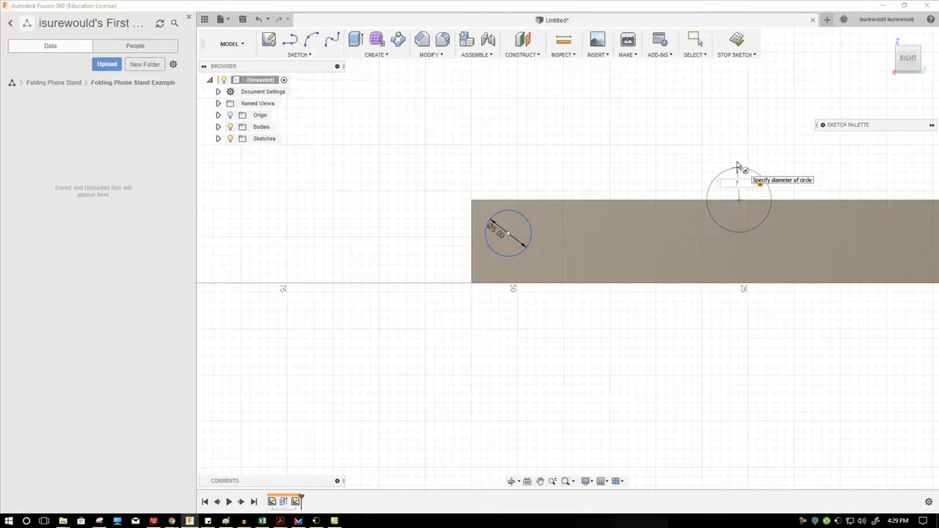
key(Return)
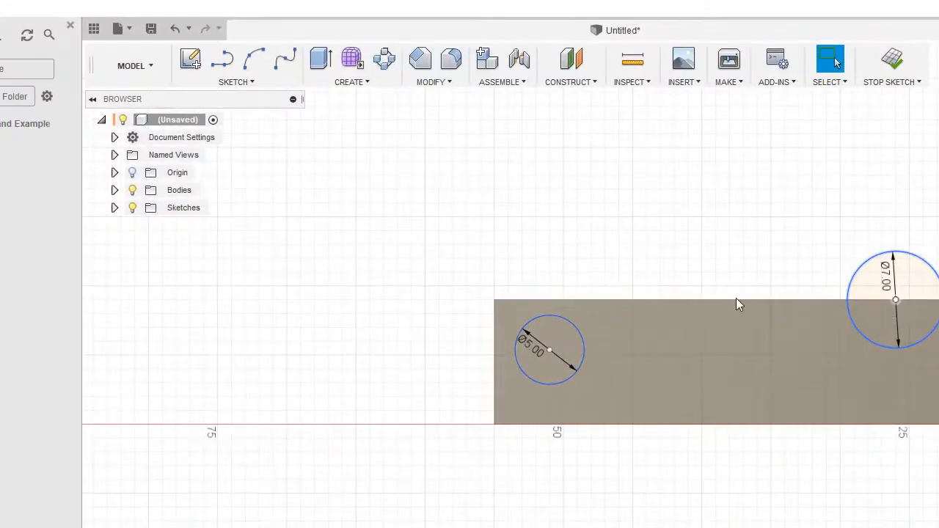
Extrude the 5 mm circle at the frame corner outward 5 mm as a pin joined to the frame.
scroll(681, 296, down, 5)
mouse_move(664, 274)
shift+middle_down()
mouse_move(673, 277)
mouse_move(661, 283)
shift+middle_up()
scroll(661, 283, down, 1)
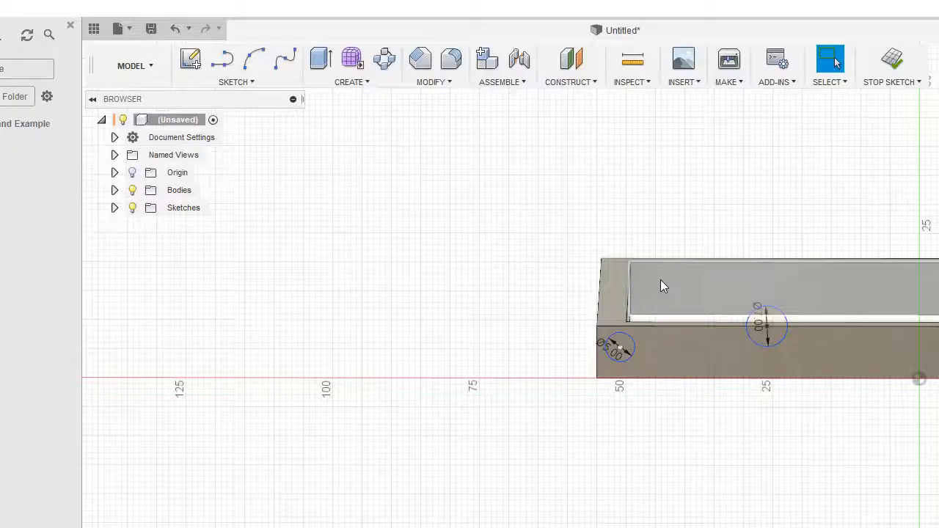
scroll(659, 284, down, 5)
shift+middle_drag(657, 281, 728, 293)
scroll(885, 374, up, 10)
scroll(884, 372, down, 10)
click(320, 59)
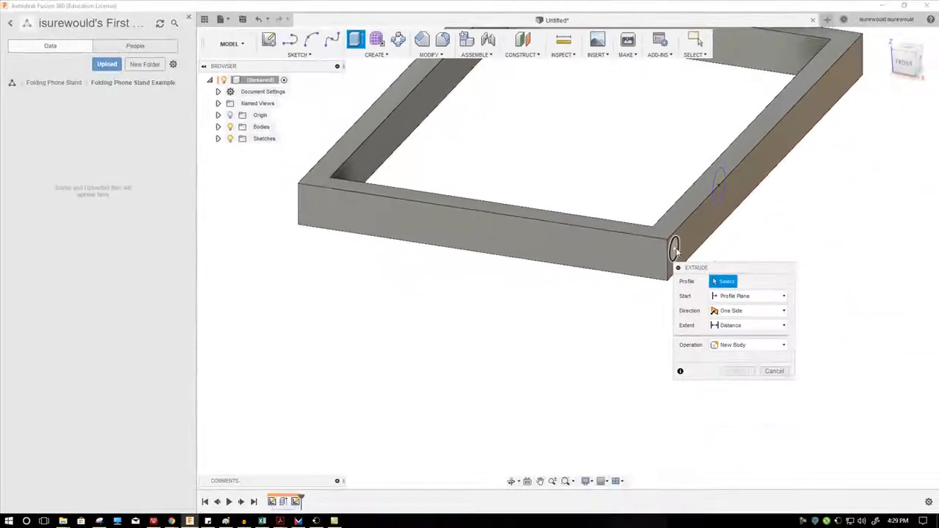
click(800, 374)
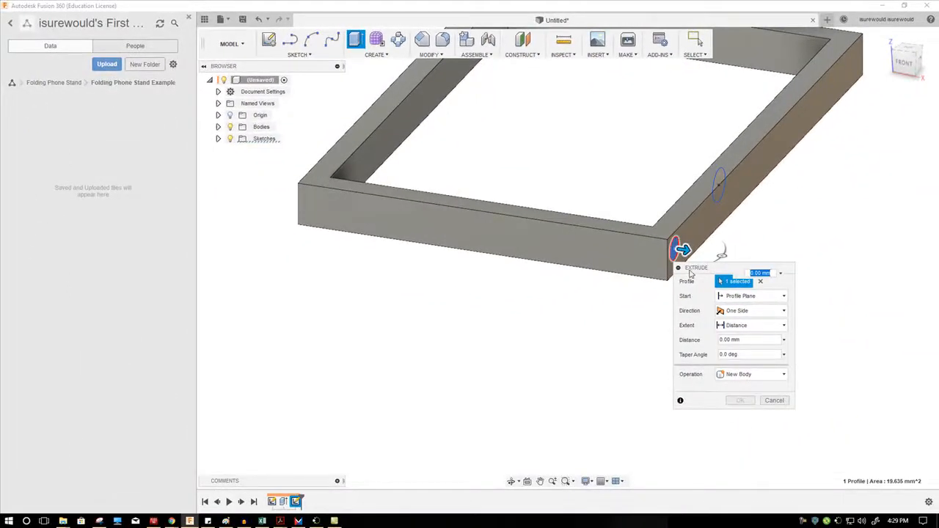
drag(690, 272, 634, 301)
drag(680, 250, 711, 256)
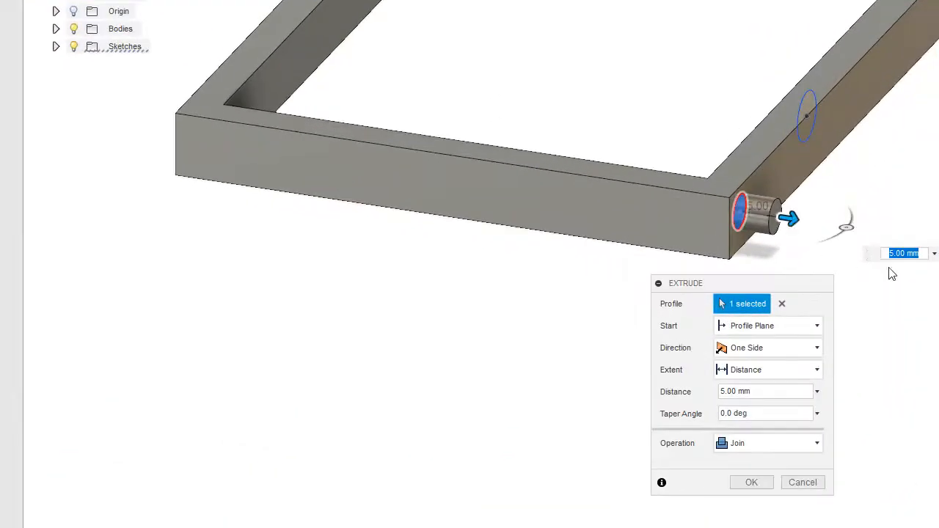
click(762, 485)
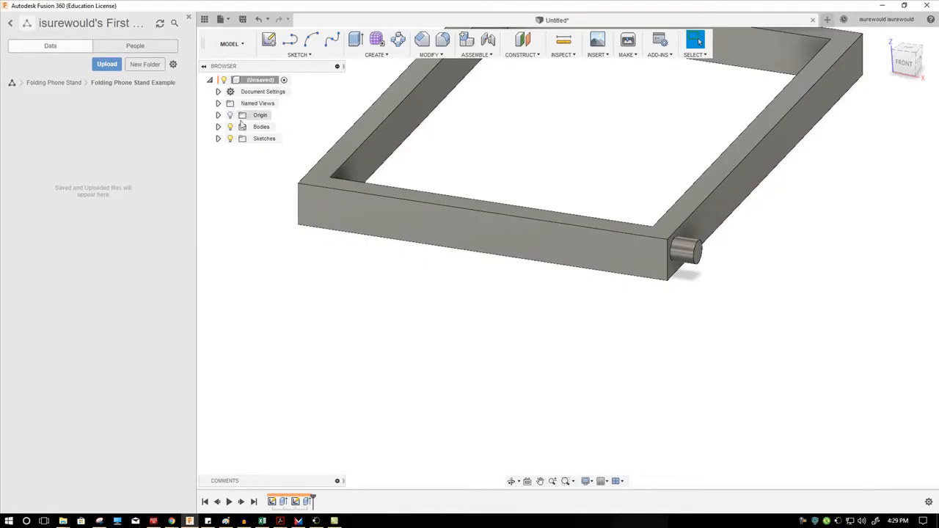
Show Sketch2 again and extrude the lower half of the 7 mm circle -11 mm as a cut through the side wall.
click(218, 138)
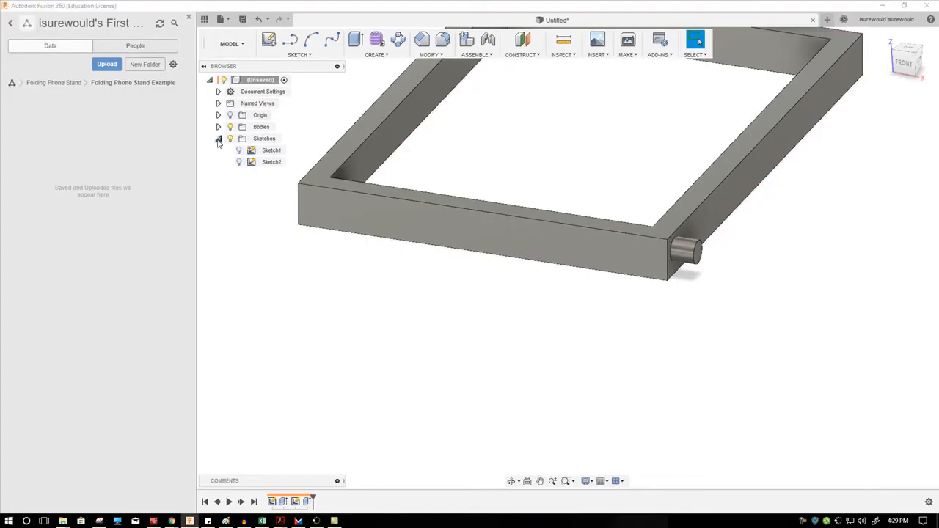
click(239, 162)
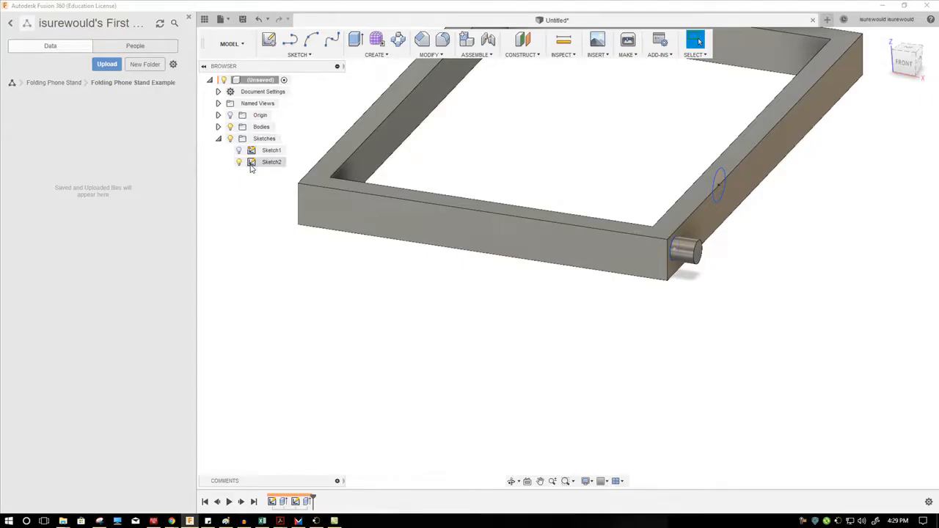
click(356, 41)
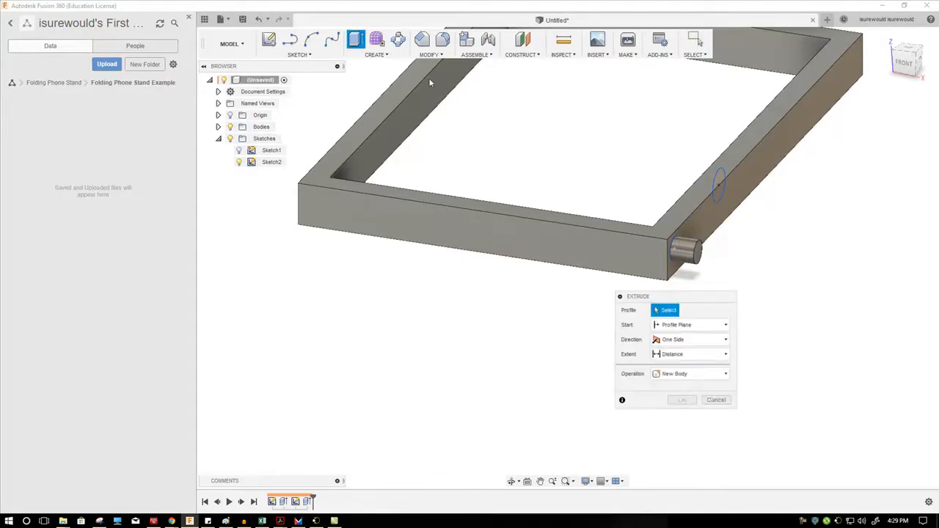
click(720, 191)
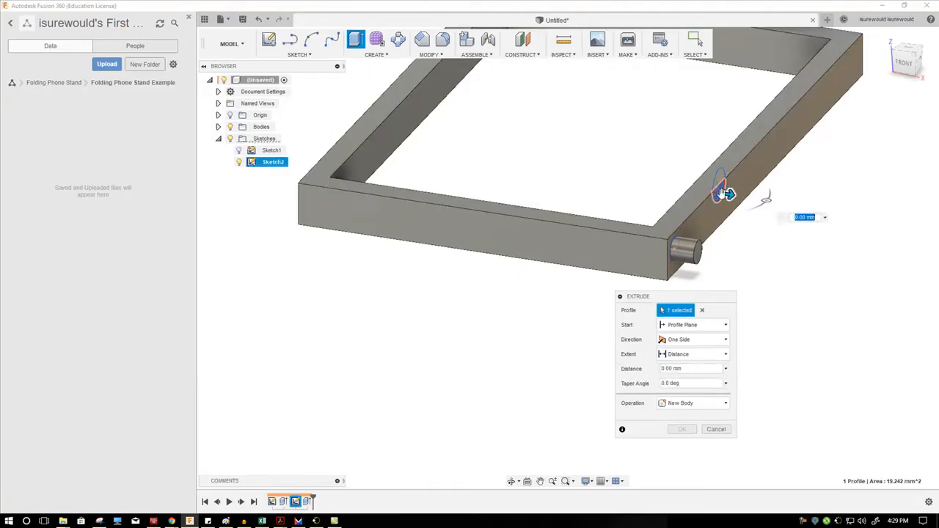
drag(727, 193, 658, 184)
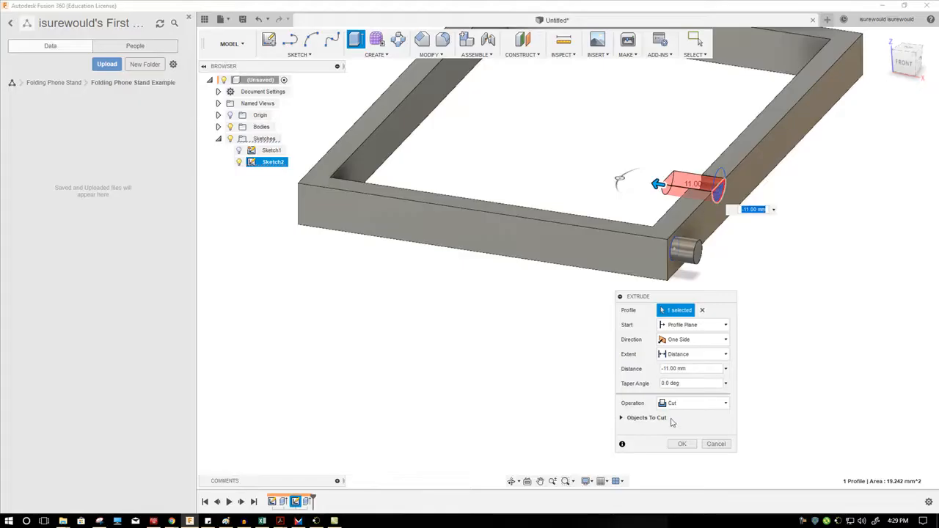
click(680, 445)
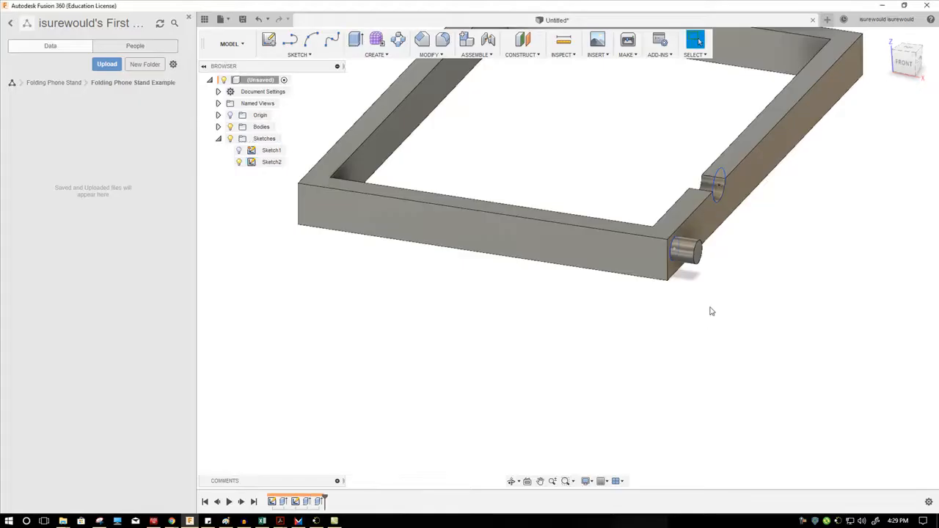
Start a Pattern on Path of the half-round notch face along the inner top edge of the same long side.
scroll(715, 304, down, 5)
shift+middle_drag(702, 300, 728, 224)
scroll(779, 218, up, 3)
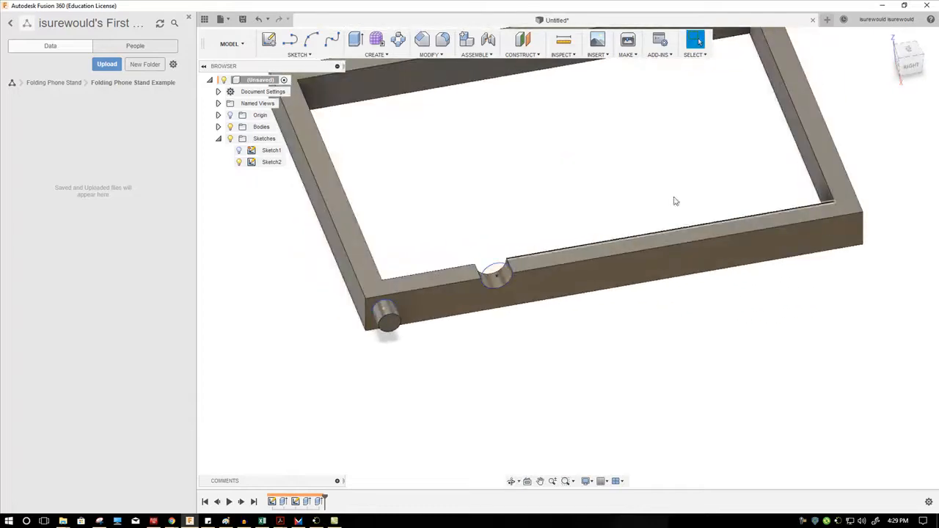
click(369, 56)
mouse_move(398, 259)
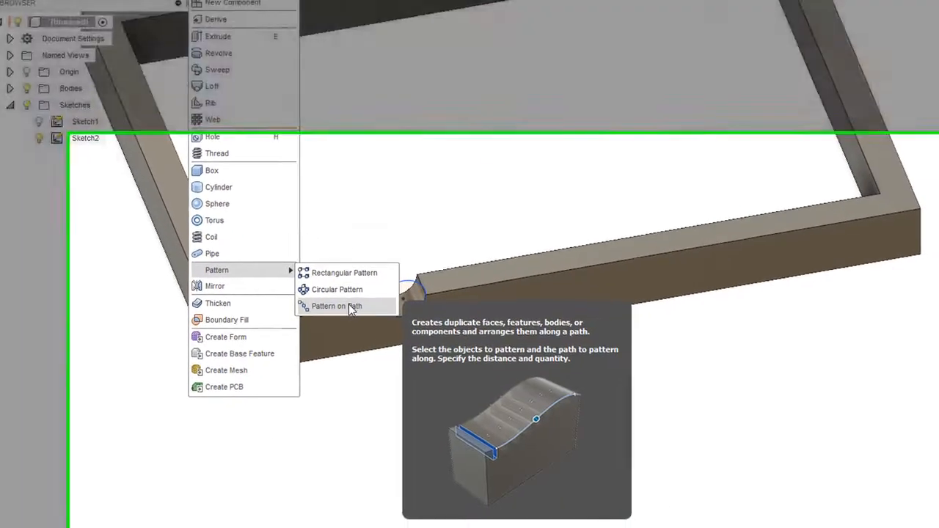
click(353, 313)
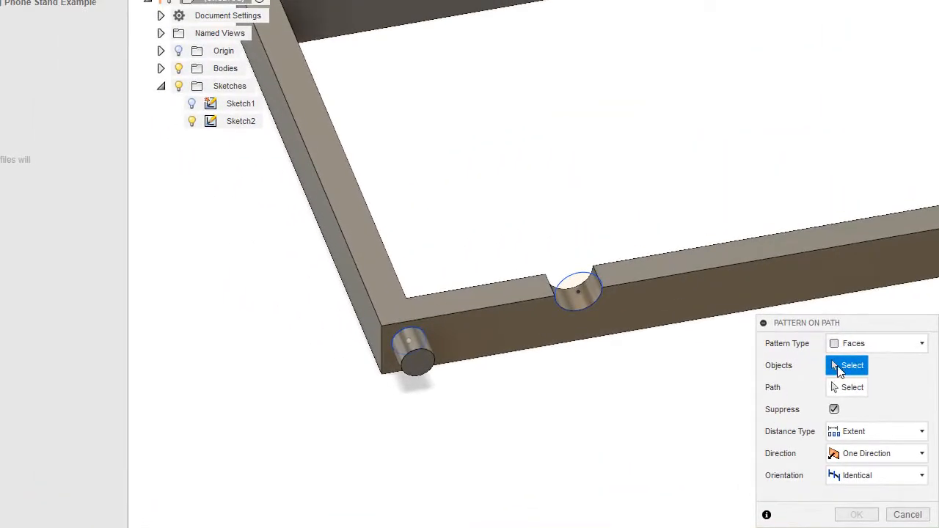
click(581, 298)
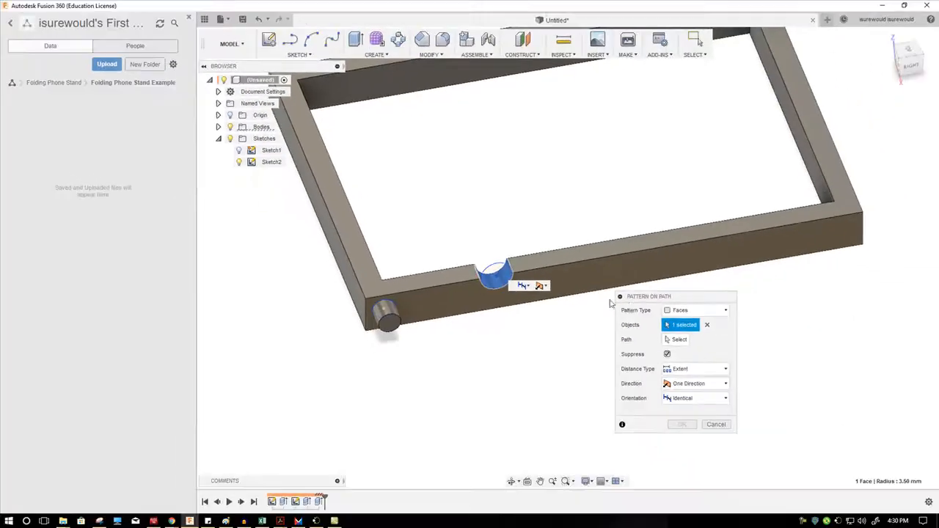
click(676, 341)
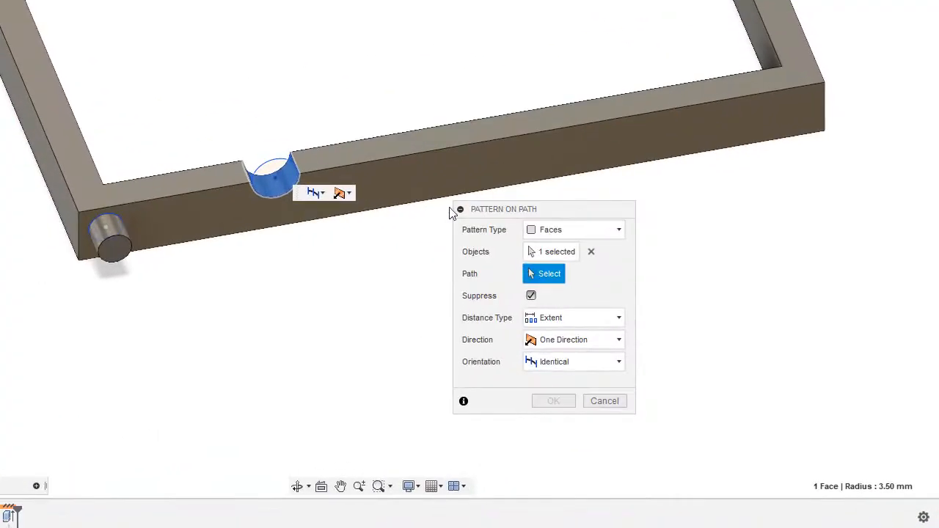
click(380, 138)
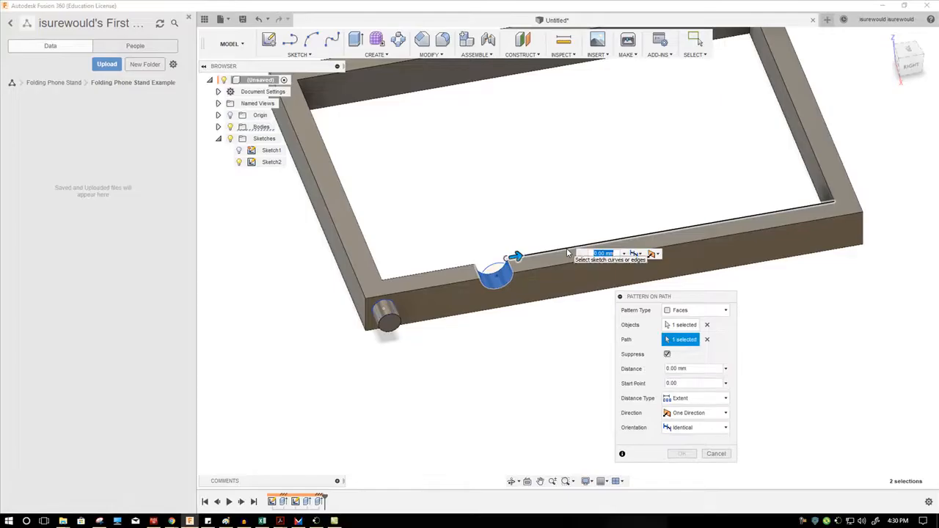
Spread the notch pattern over about 70.9 mm toward the far end of the side with a quantity of 9.
drag(516, 256, 633, 240)
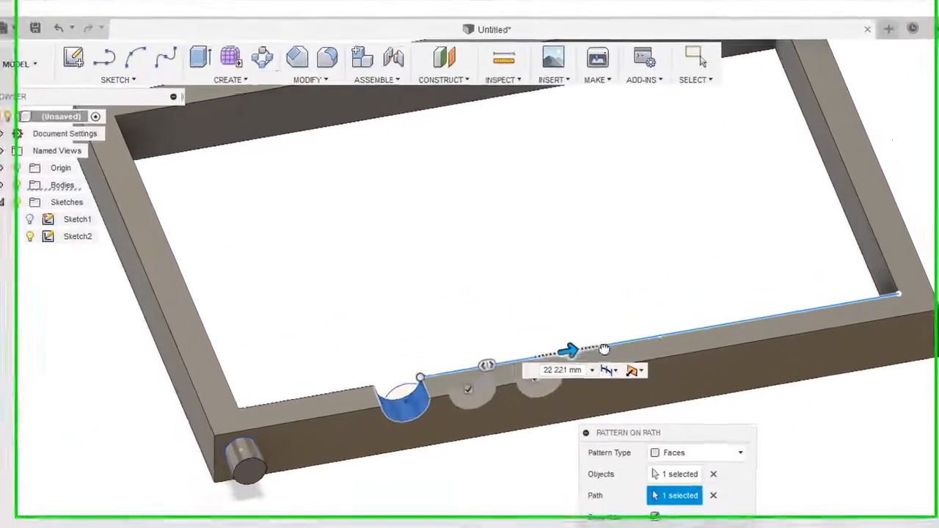
drag(604, 349, 916, 321)
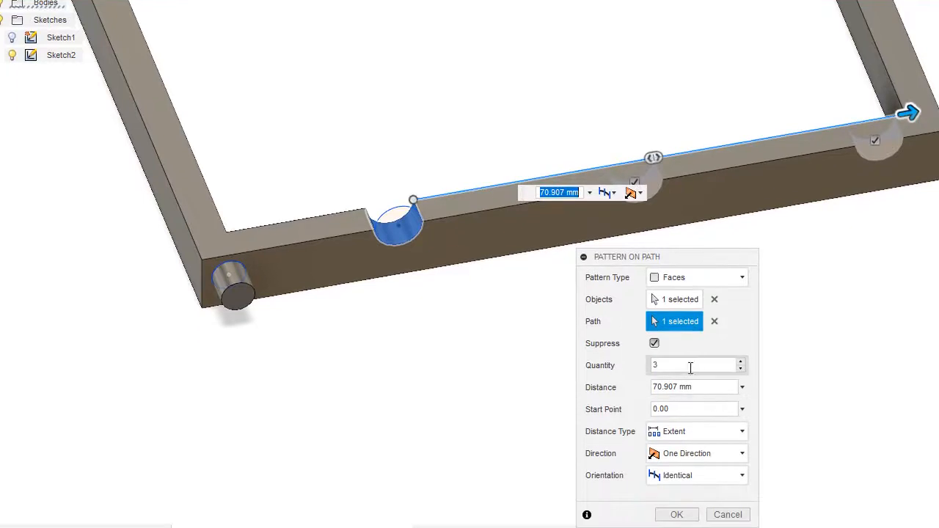
click(679, 368)
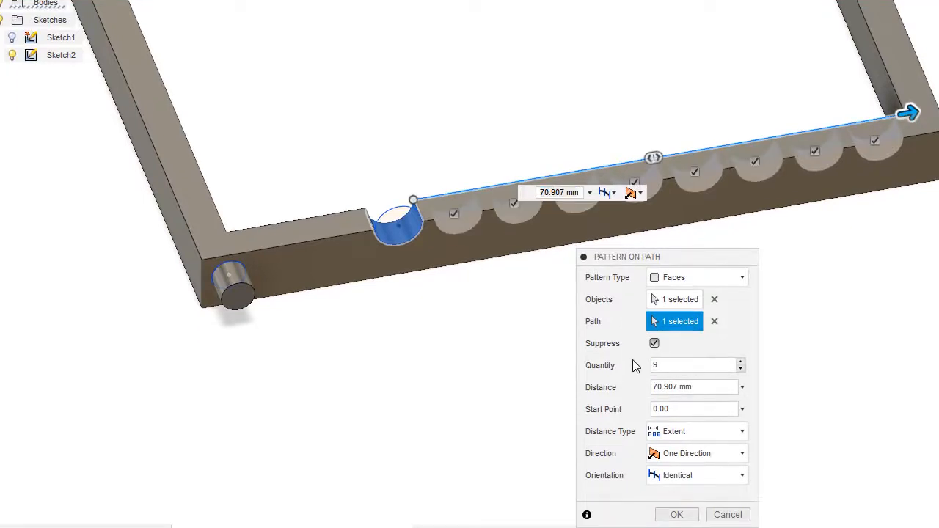
key(Return)
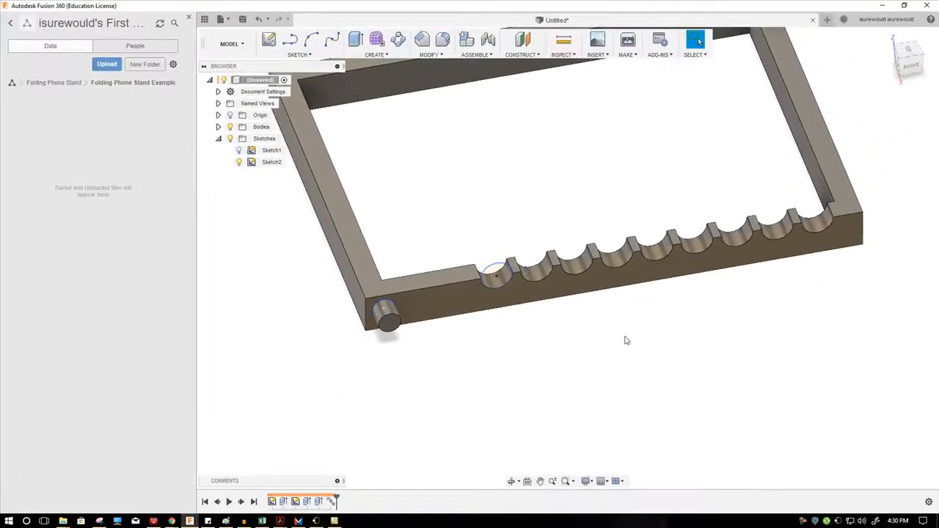
Start a Mirror of faces and select the end and cylindrical faces of the corner pin as objects.
scroll(625, 340, down, 3)
shift+middle_drag(568, 346, 596, 347)
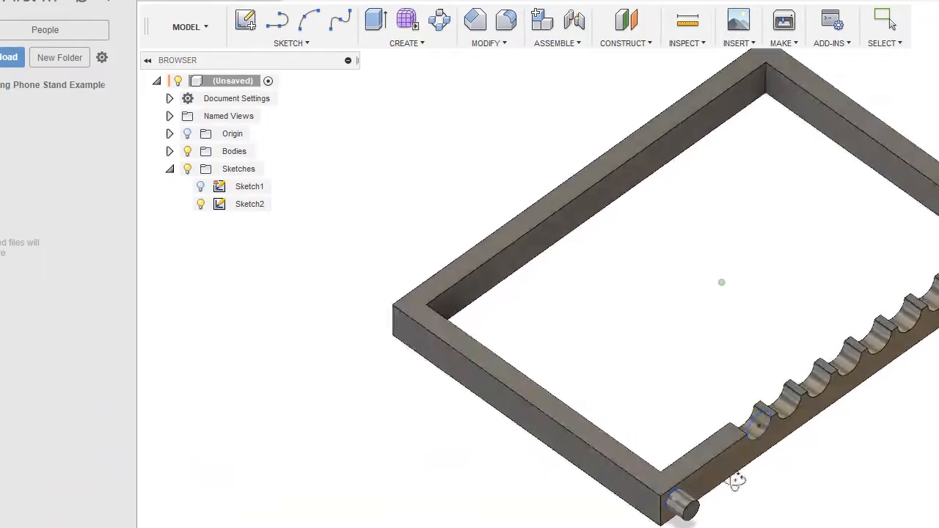
key(Escape)
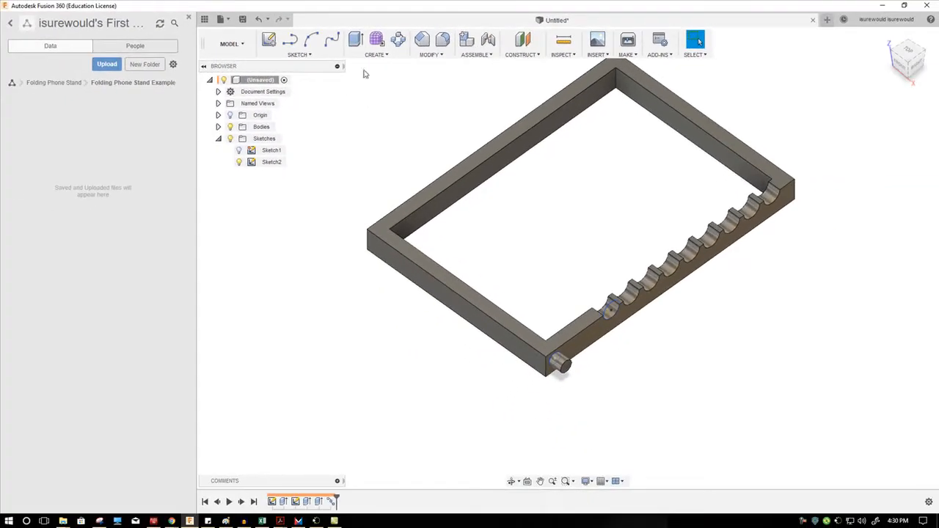
click(374, 57)
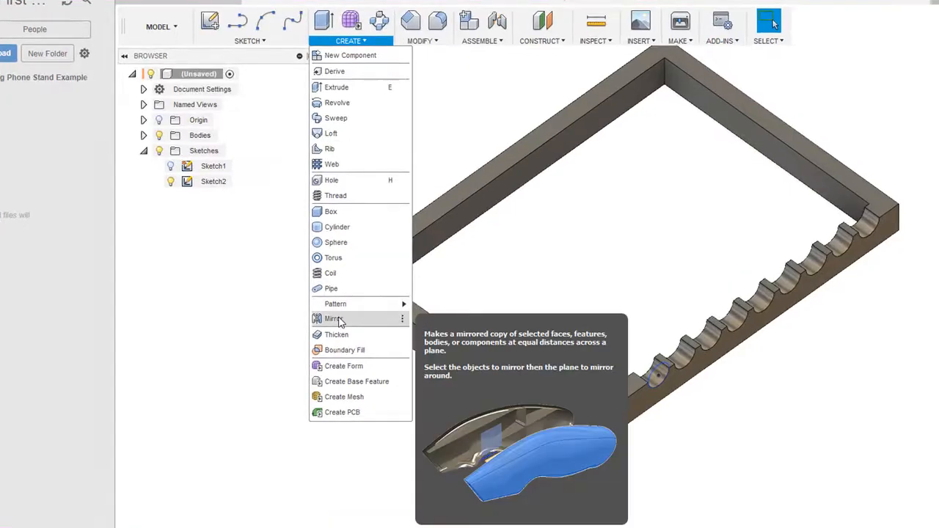
click(334, 319)
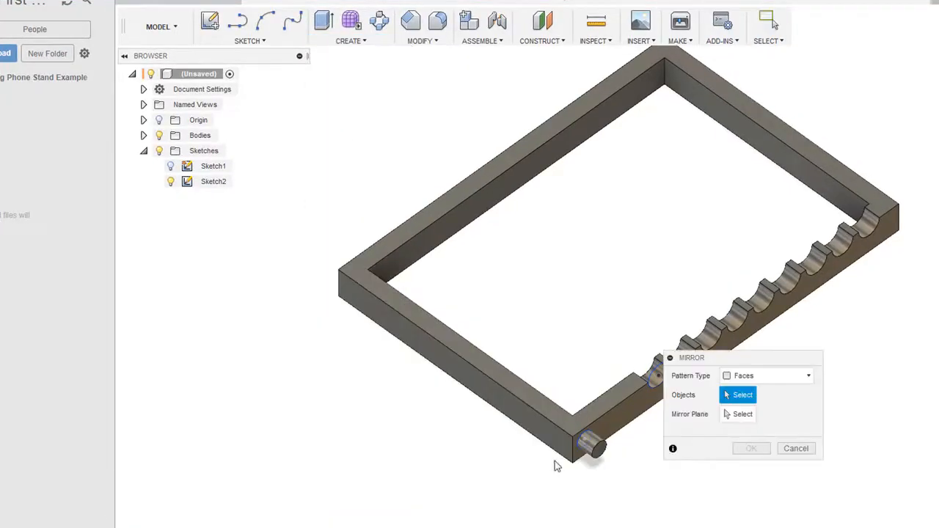
scroll(543, 441, up, 3)
drag(716, 360, 825, 428)
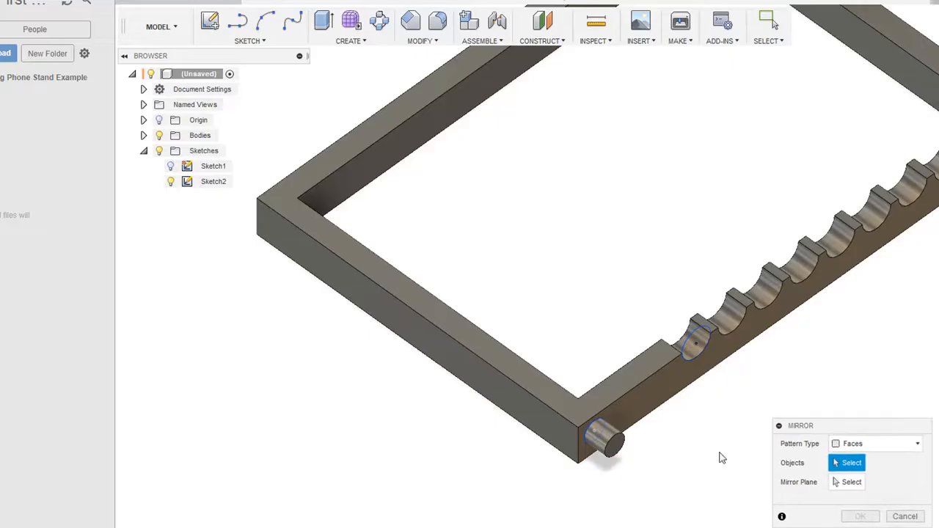
scroll(646, 467, up, 2)
click(597, 437)
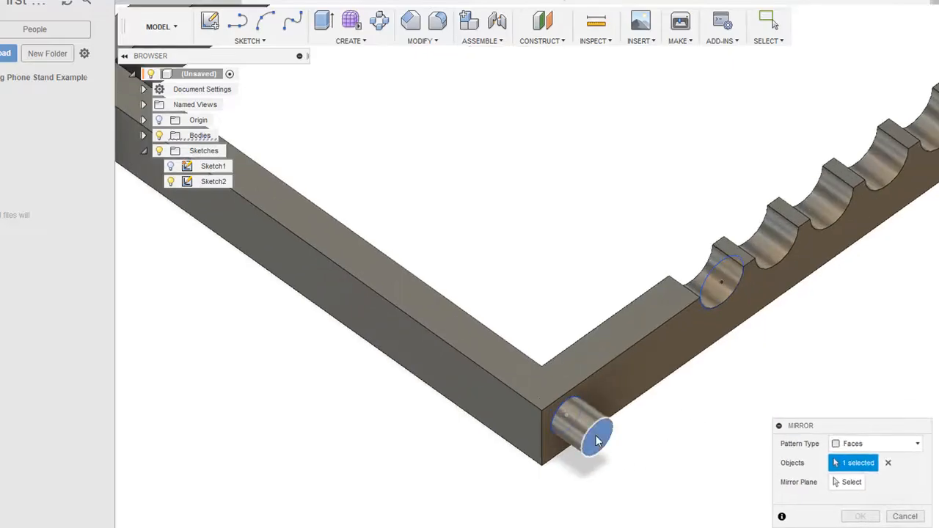
click(587, 422)
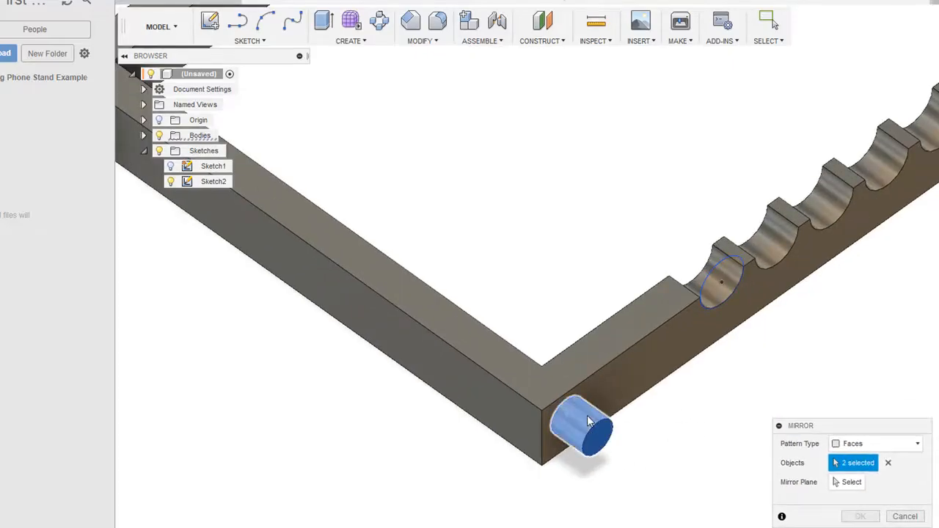
Add all nine half-round notch faces along the long side to the Mirror objects.
click(708, 282)
click(760, 238)
click(826, 198)
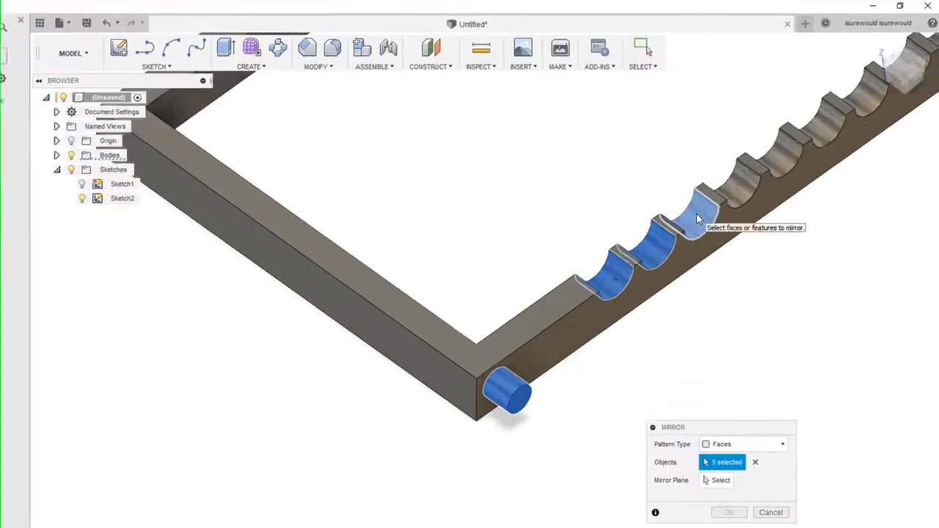
scroll(697, 218, down, 1)
click(725, 188)
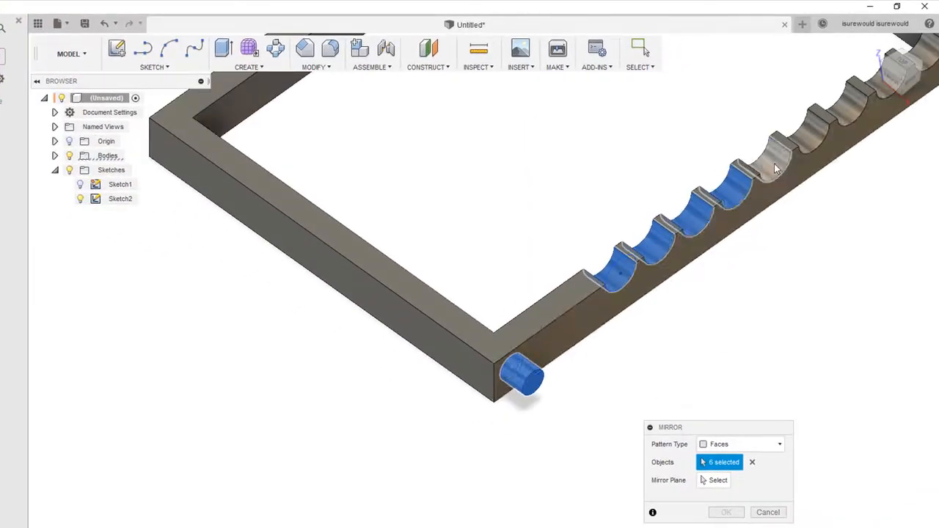
click(776, 162)
click(815, 147)
scroll(836, 127, down, 2)
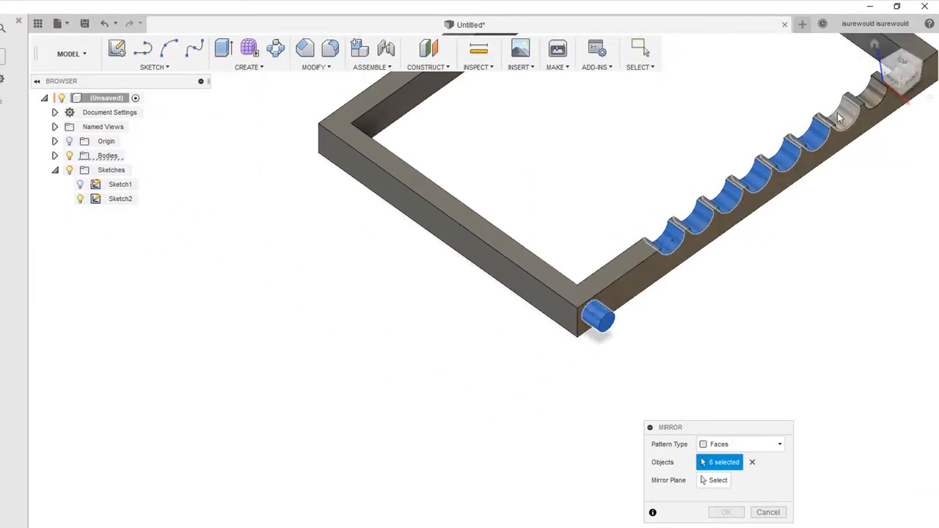
click(874, 96)
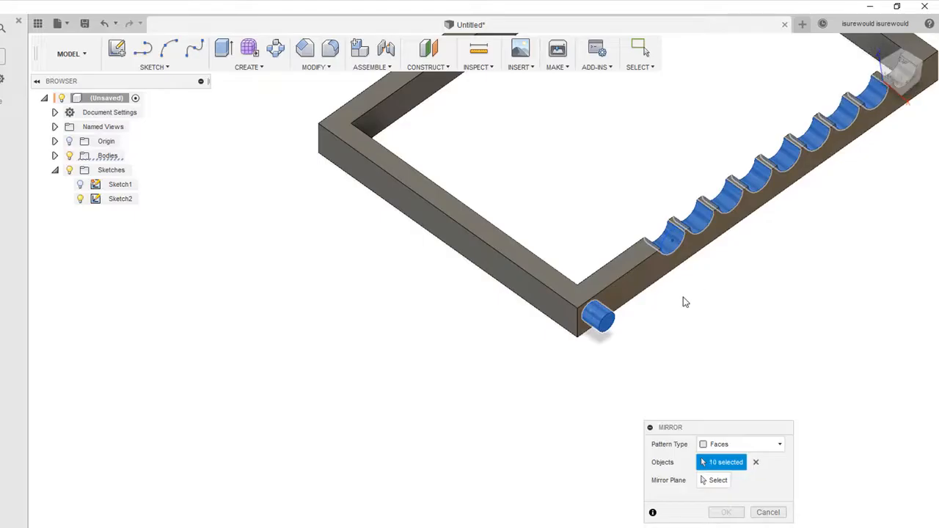
scroll(683, 297, down, 2)
click(863, 110)
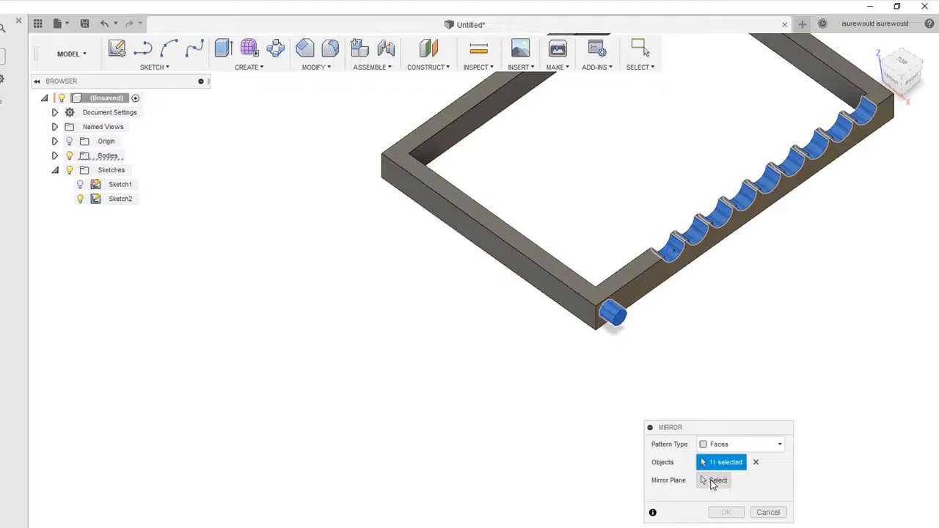
Mirror the pin and notch faces to the opposite long side across the vertical origin plane running lengthwise through the frame.
click(712, 482)
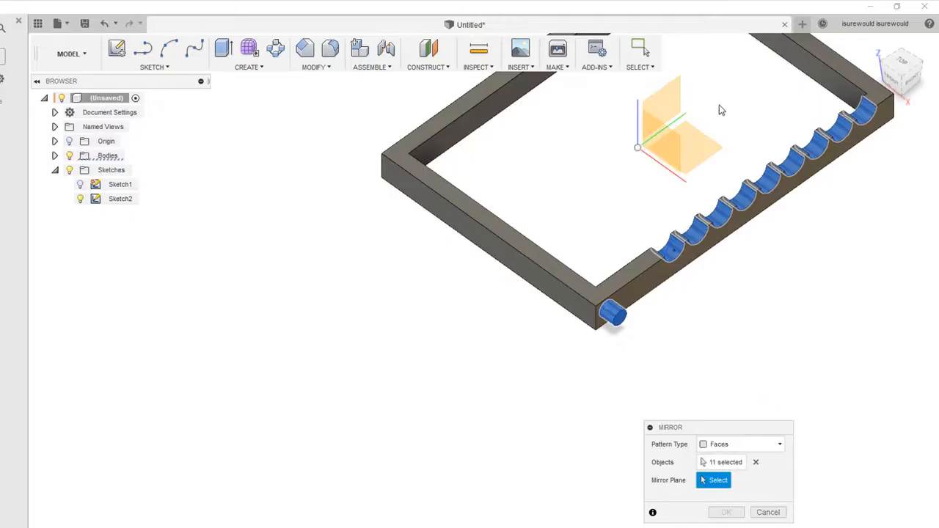
click(667, 104)
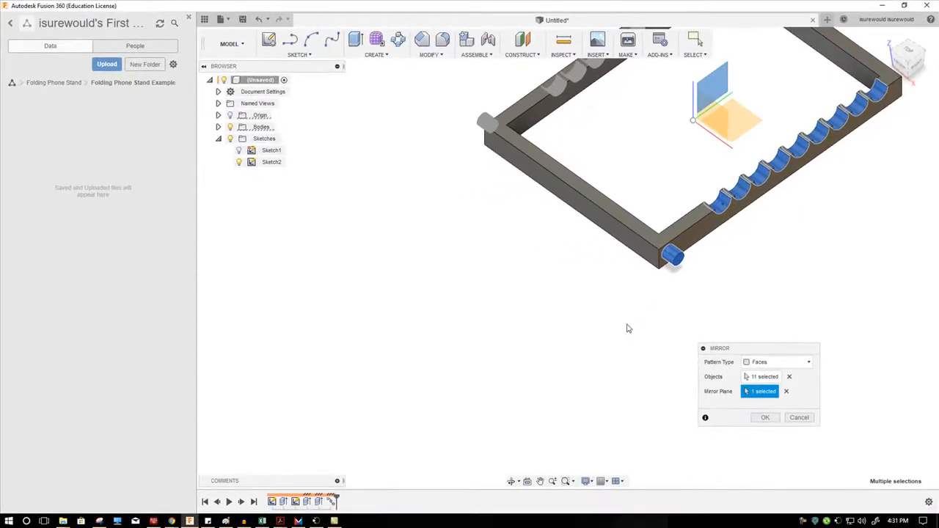
click(766, 418)
shift+middle_drag(607, 340, 631, 350)
scroll(632, 350, down, 3)
shift+middle_drag(649, 216, 714, 220)
scroll(699, 203, up, 4)
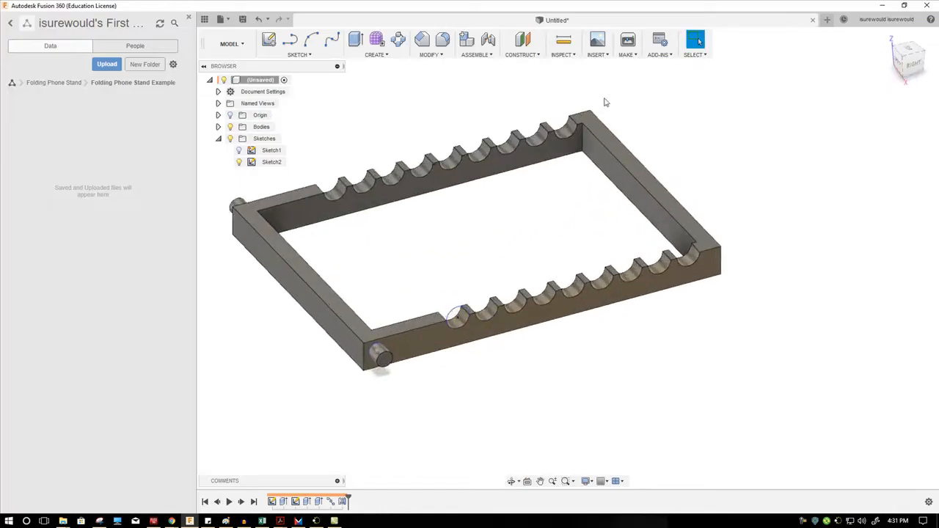
Fillet the inner and outer vertical edges of both corners at the frame end without pins with a 5 mm radius.
click(430, 55)
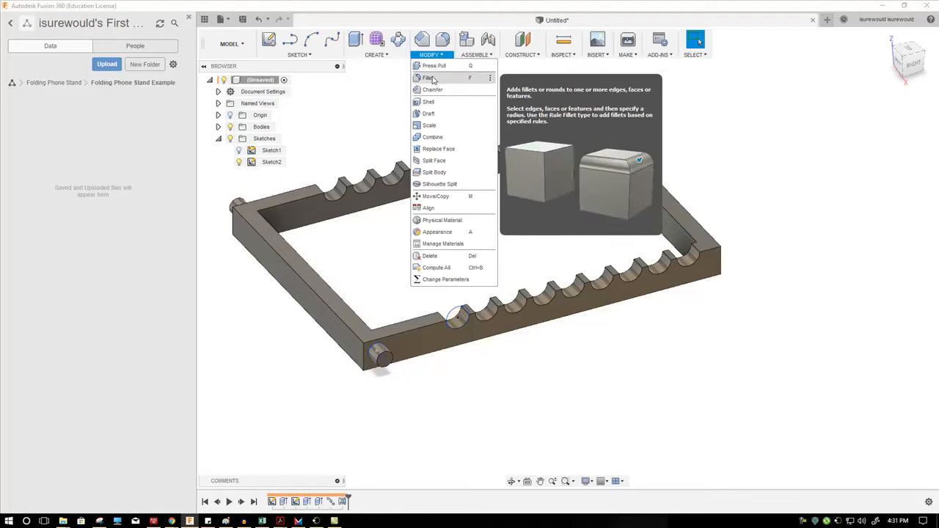
click(432, 78)
drag(607, 282, 719, 330)
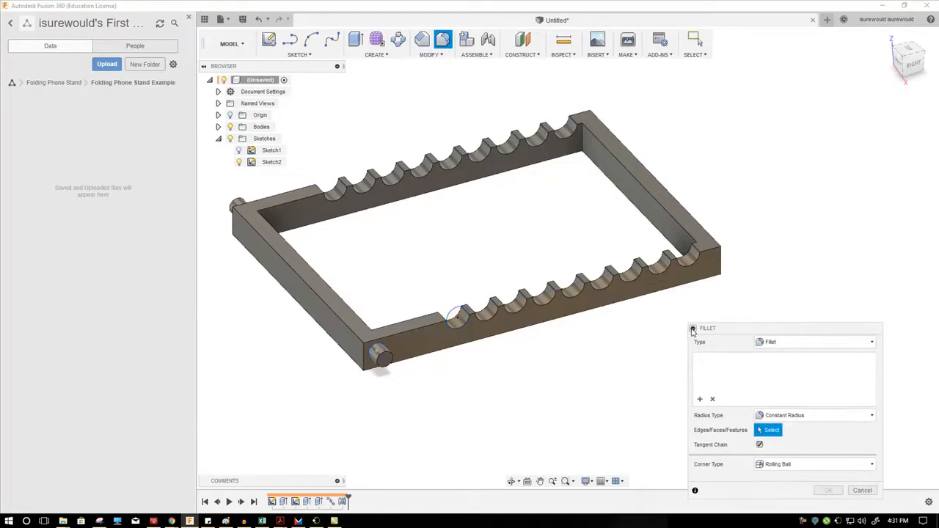
click(693, 329)
click(722, 268)
scroll(697, 245, up, 5)
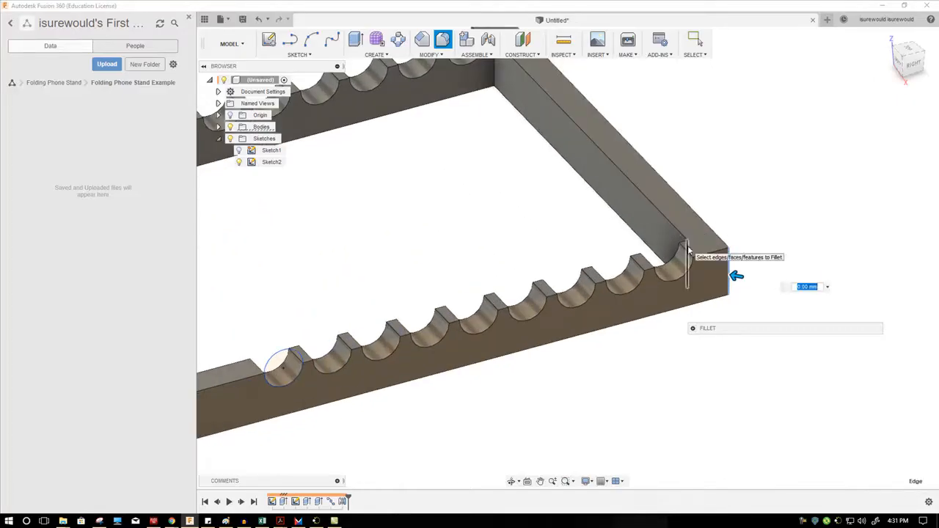
click(688, 250)
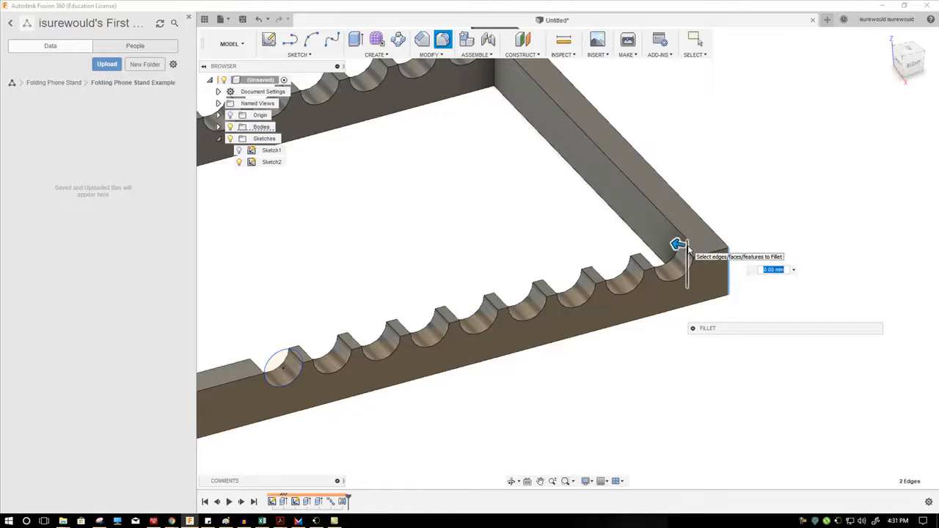
click(494, 79)
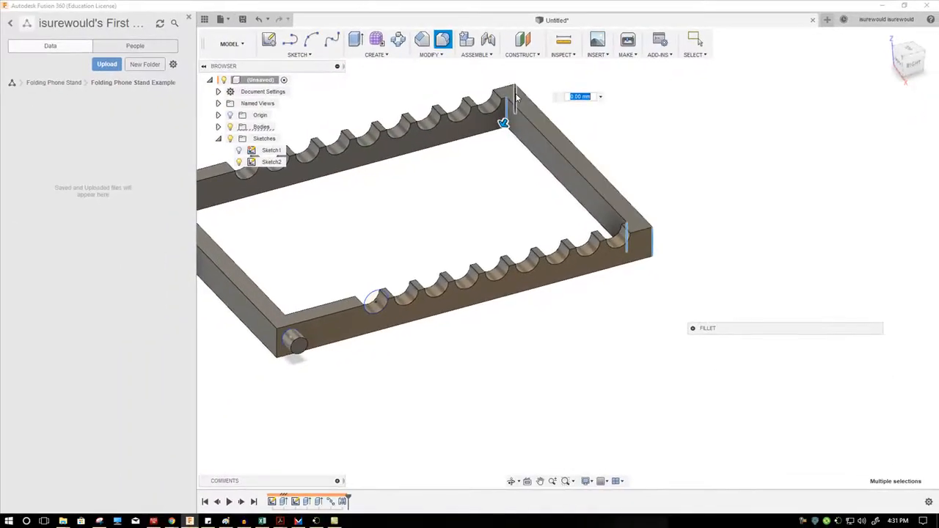
click(516, 95)
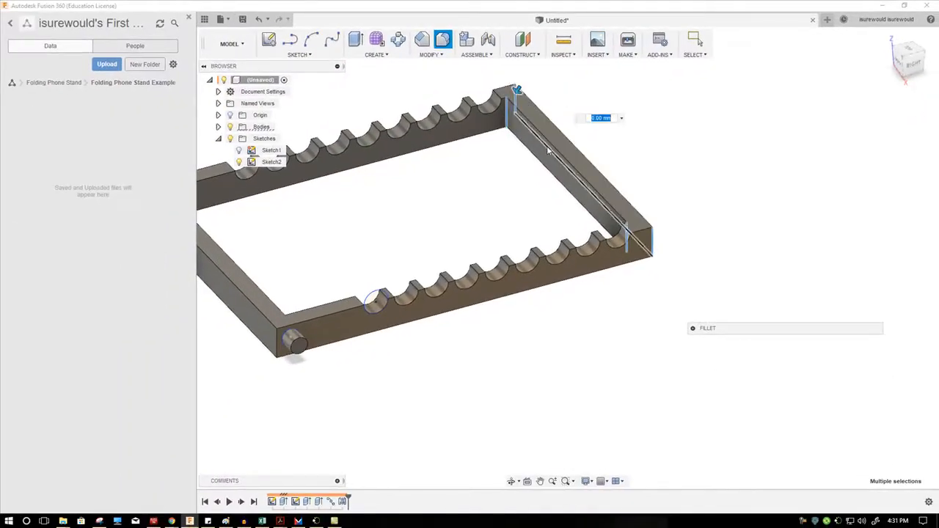
text(5)
key(Return)
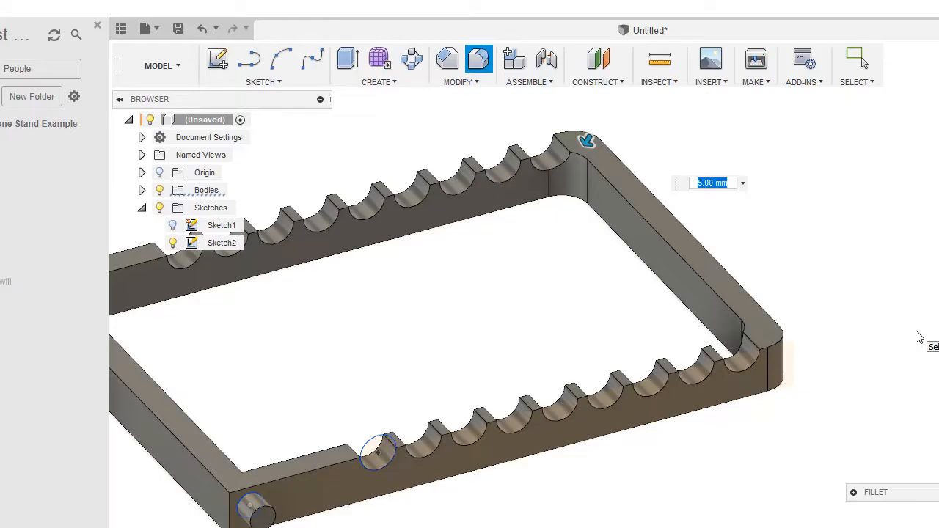
key(Return)
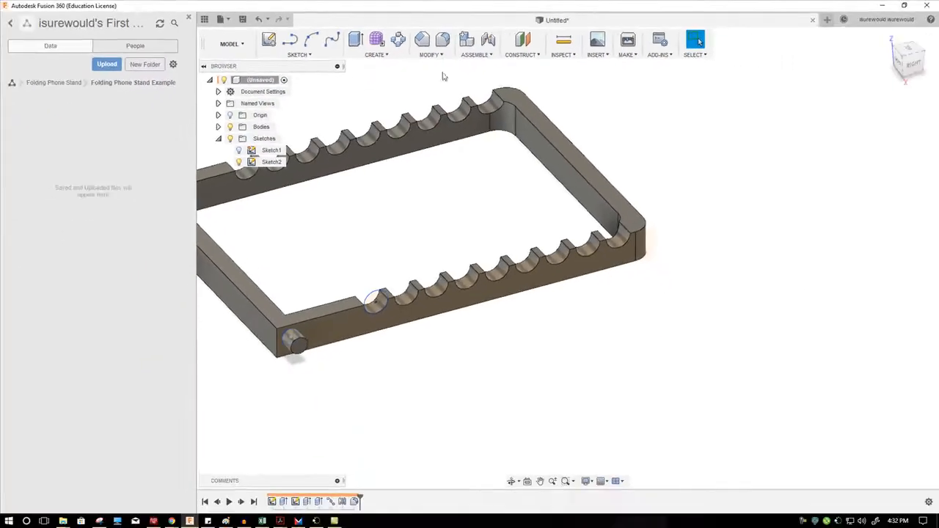
Fillet the upper outer edge of the short bar between the two pins with a 5 mm radius.
click(447, 42)
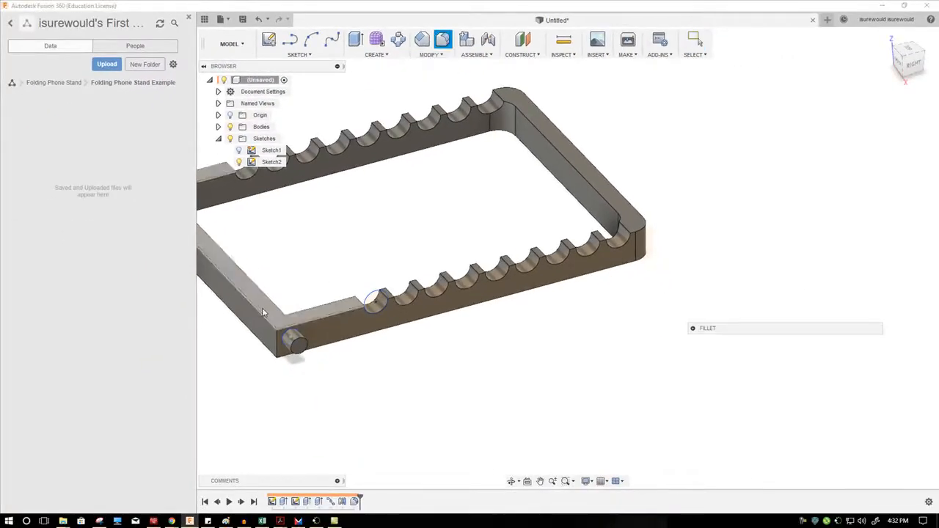
click(262, 314)
drag(255, 306, 260, 312)
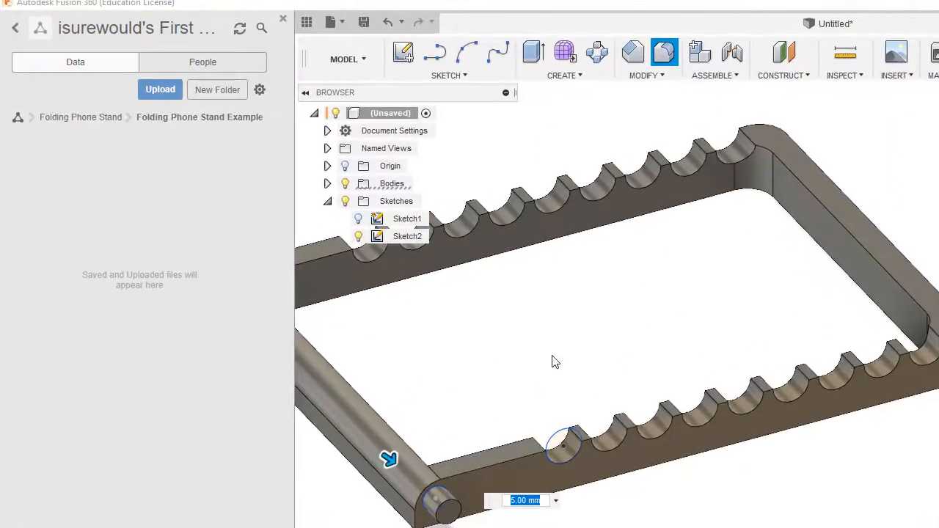
scroll(872, 511, down, 2)
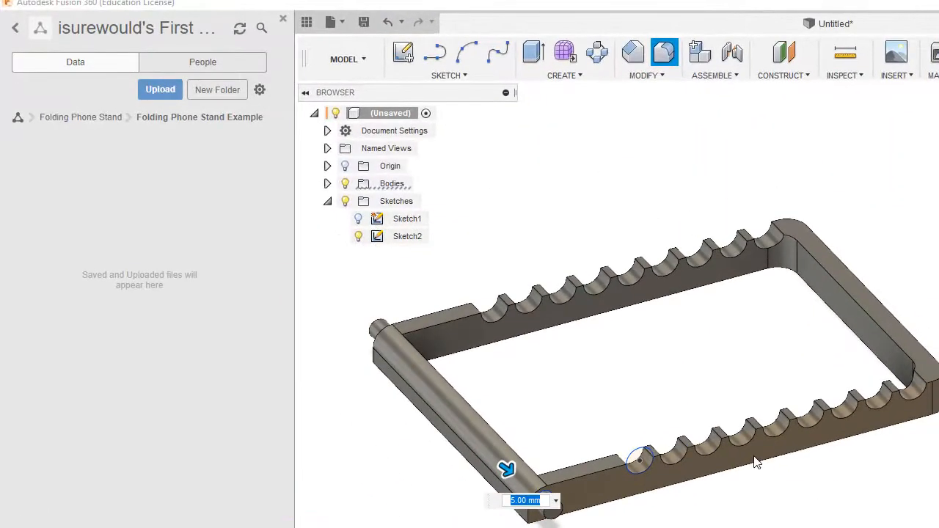
key(Return)
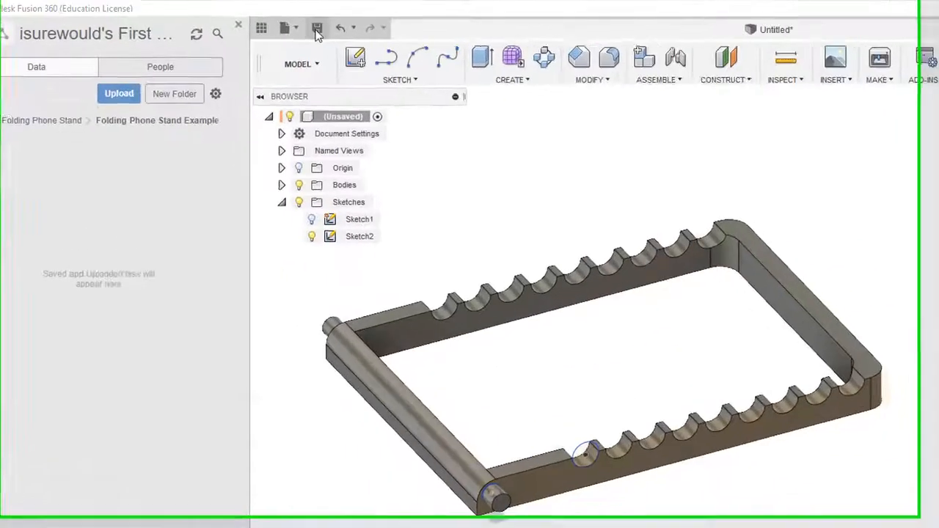
Save the design as FPS-P1 in the Folding Phone Stand Example folder.
click(317, 29)
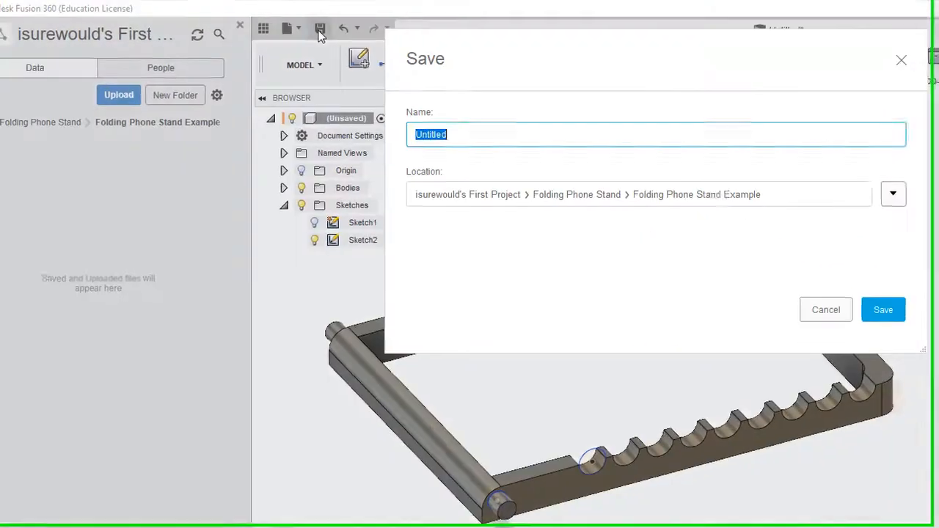
text(FPS-)
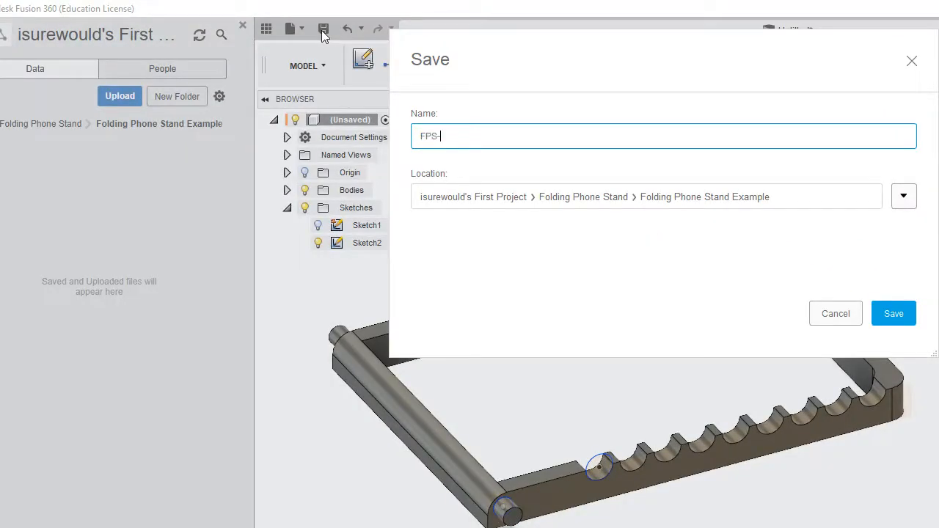
text(P1)
key(Return)
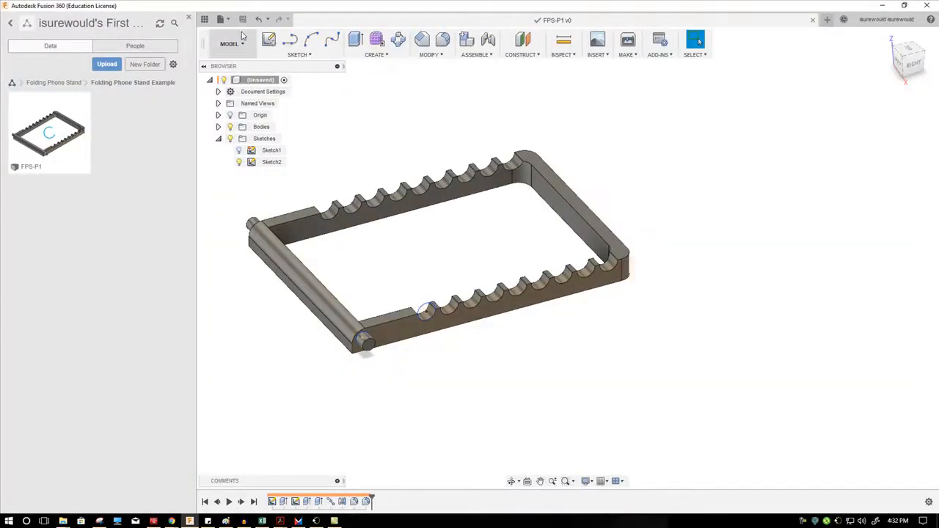
click(334, 522)
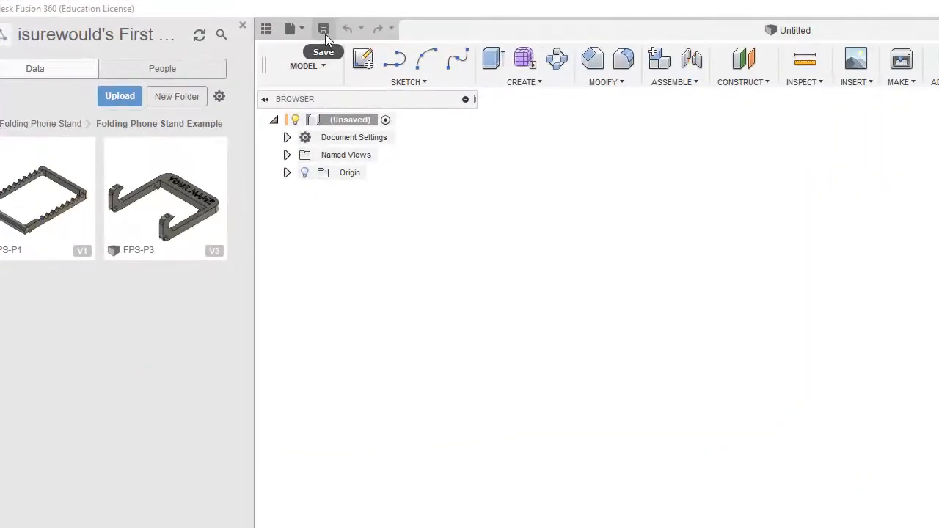
Save the new empty design as FPS-P2 in the Folding Phone Stand Example folder.
click(324, 29)
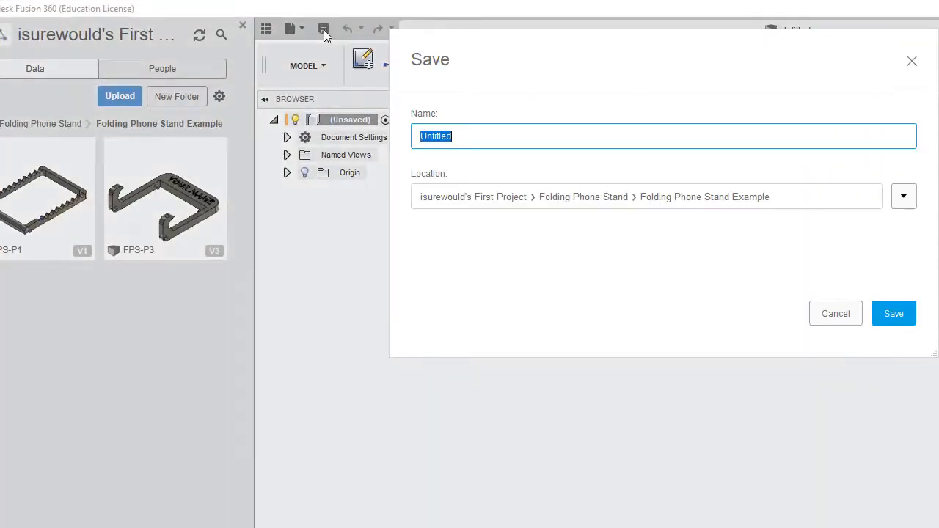
text(FP)
text(S-P3)
key(Return)
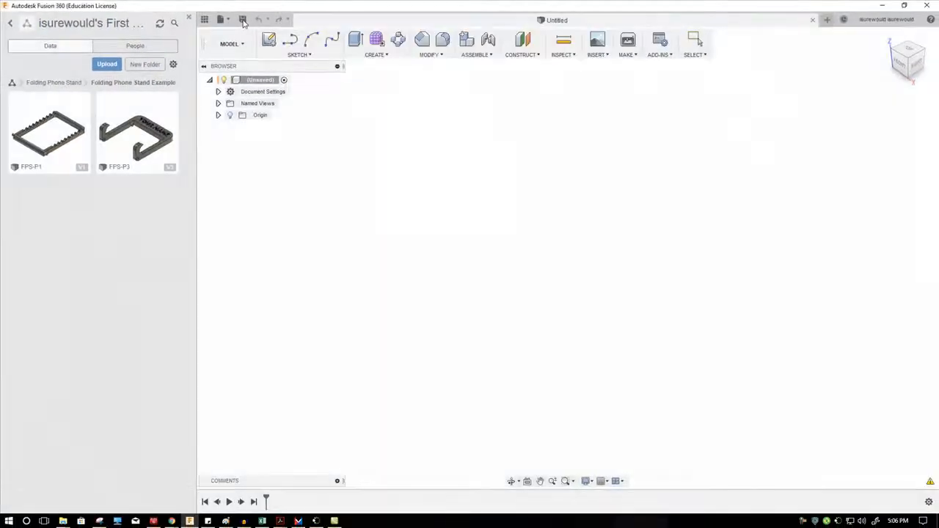
Sketch an 80 mm by 80 mm center rectangle at the origin on the horizontal origin plane.
click(302, 58)
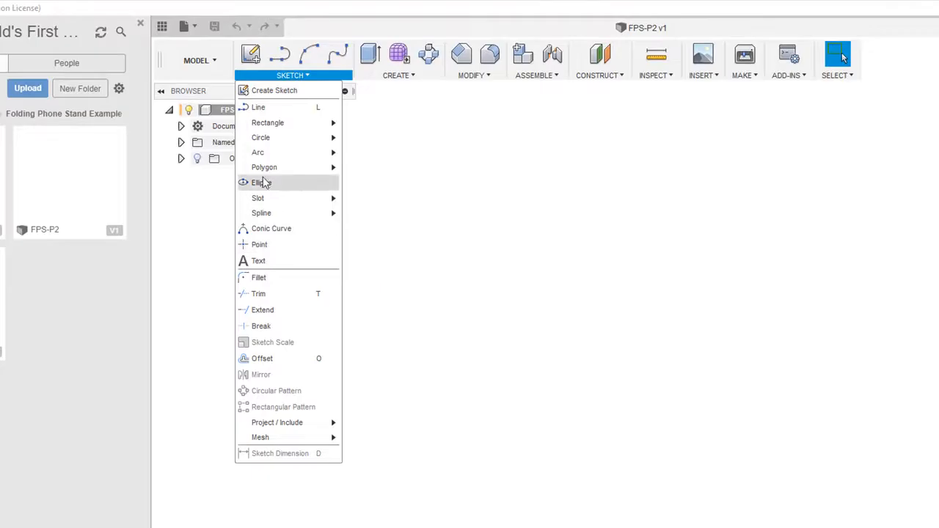
mouse_move(316, 125)
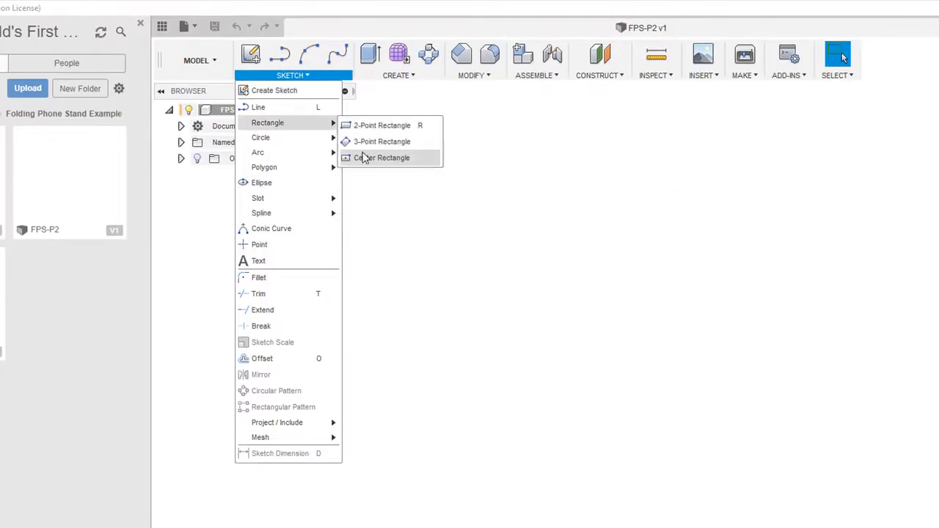
click(365, 160)
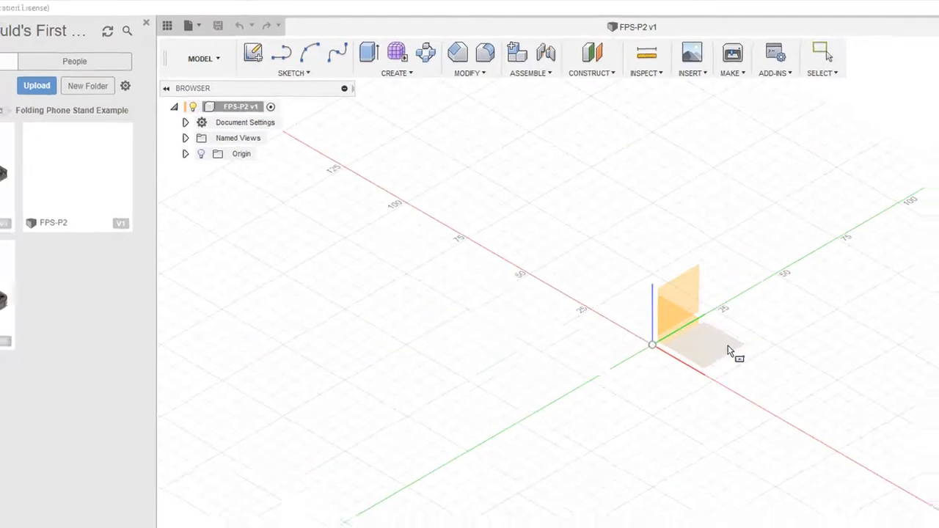
click(647, 279)
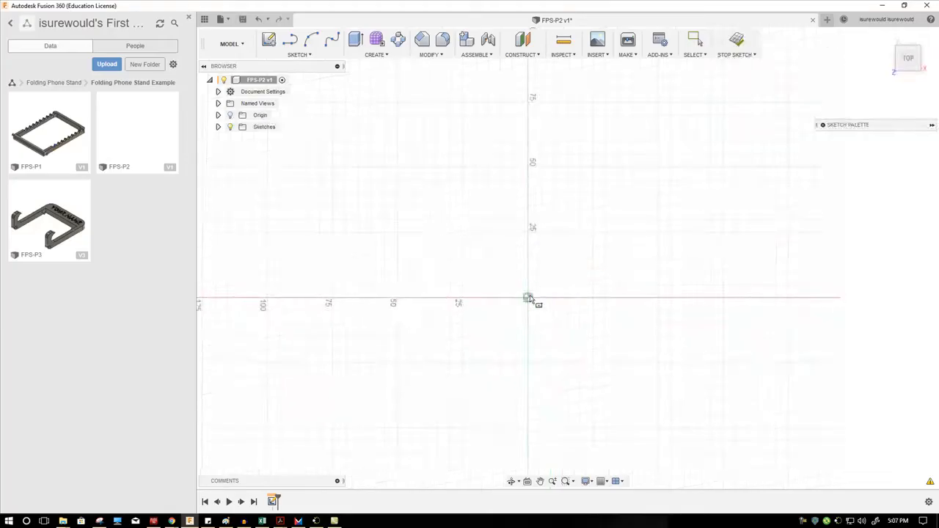
click(528, 298)
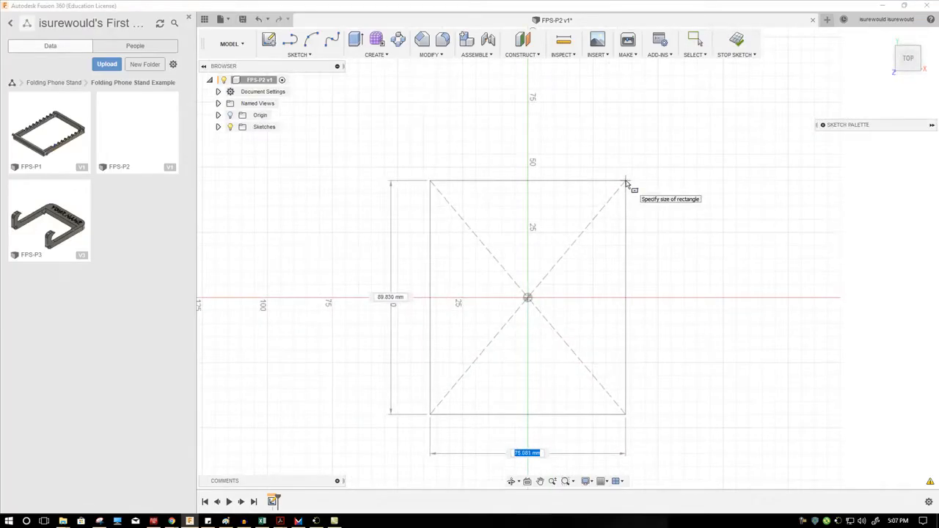
key(Tab)
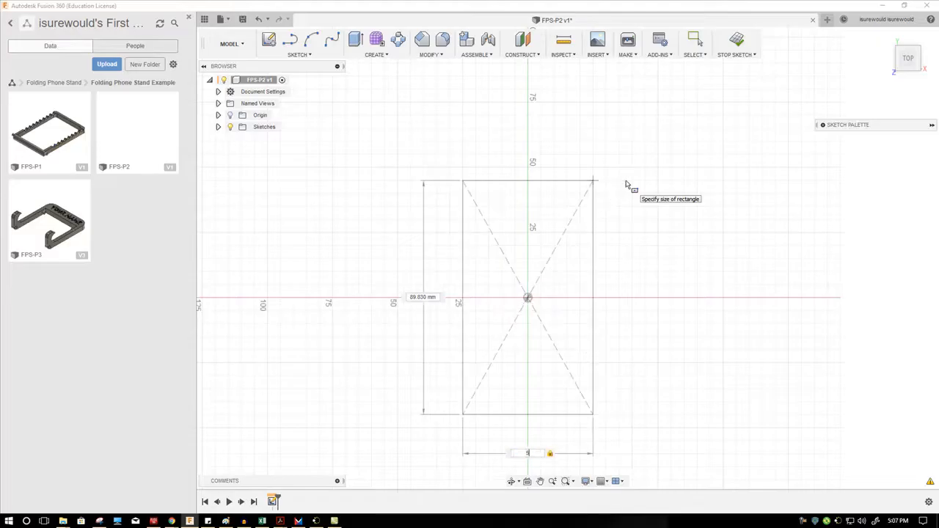
text(80)
key(Tab)
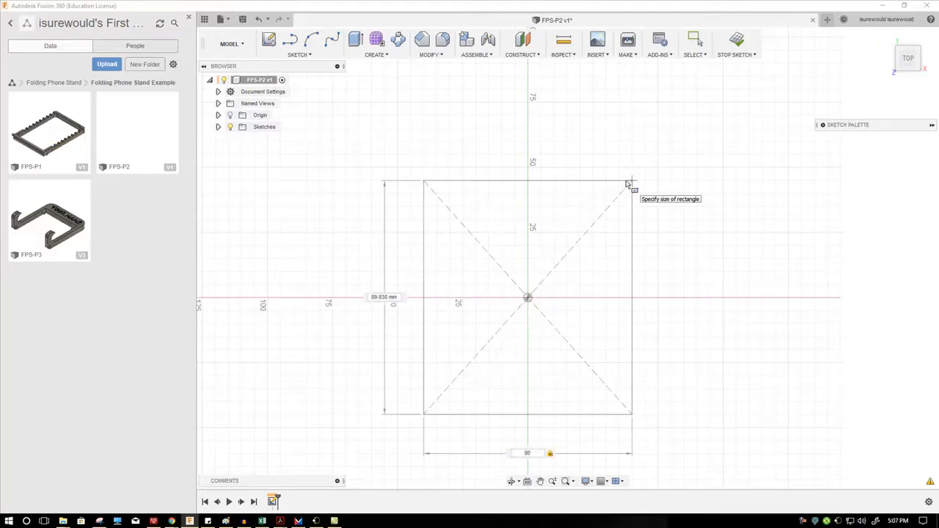
key(Return)
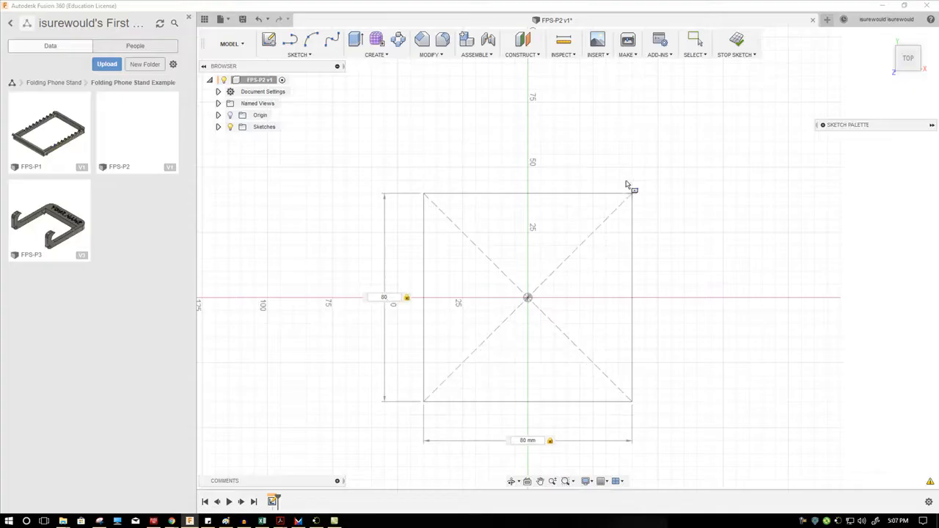
key(Return)
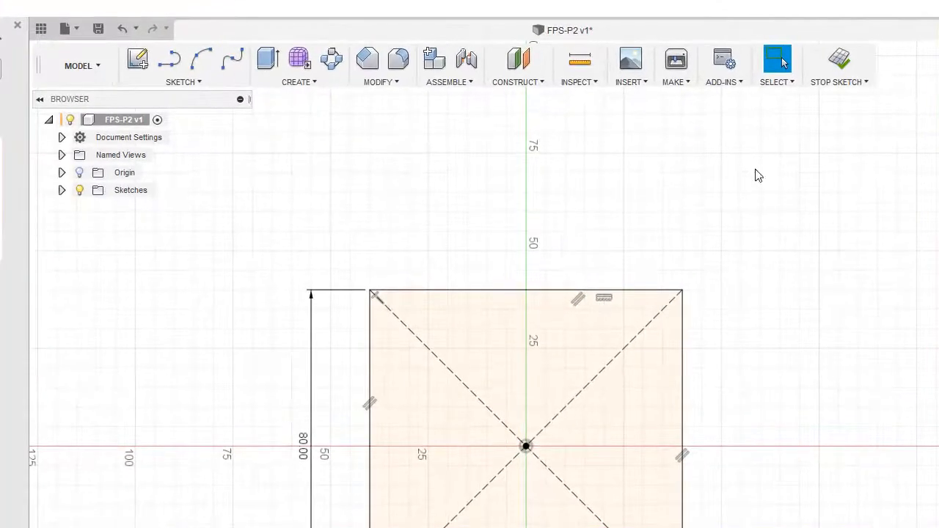
Offset the 80 mm square 6 mm inward.
click(183, 82)
click(149, 390)
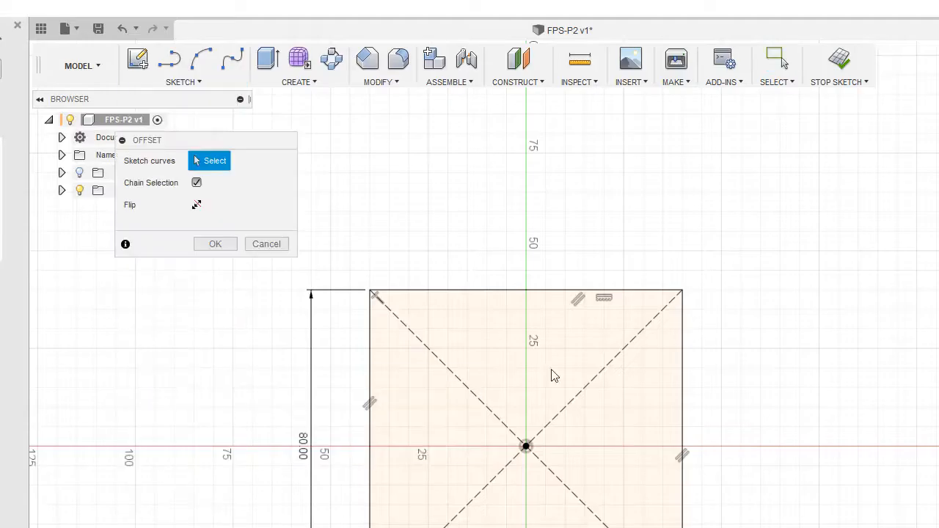
click(681, 342)
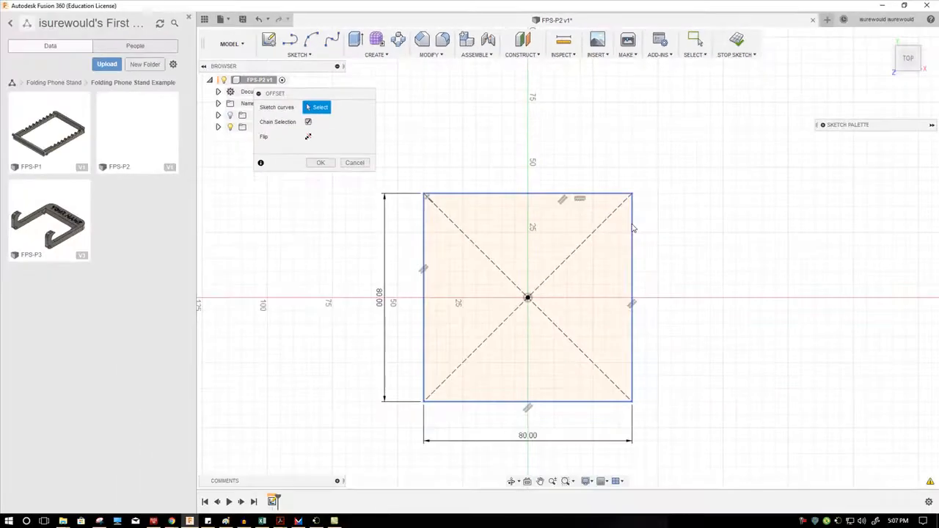
click(633, 228)
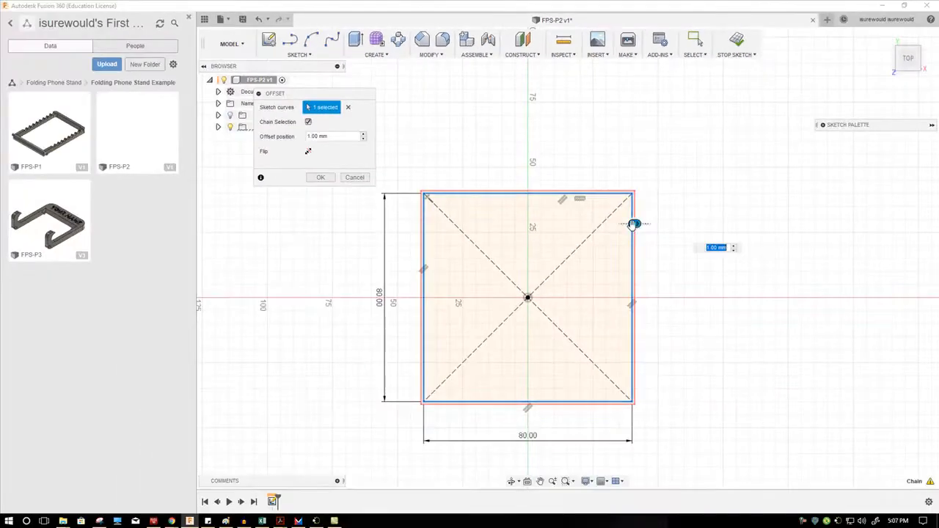
drag(630, 224, 615, 224)
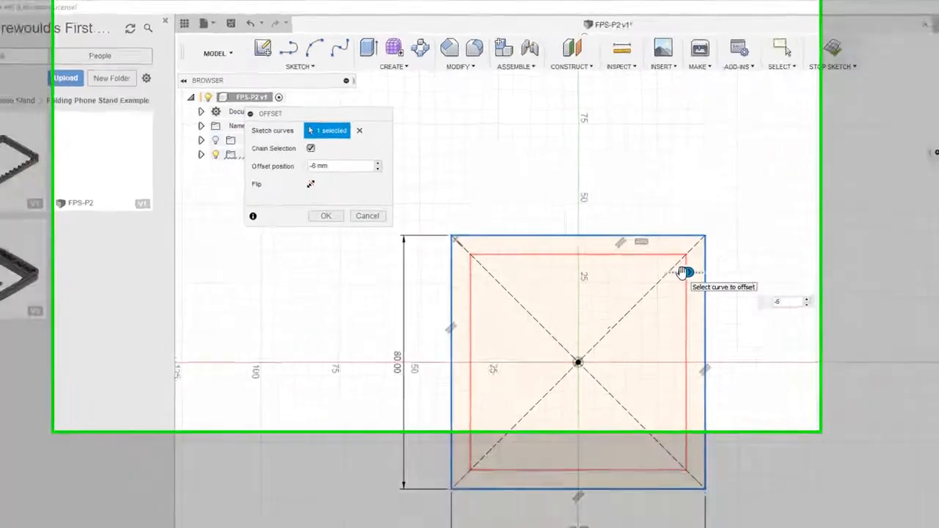
key(Return)
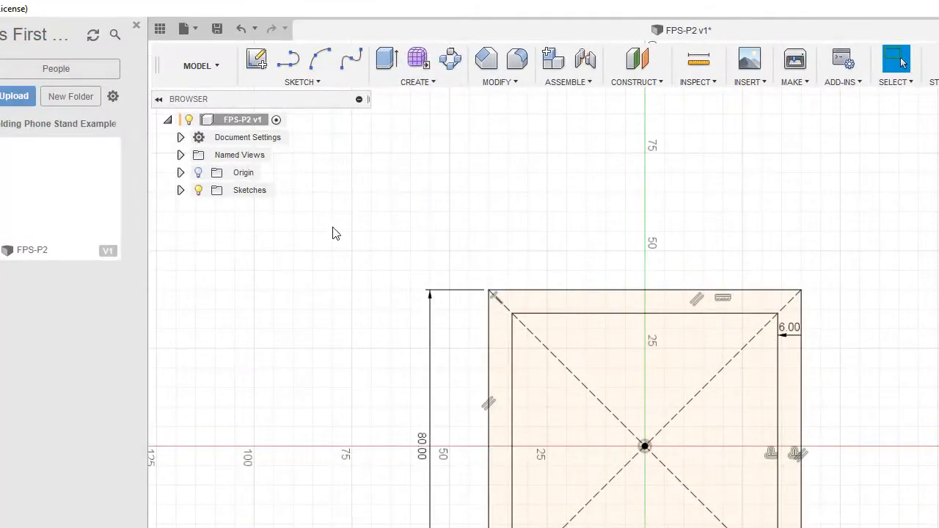
Offset the outer 80 mm square a second time, 12 mm inward.
right_click(332, 202)
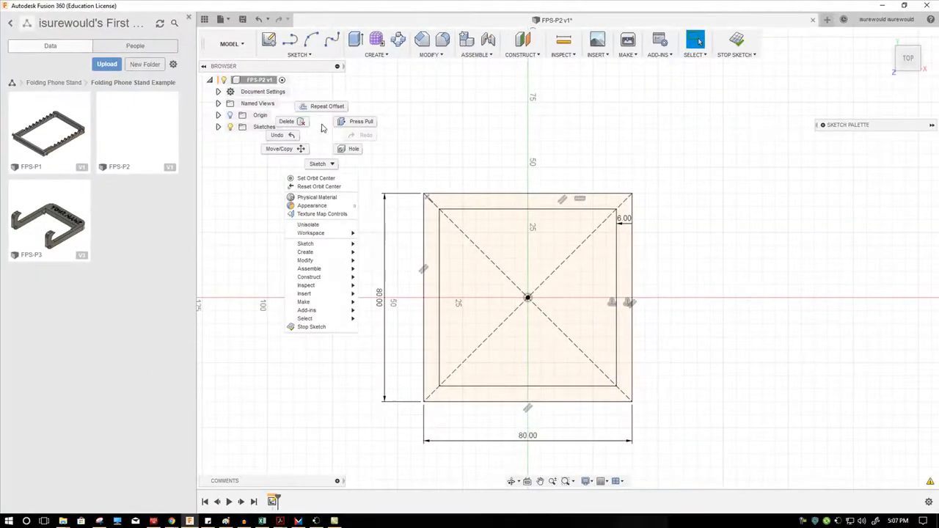
click(331, 107)
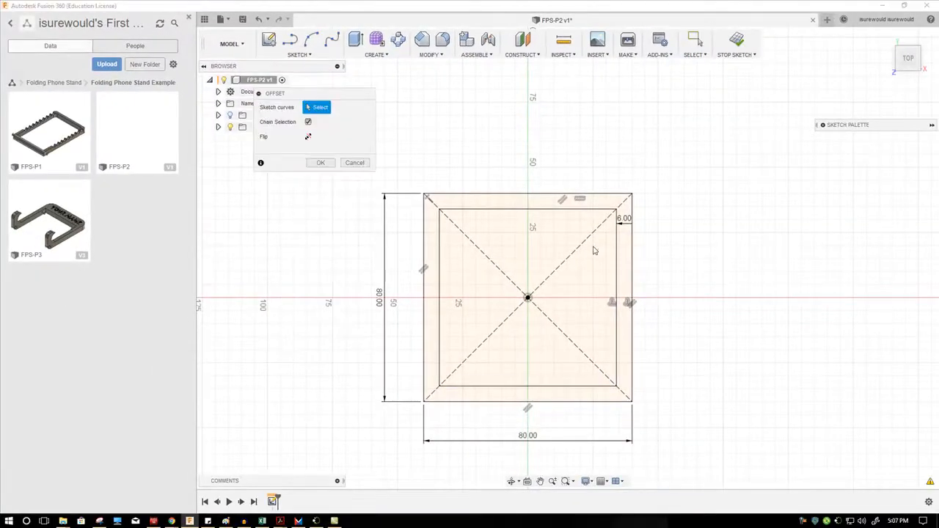
click(633, 262)
drag(636, 259, 596, 259)
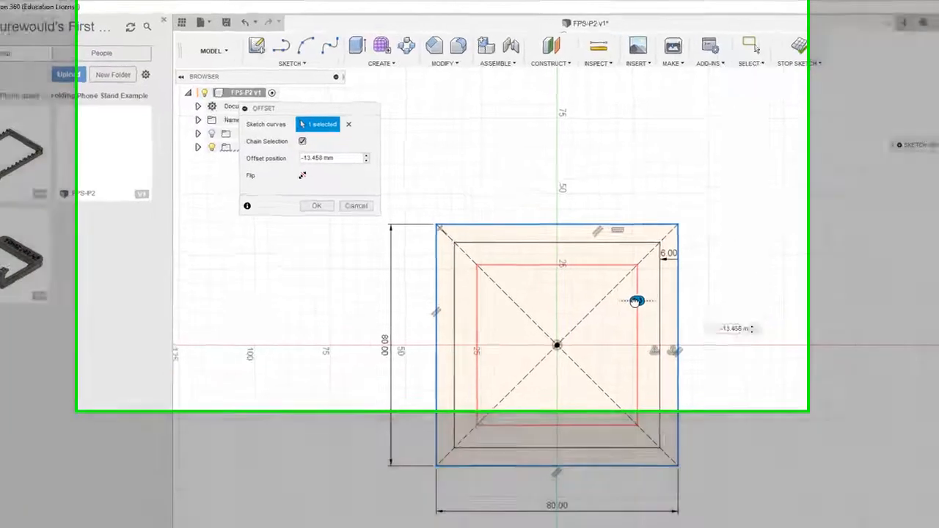
drag(636, 301, 641, 301)
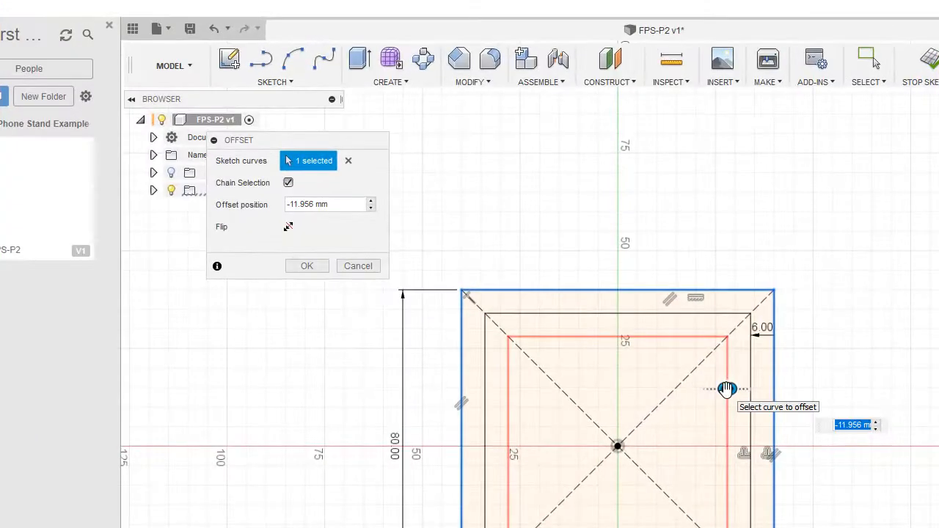
text(-12)
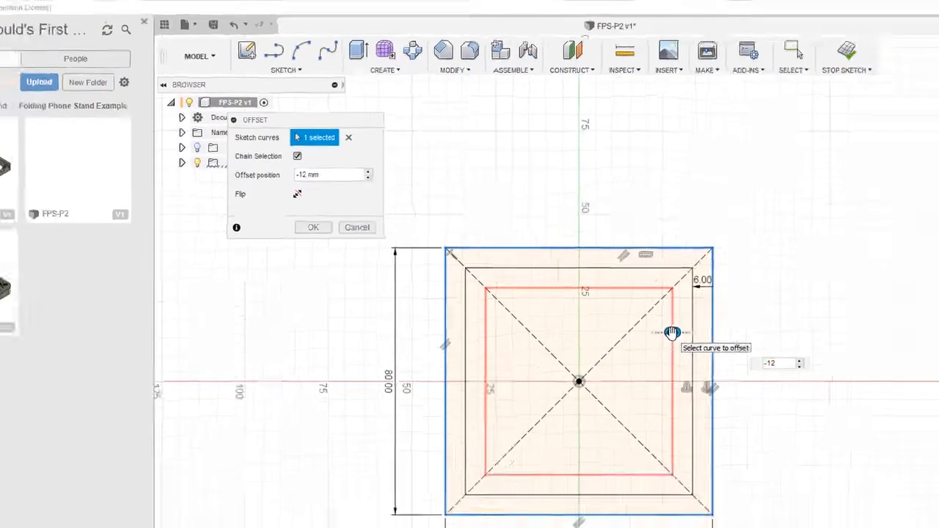
key(Return)
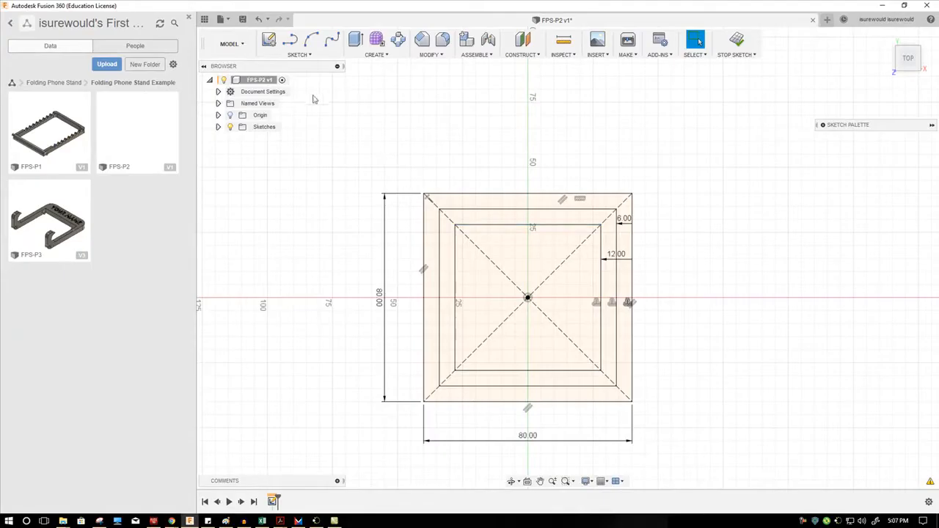
Sketch a 2-point rectangle 38 mm high across the square's full width from its upper-left corner, and move its height dimension clear of the 80 mm one.
click(300, 55)
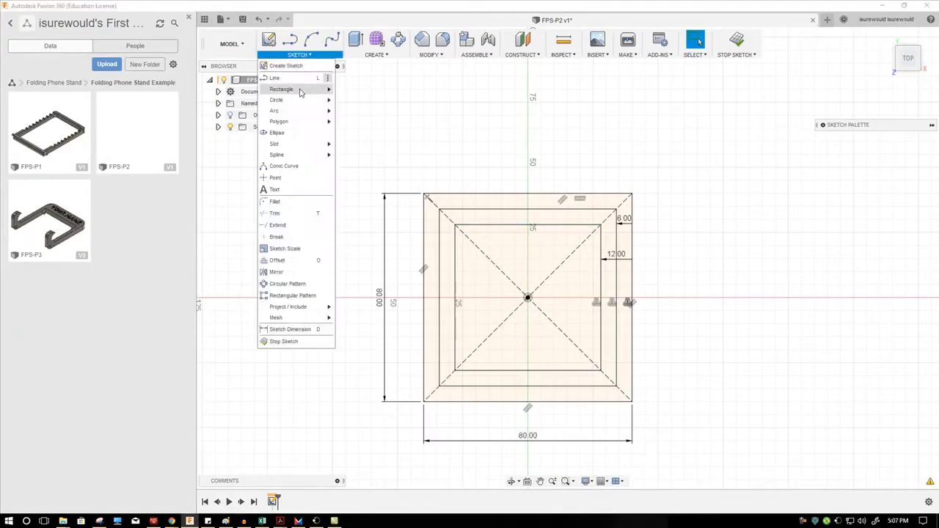
mouse_move(294, 89)
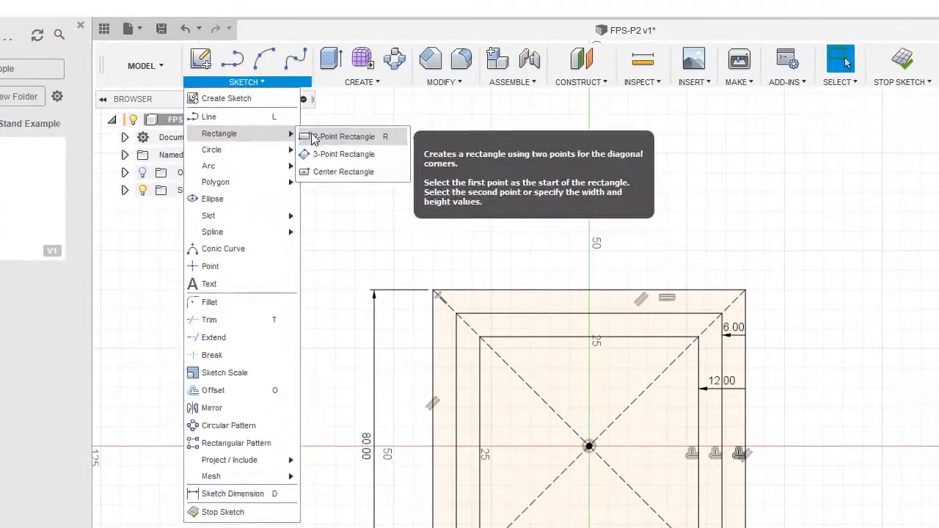
click(315, 137)
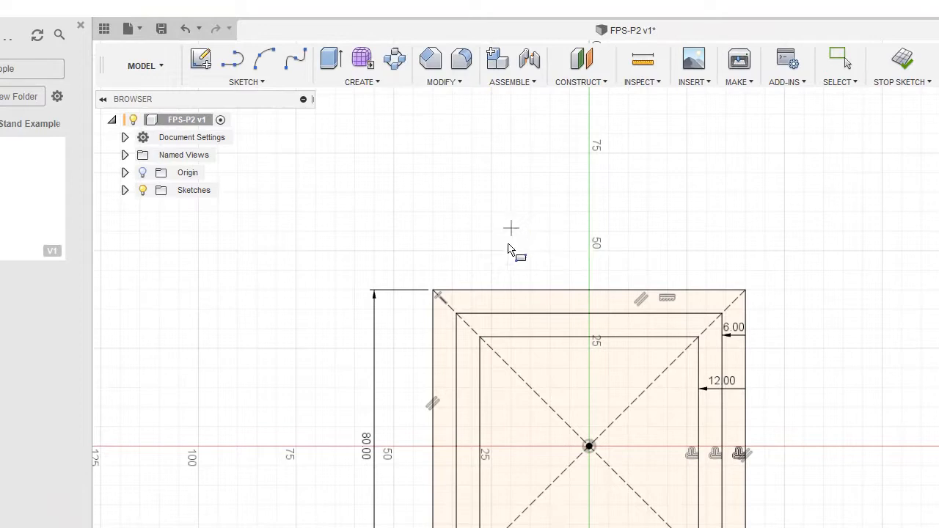
click(433, 291)
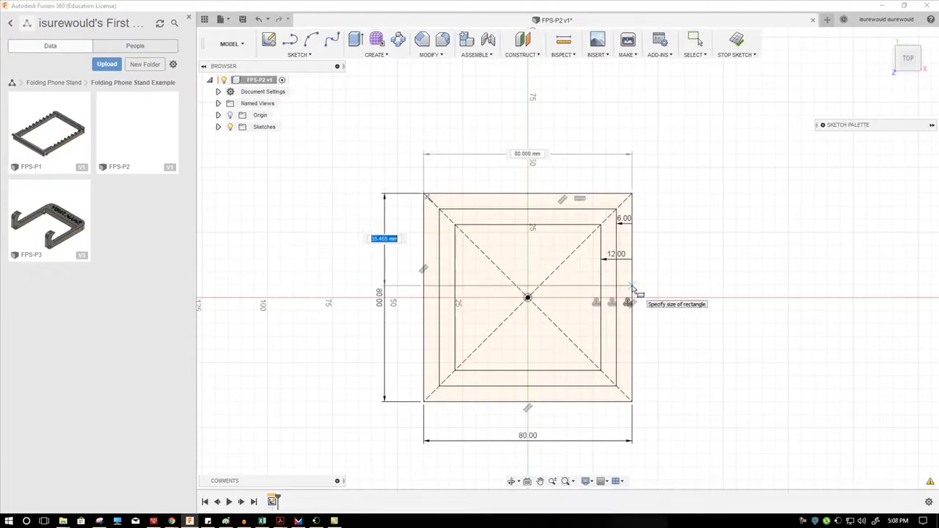
text(38)
key(Return)
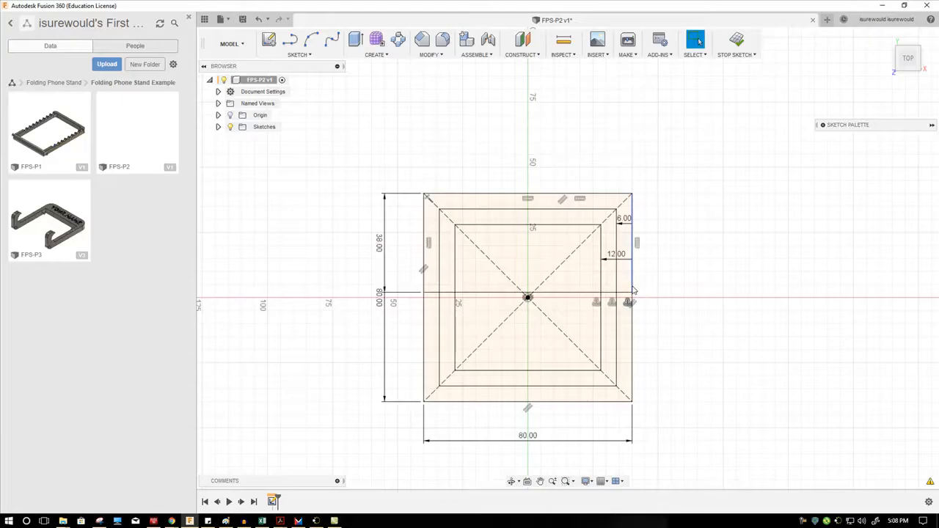
drag(380, 249, 397, 250)
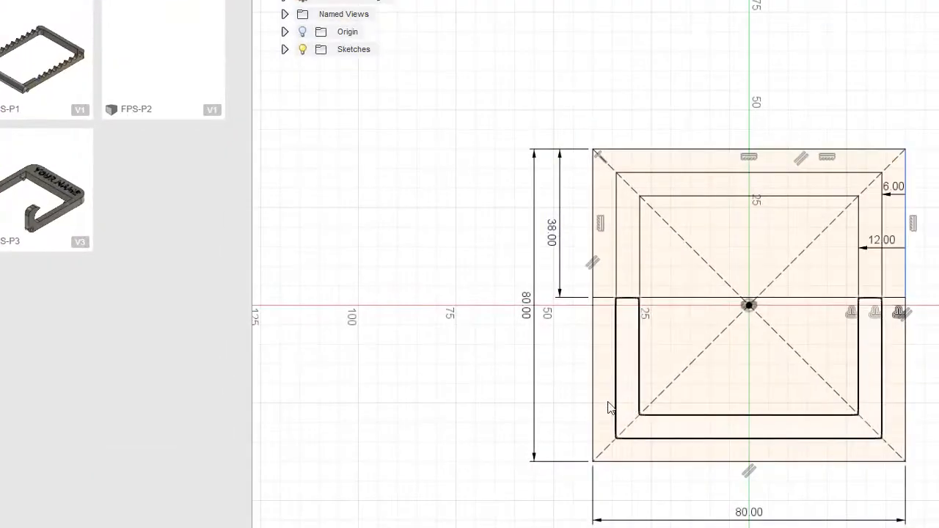
Sketch a 2-point rectangle 22 mm high across the square's full width from its lower-left corner, and move its height dimension clear.
right_click(369, 262)
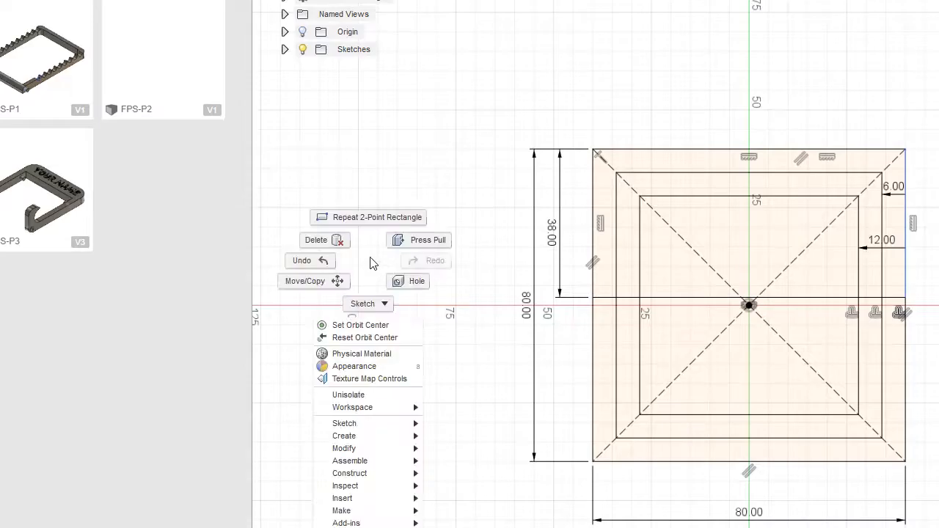
click(364, 218)
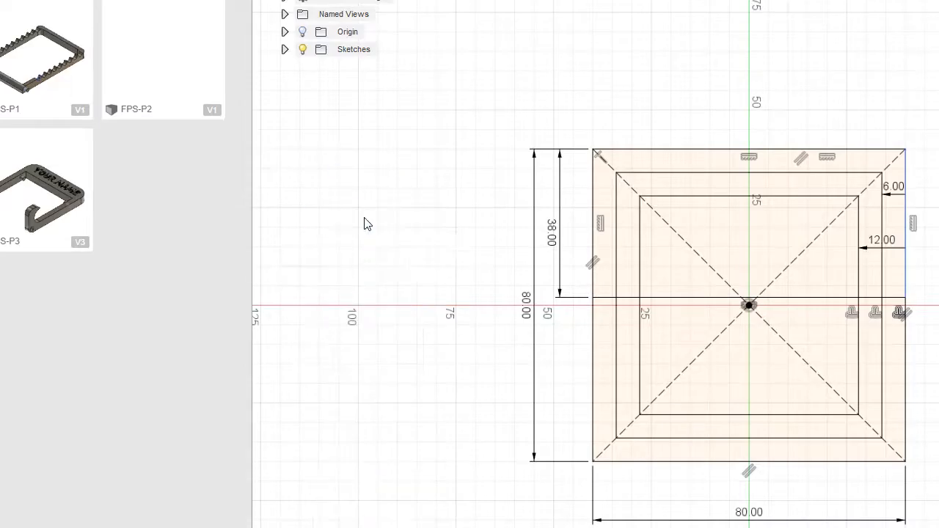
click(593, 461)
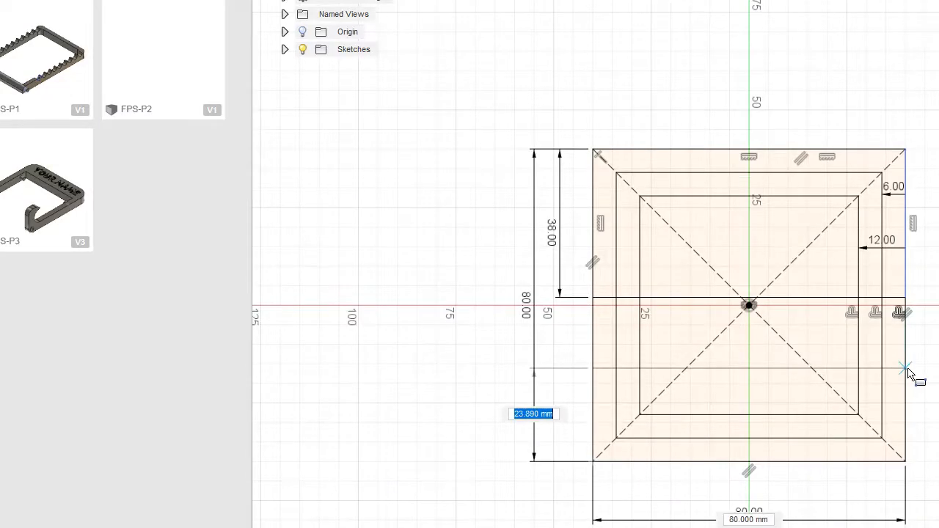
text(22)
key(Tab)
key(Return)
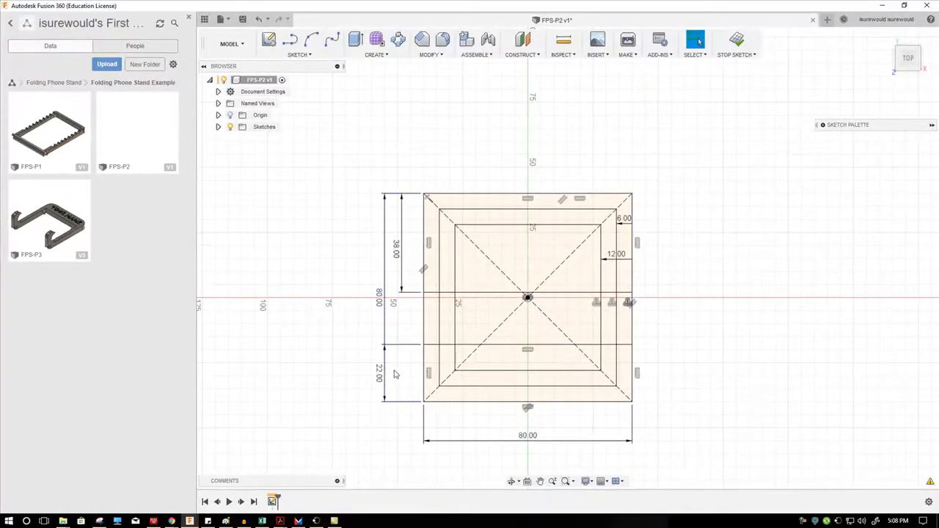
drag(379, 374, 401, 376)
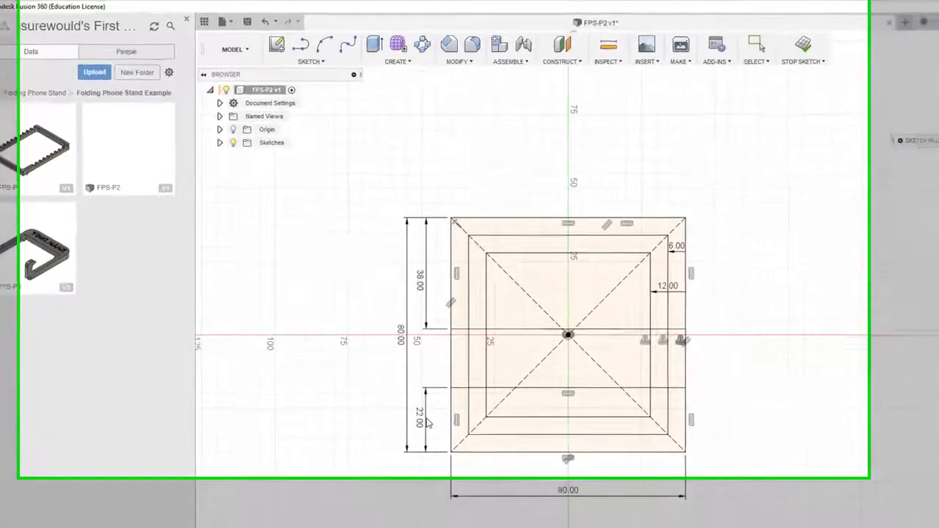
Draw two parallel slanted lines on the left, from the outer and 6 mm offset edges at the lower horizontal to the 6 and 12 mm offsets at the upper one.
click(336, 50)
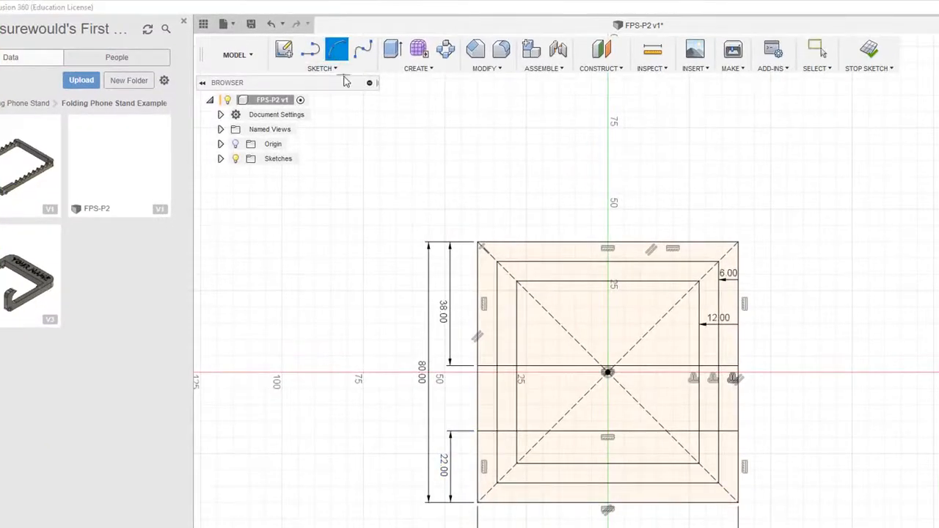
click(311, 54)
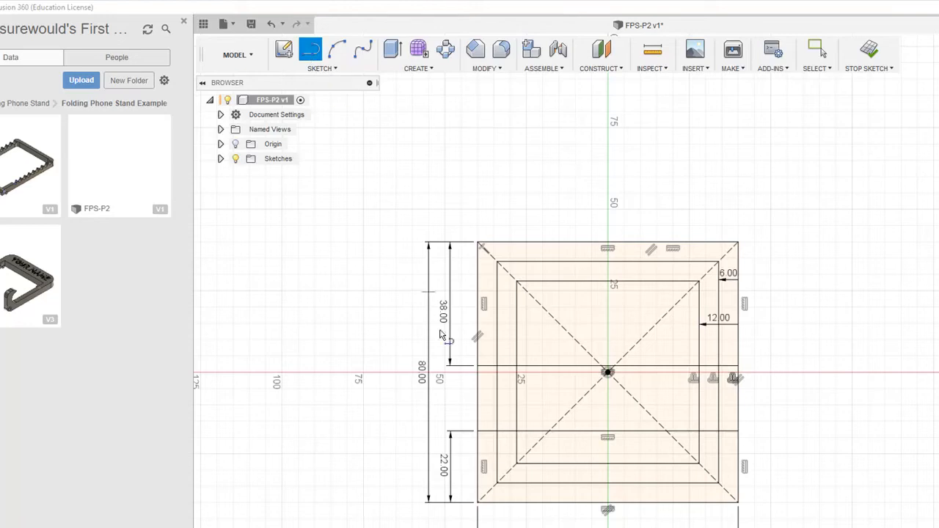
click(321, 67)
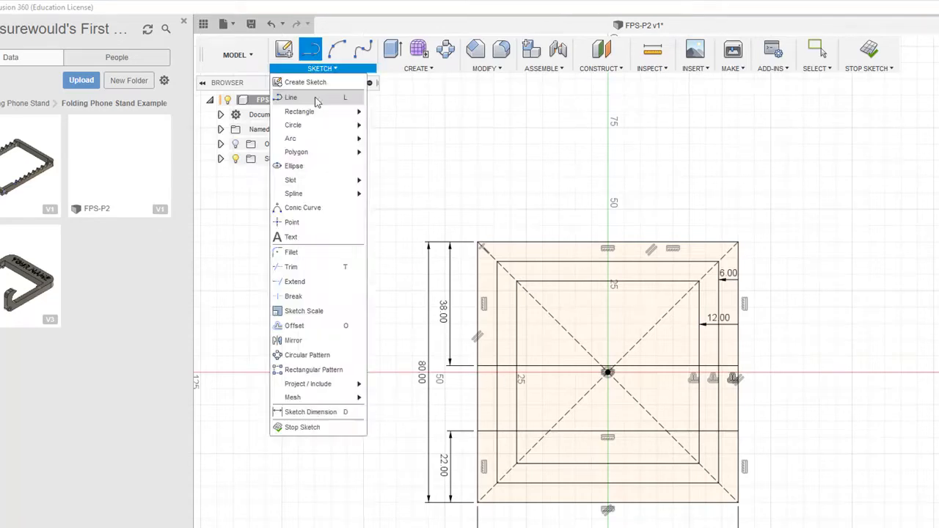
click(312, 103)
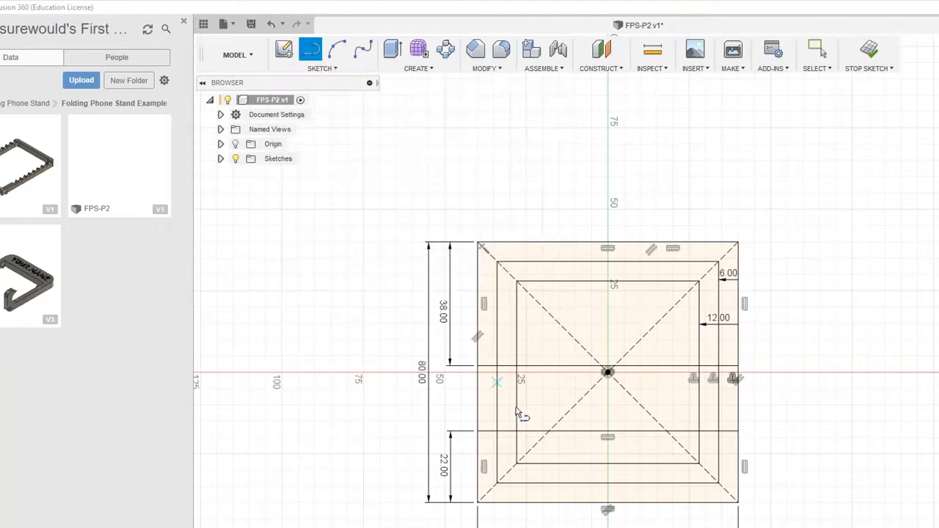
click(481, 433)
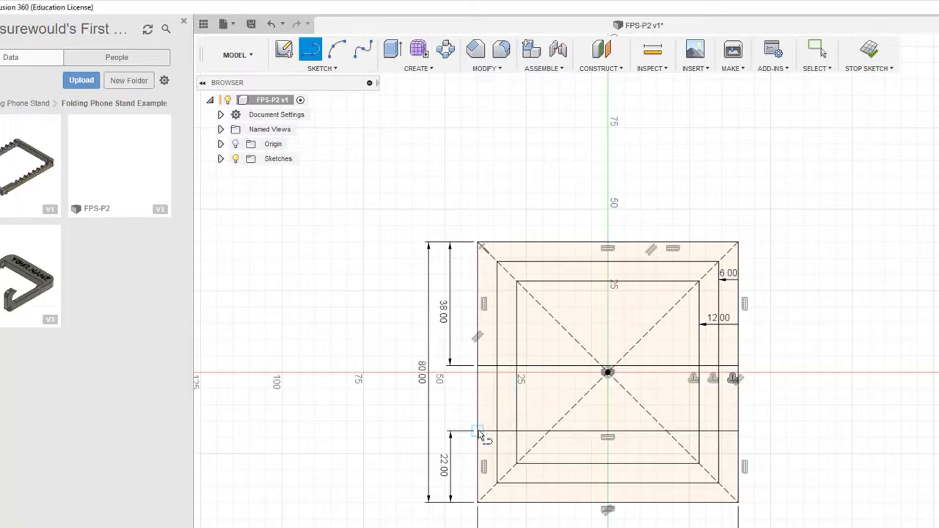
click(497, 366)
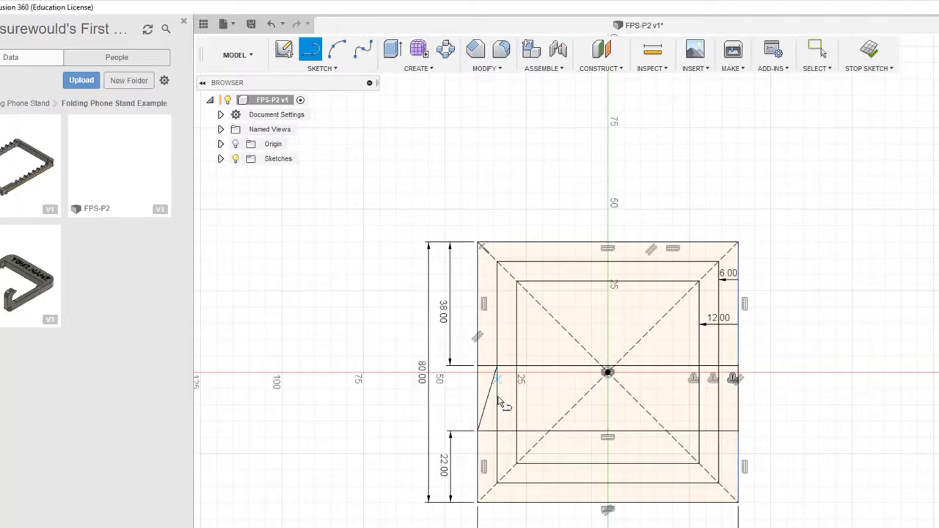
click(498, 435)
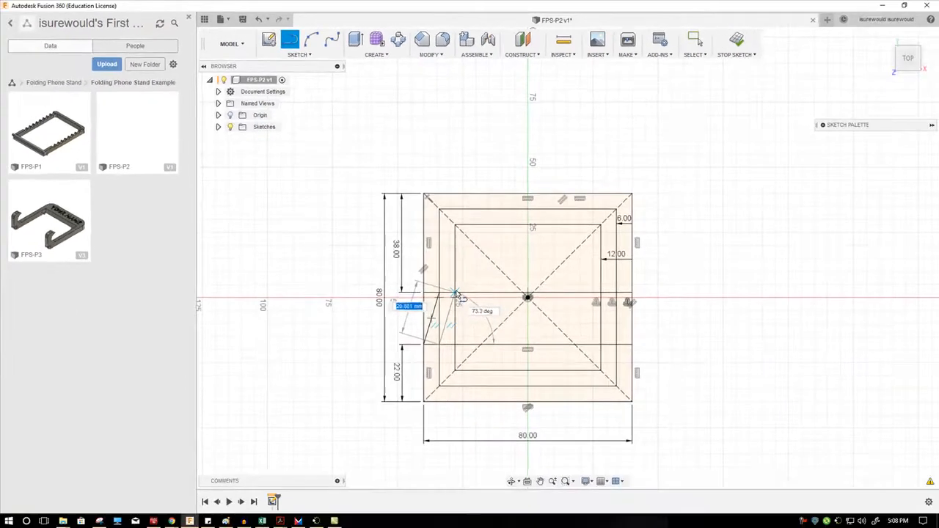
click(456, 294)
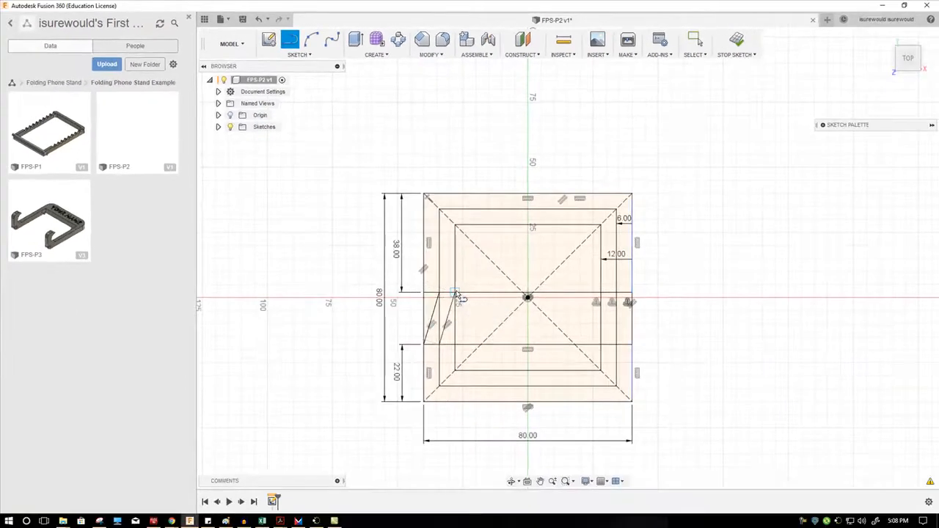
Draw two mirrored slanted lines on the right side, linking the lower horizontal's outer and 6 mm offset points to the upper horizontal's 6 and 12 mm offset points.
click(617, 345)
click(601, 295)
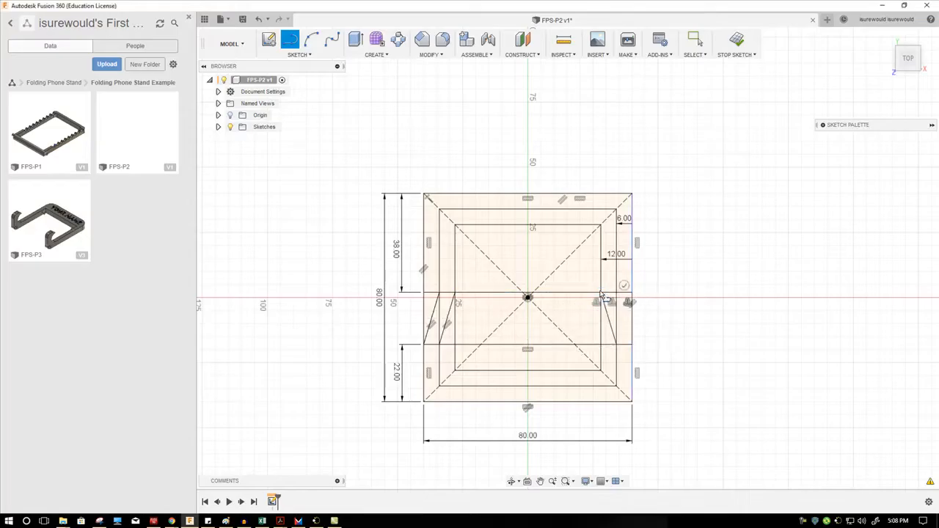
click(633, 345)
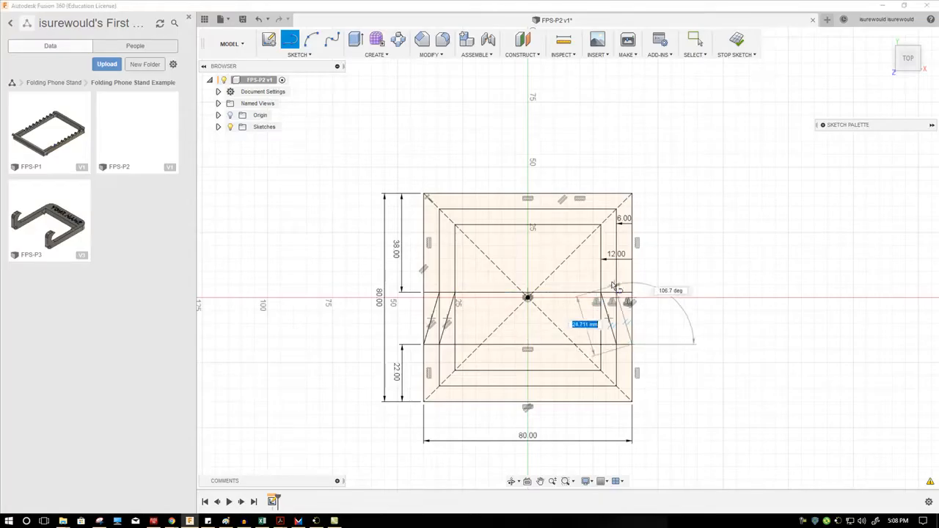
click(617, 293)
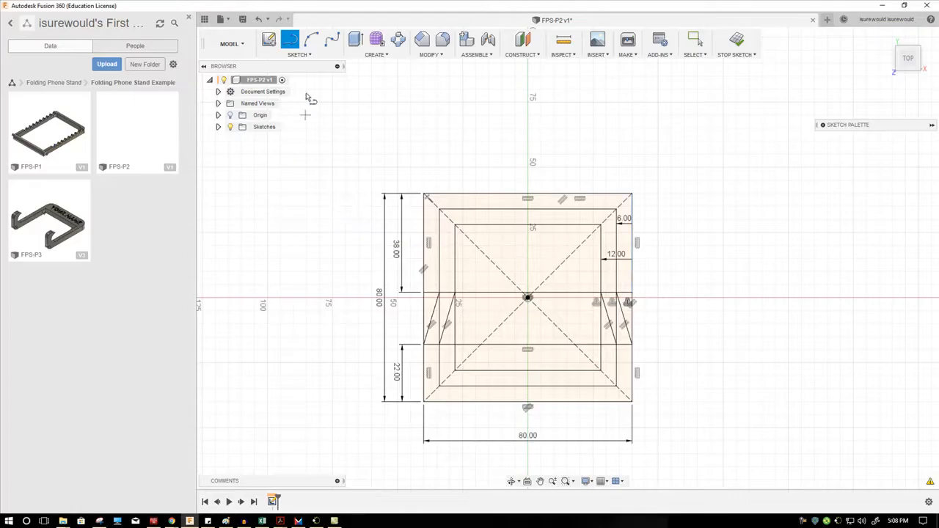
Extend the vertical 6 and 12 mm offset lines on both sides to the square's upper edge, and the 6 mm ones to its lower edge.
click(298, 55)
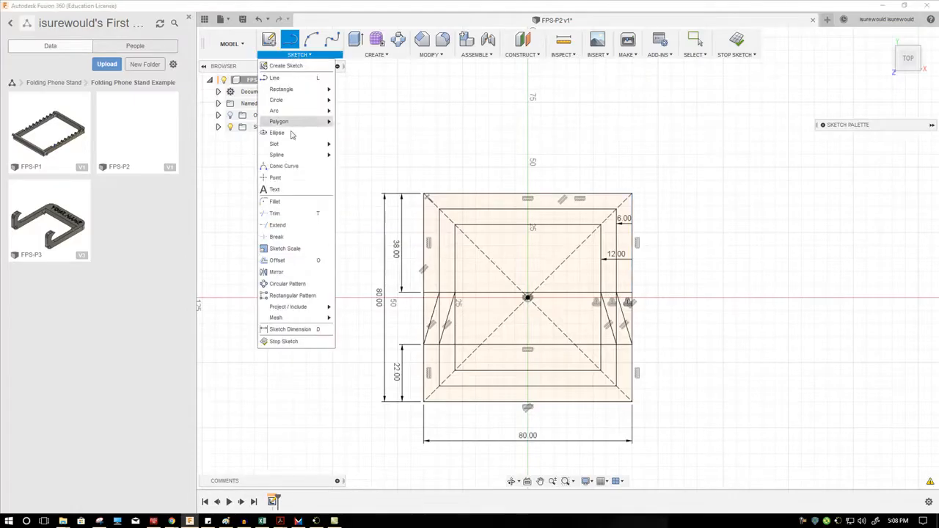
click(284, 225)
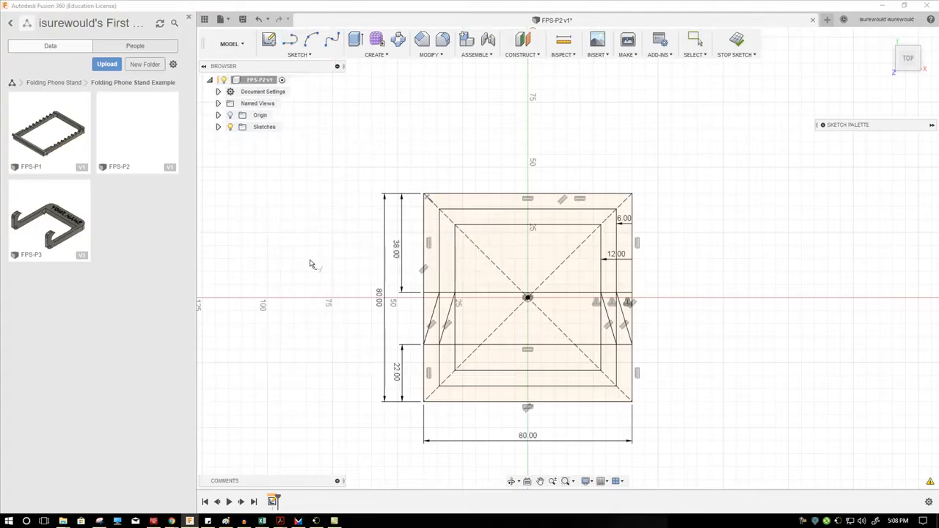
click(456, 239)
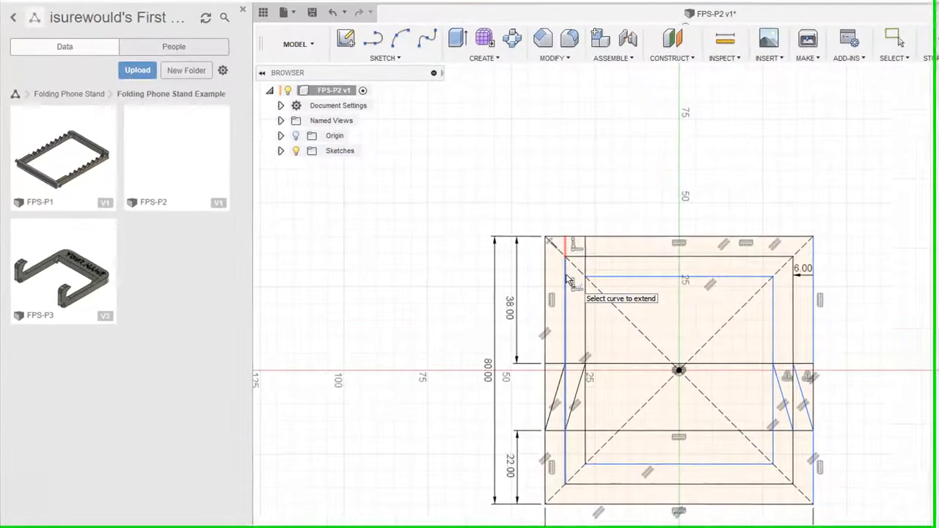
click(574, 283)
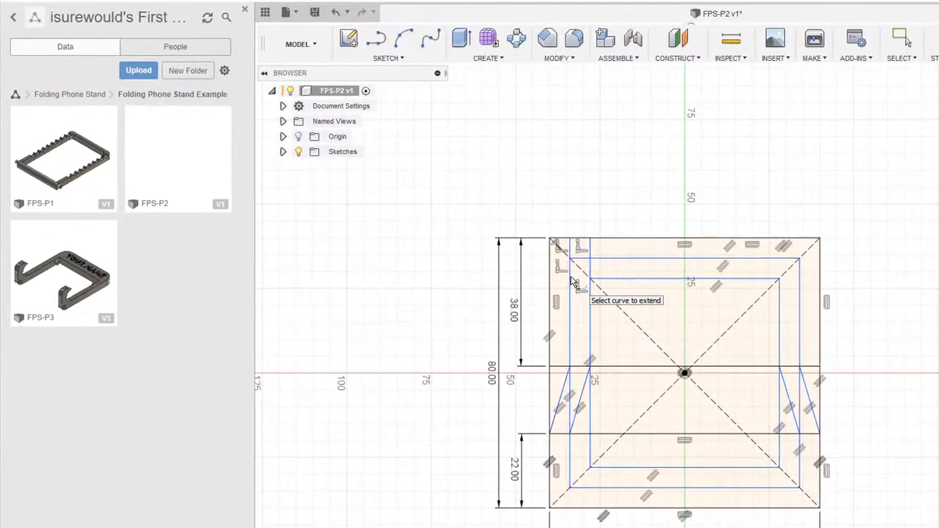
click(781, 290)
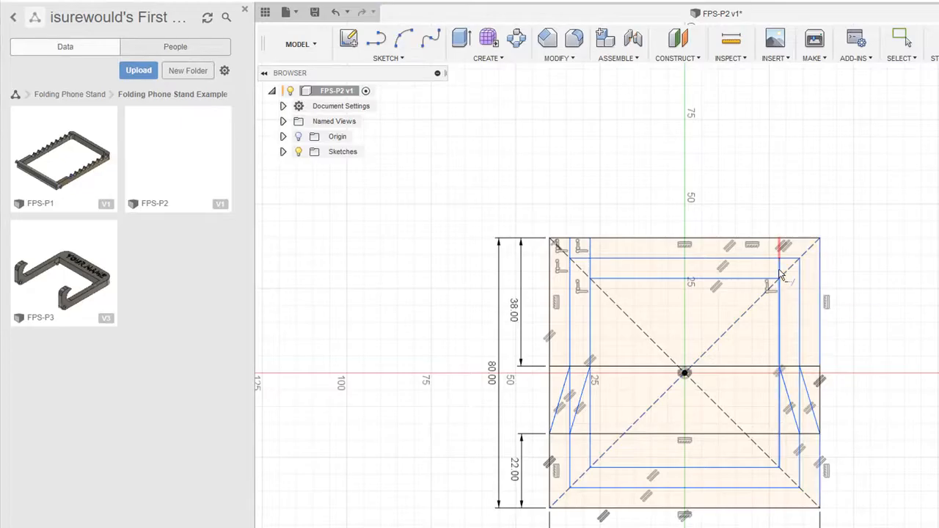
click(781, 274)
click(799, 272)
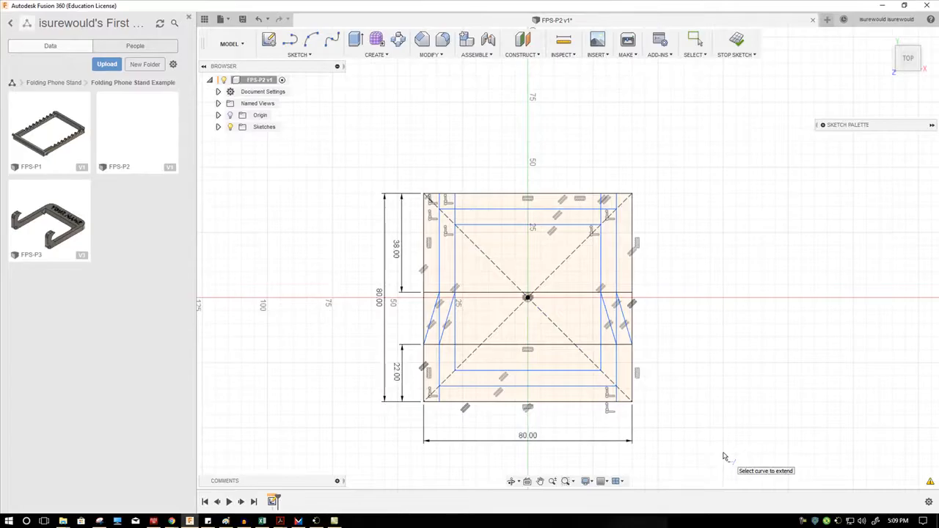
Extrude the ten profiles forming the two bent side arms 8 mm as new bodies.
shift+middle_drag(701, 409, 723, 364)
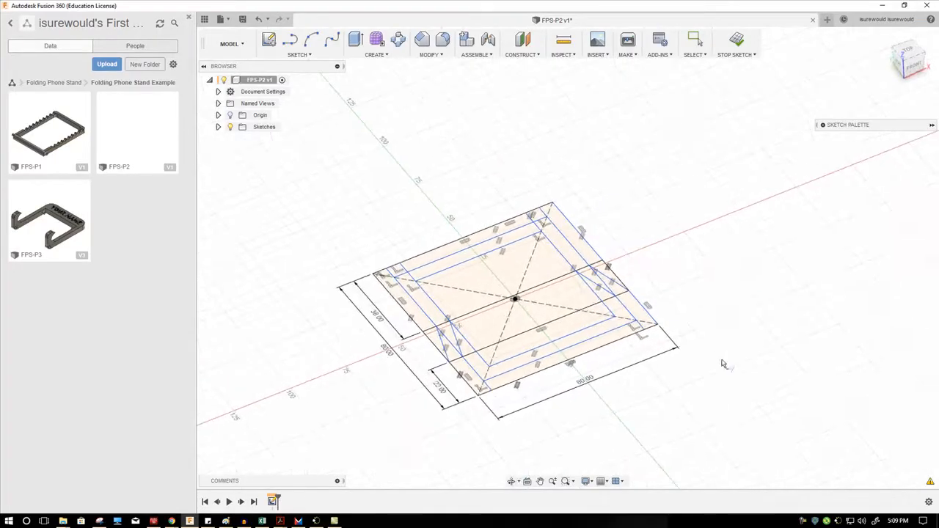
click(356, 39)
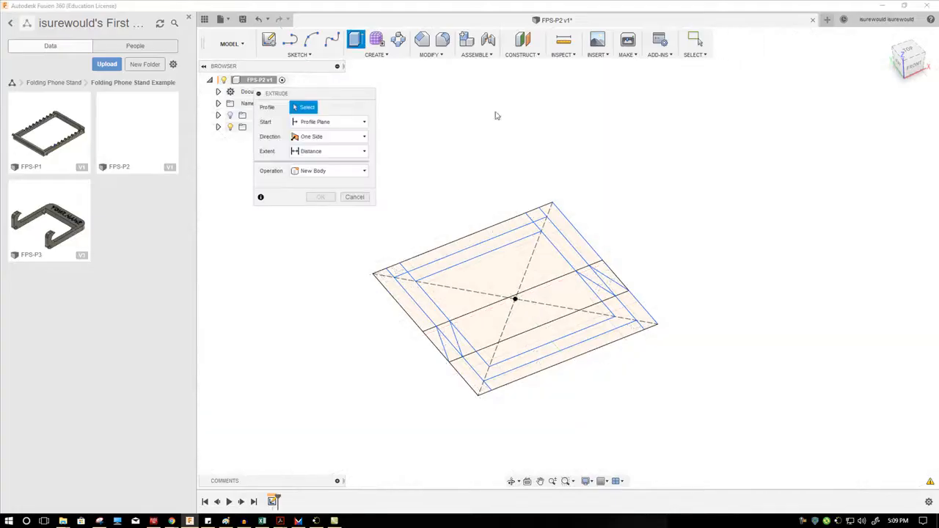
click(627, 307)
click(608, 285)
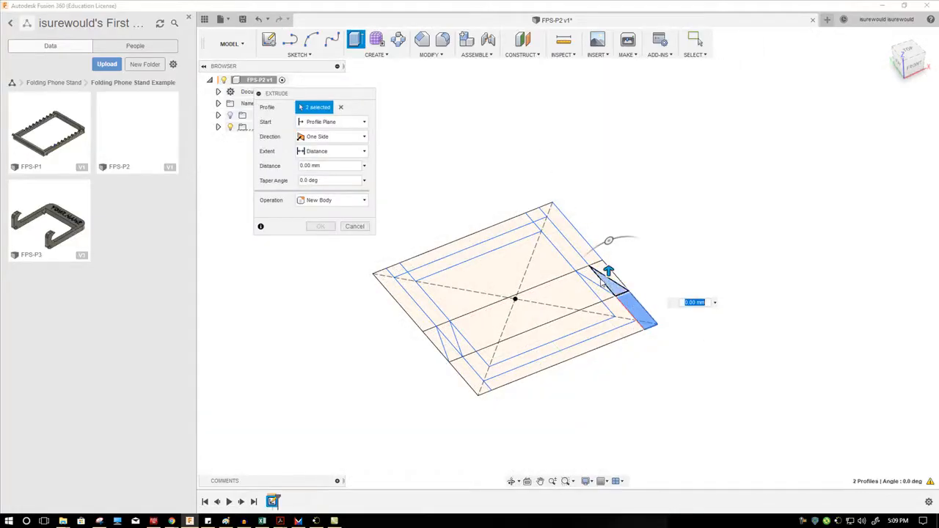
click(595, 273)
click(541, 219)
click(541, 214)
click(397, 270)
click(419, 291)
click(446, 339)
click(446, 347)
click(461, 370)
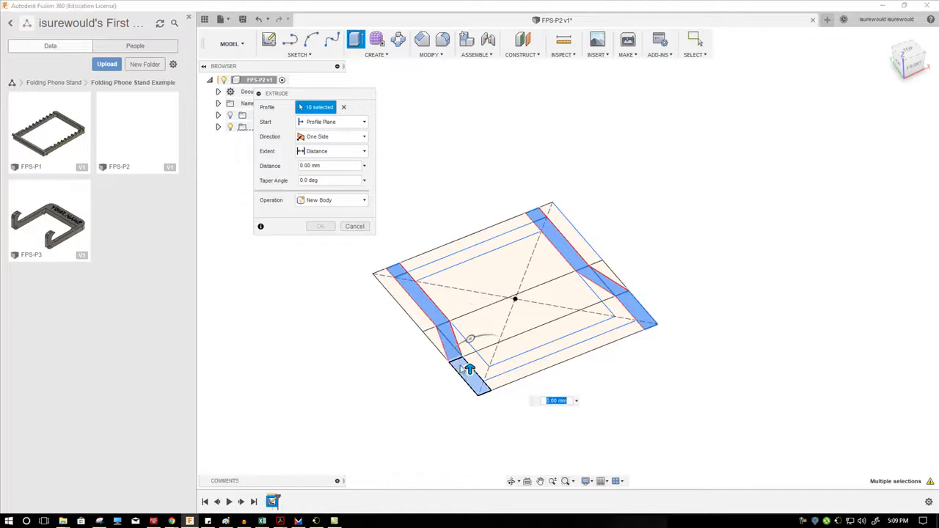
drag(472, 369, 476, 347)
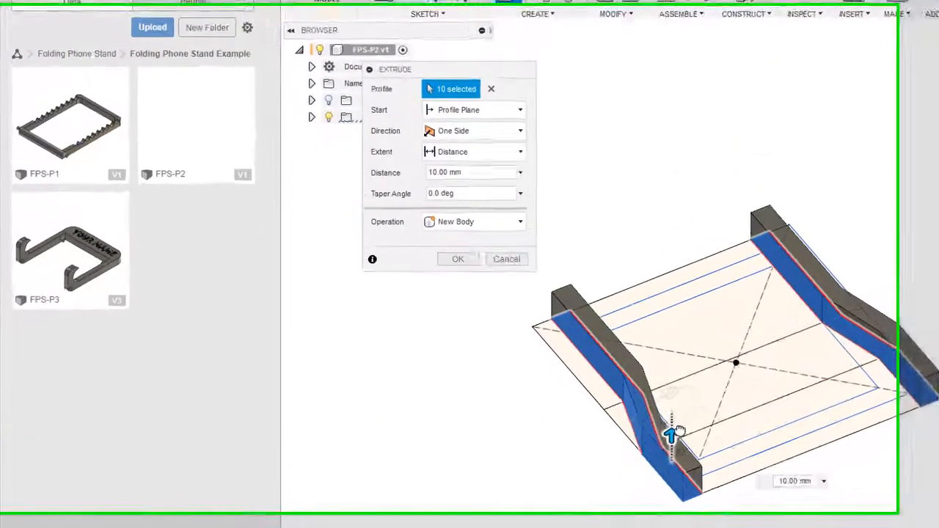
text(8)
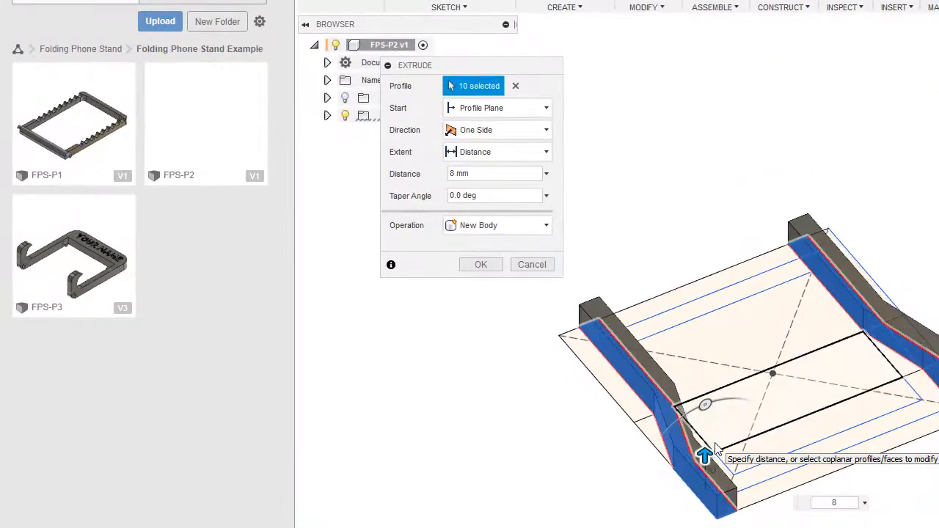
key(Return)
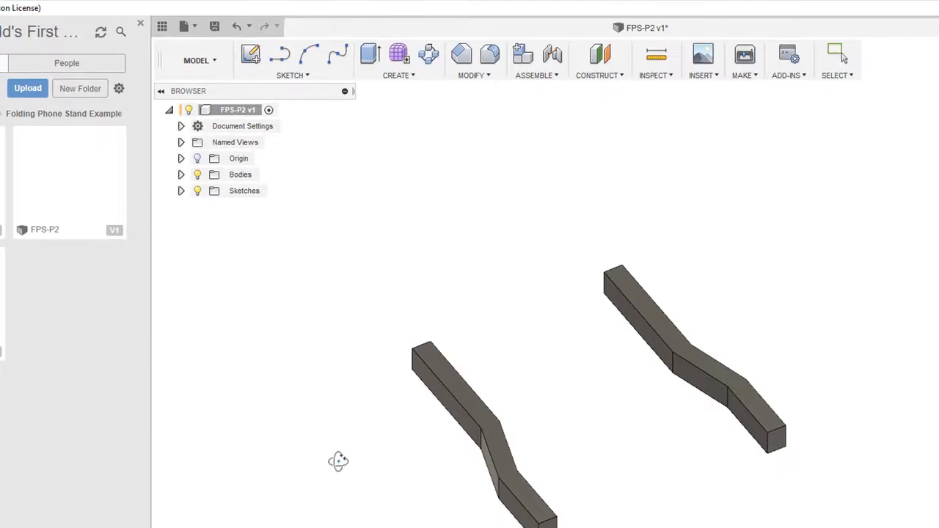
Sketch a 5 mm diameter circle on the vertical plane midway between the arms, centred in their height near the end of the longer straight section.
mouse_move(339, 460)
shift+middle_down()
mouse_move(371, 457)
mouse_move(367, 411)
shift+middle_up()
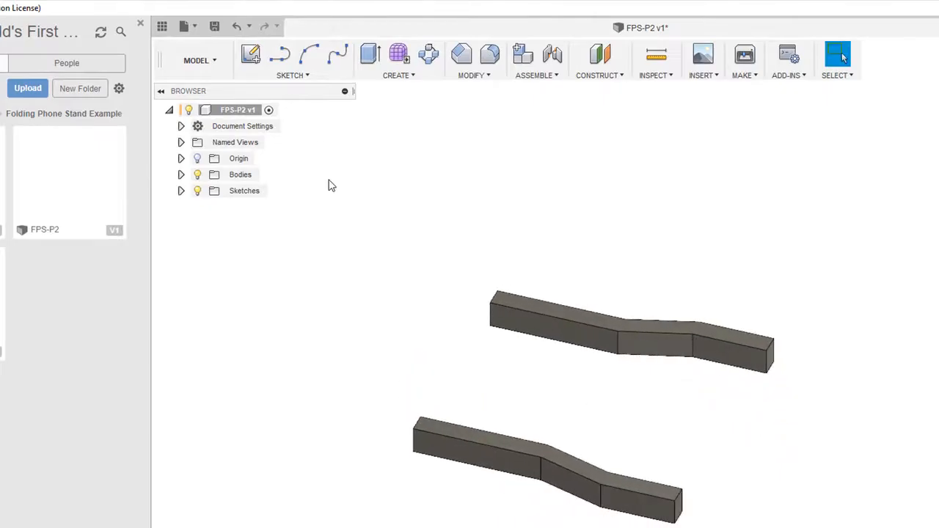
click(301, 77)
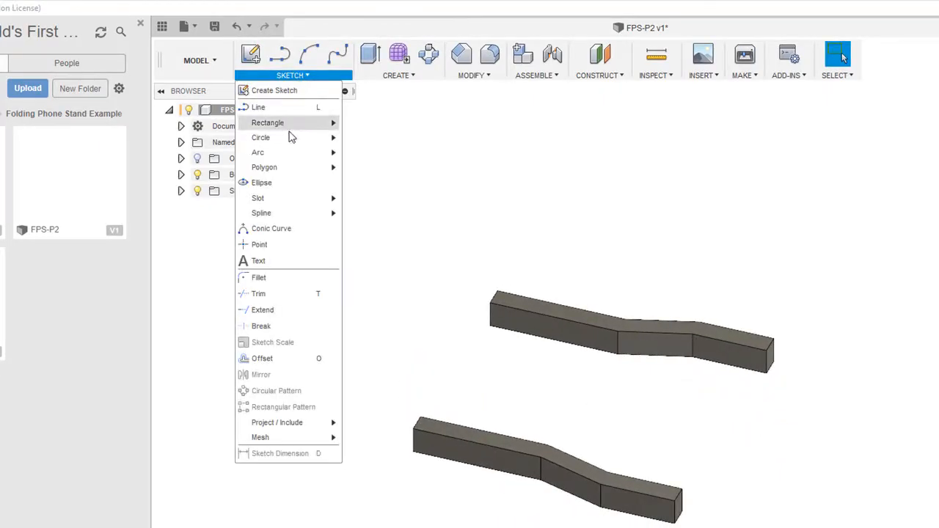
mouse_move(308, 123)
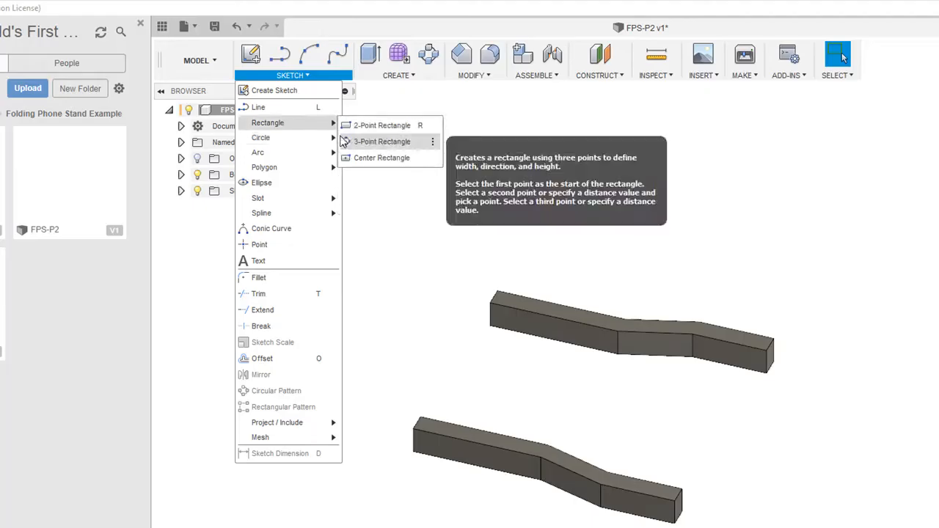
mouse_move(321, 140)
click(389, 140)
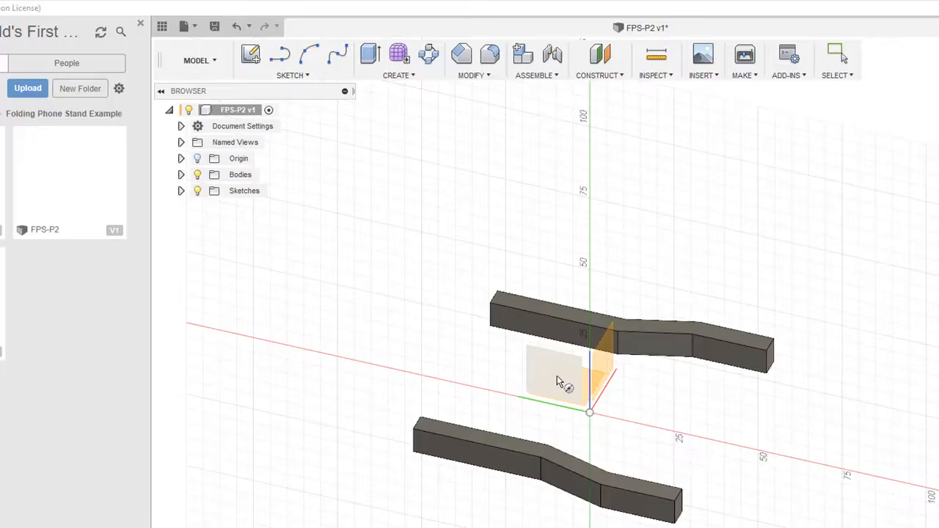
click(554, 373)
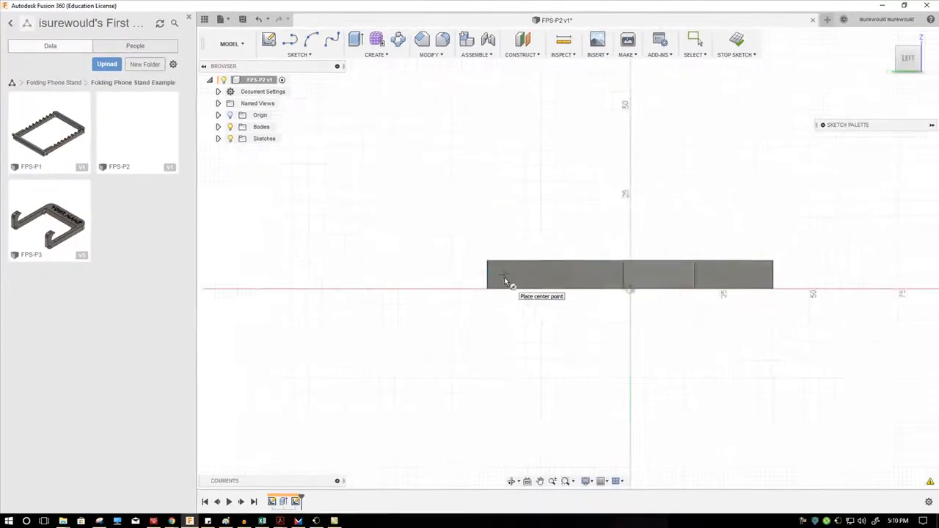
click(503, 276)
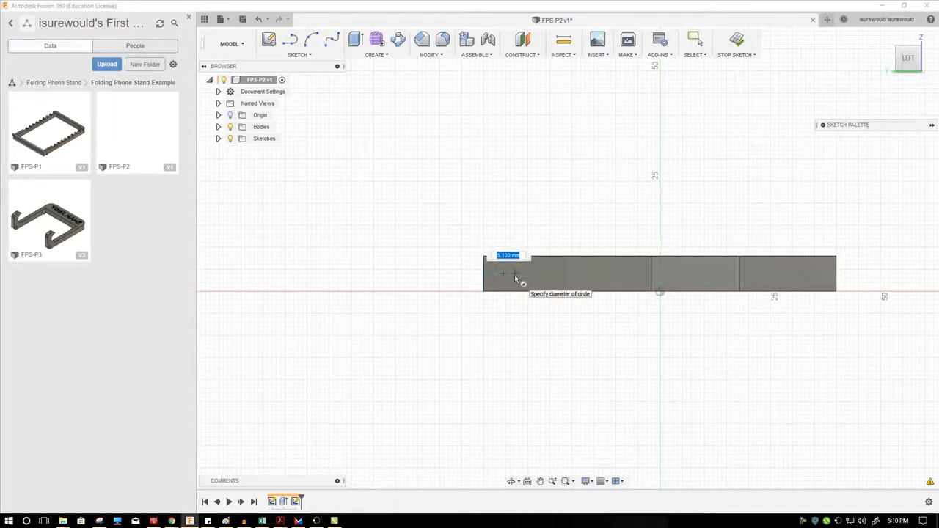
text(5)
key(Return)
key(Escape)
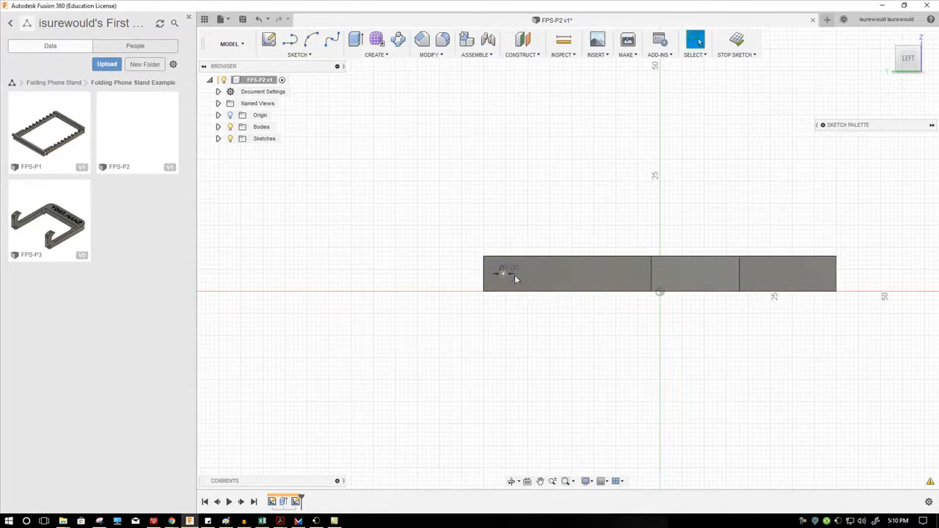
right_click(734, 147)
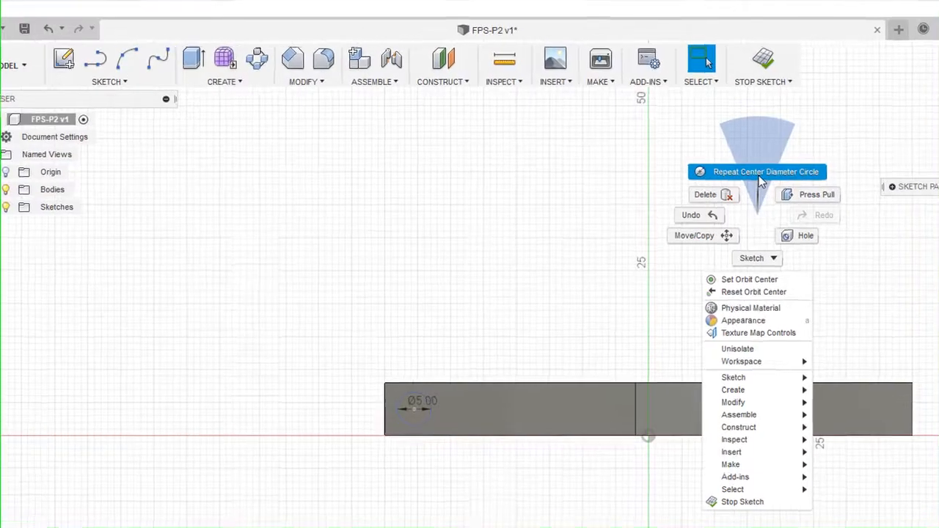
click(759, 173)
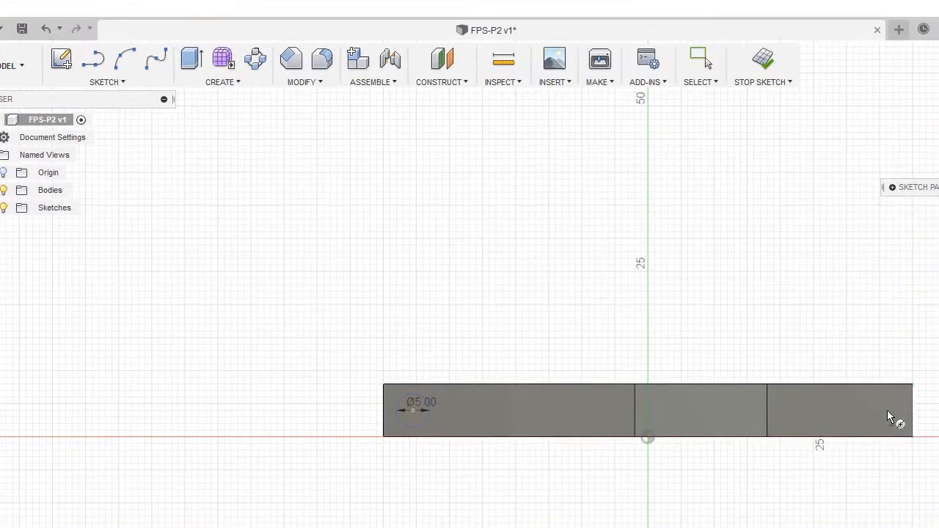
click(893, 410)
click(874, 408)
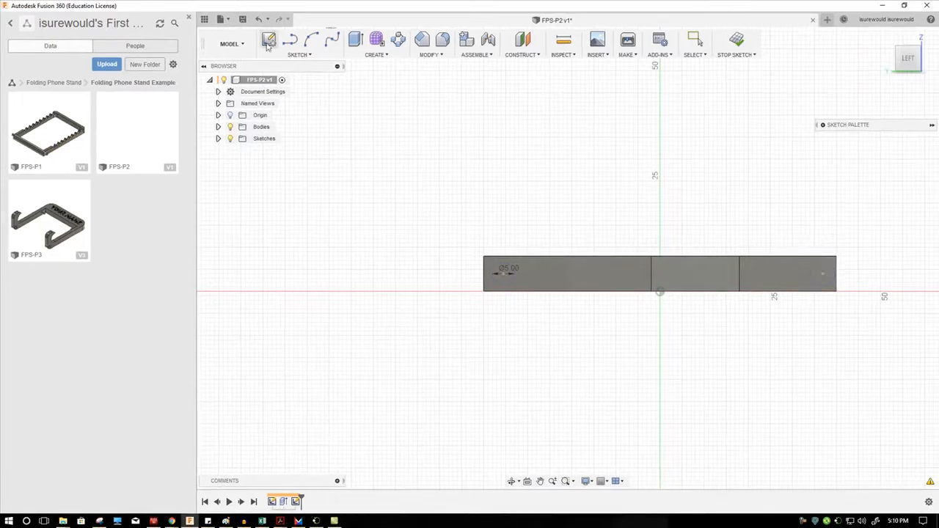
click(259, 20)
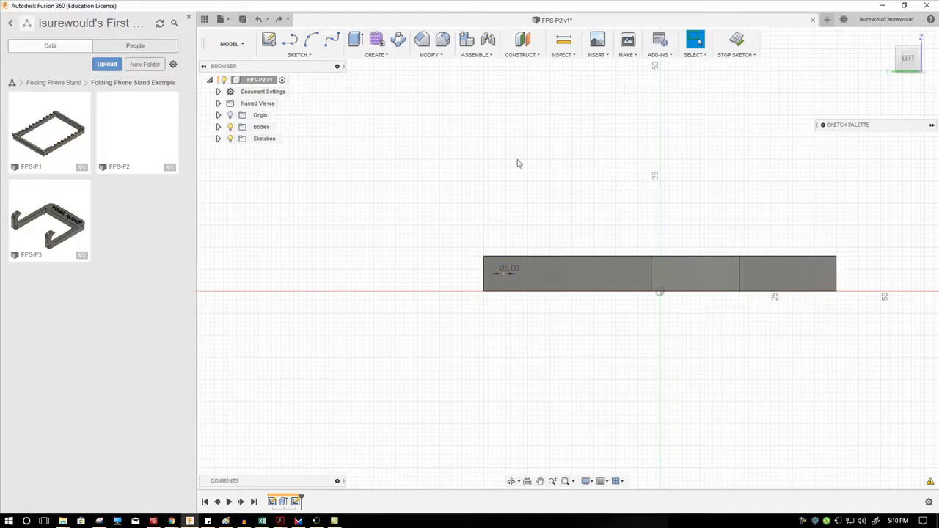
Sketch a 6 mm diameter center circle at mid-height near the arms' opposite end from the 5 mm circle.
right_click(655, 146)
click(656, 112)
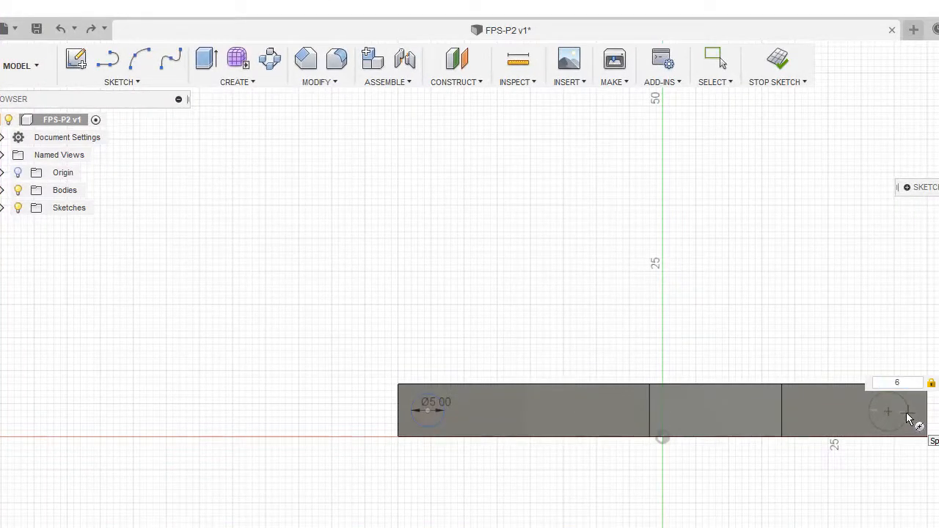
click(907, 419)
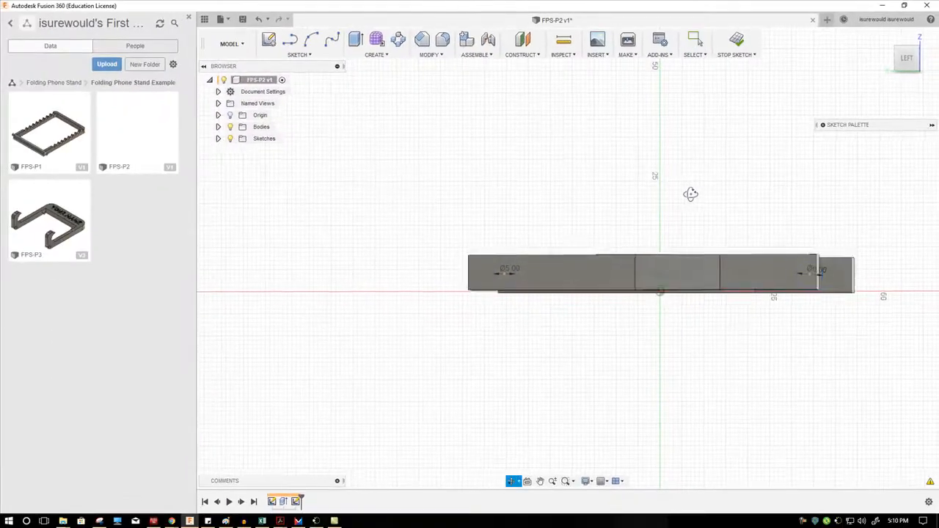
Extrude the 5 mm circle symmetrically 40 mm to each side through both arms, joining it to them as a crossbar.
shift+middle_drag(690, 195, 658, 224)
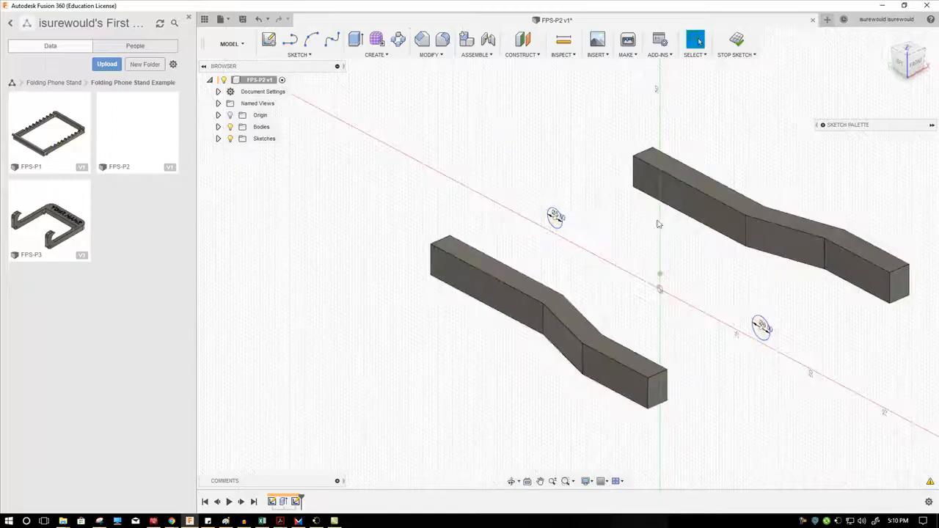
click(355, 41)
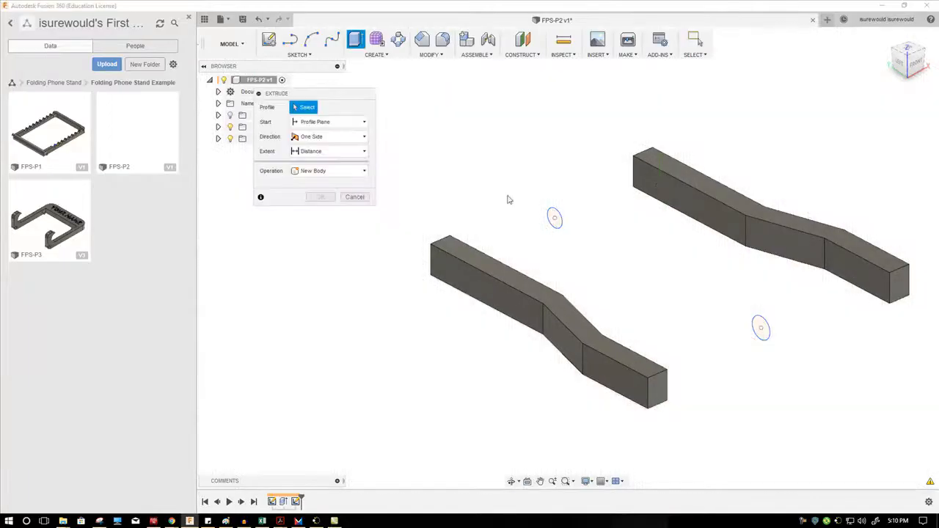
click(554, 218)
click(336, 137)
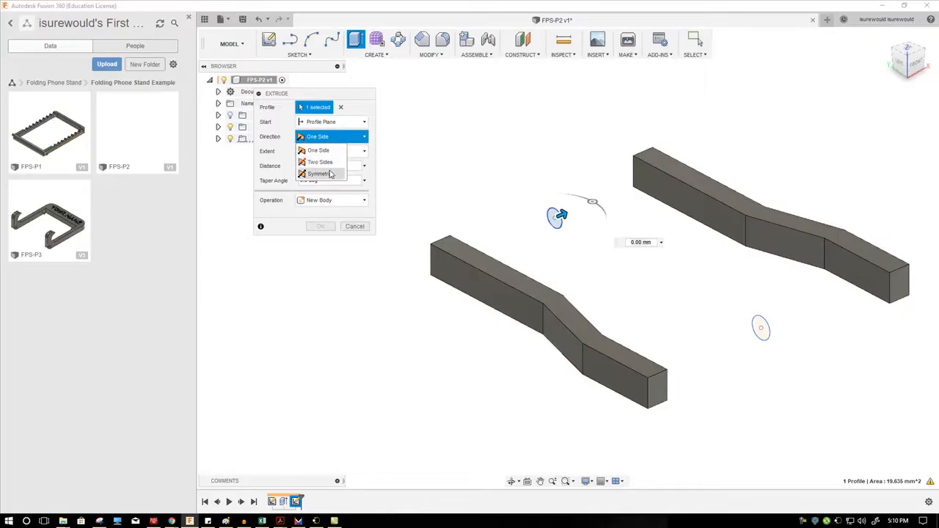
click(330, 174)
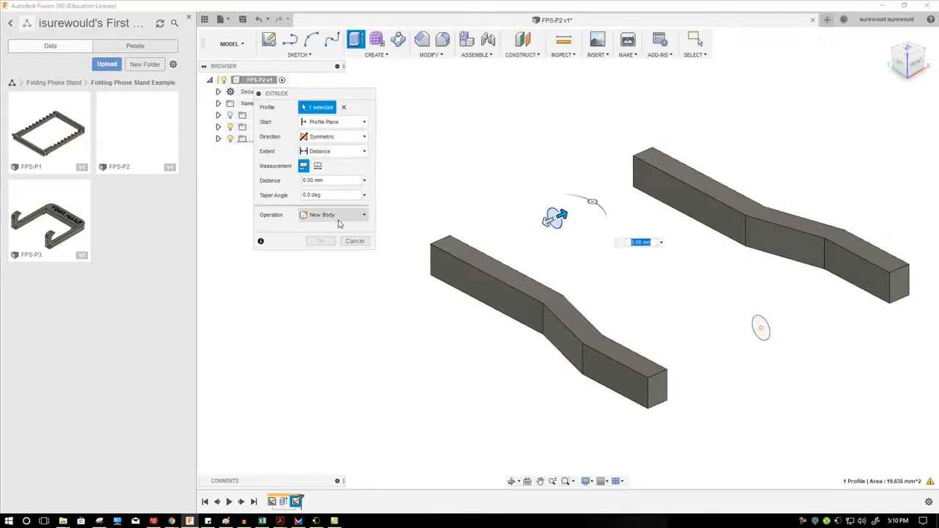
drag(548, 223, 417, 278)
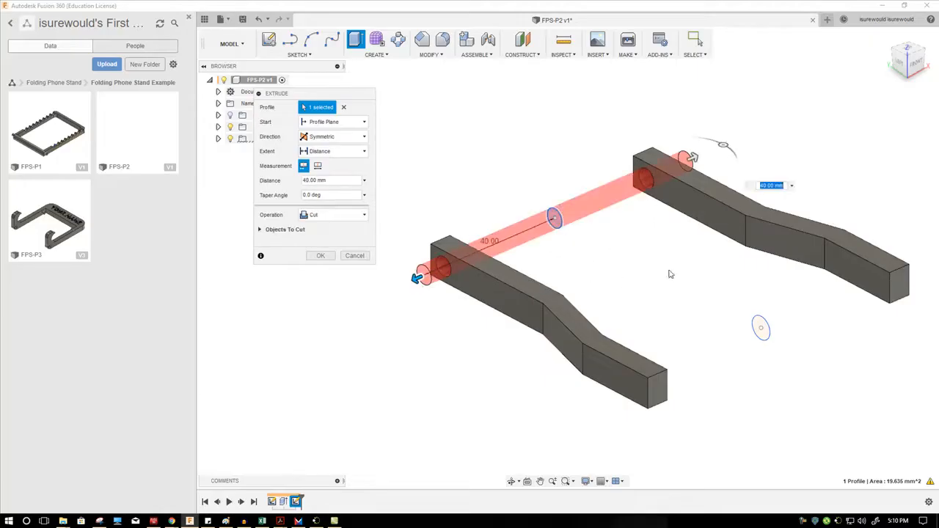
click(915, 66)
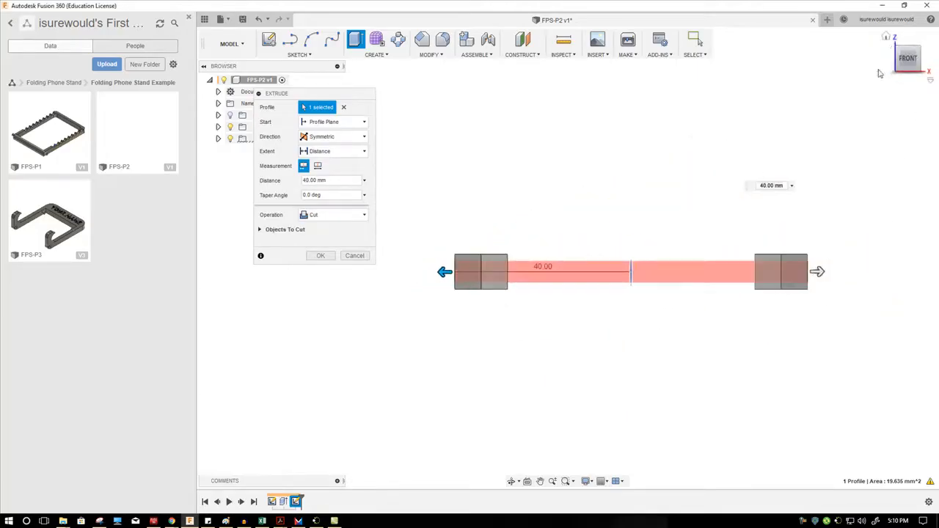
click(442, 272)
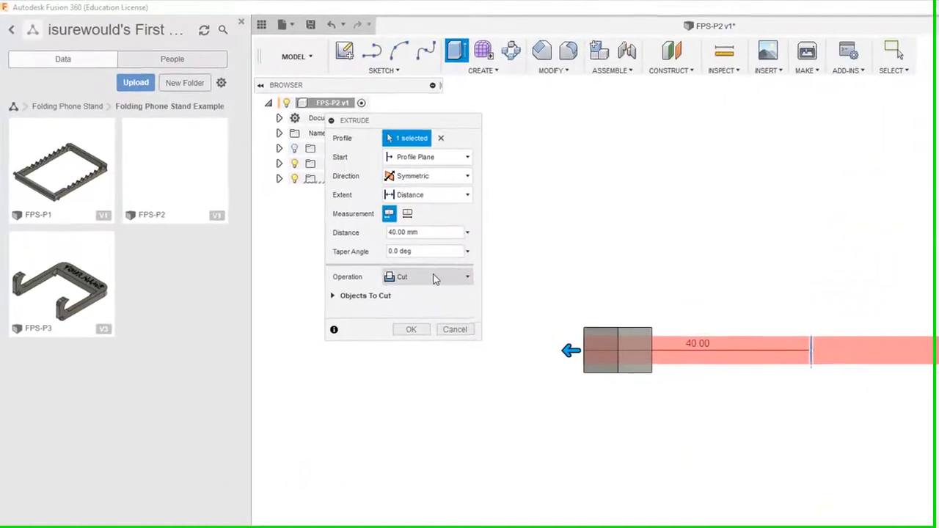
click(340, 216)
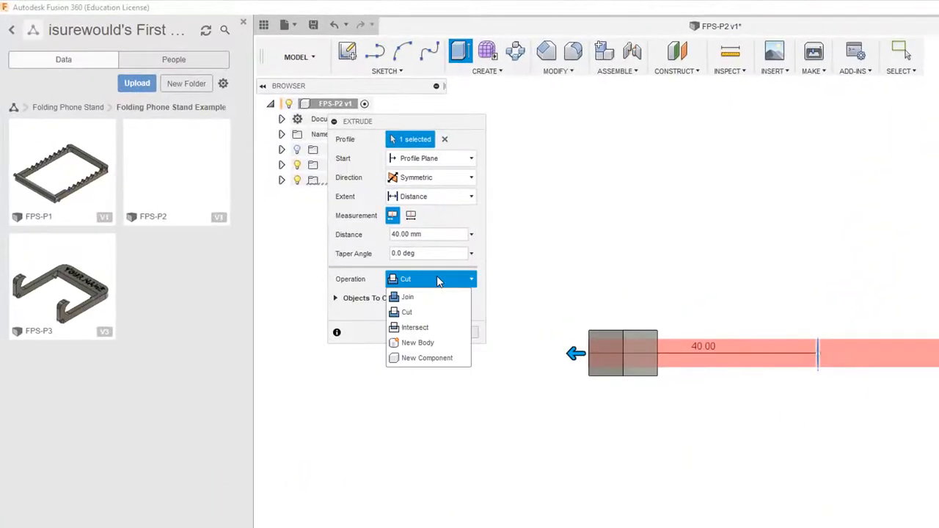
click(432, 297)
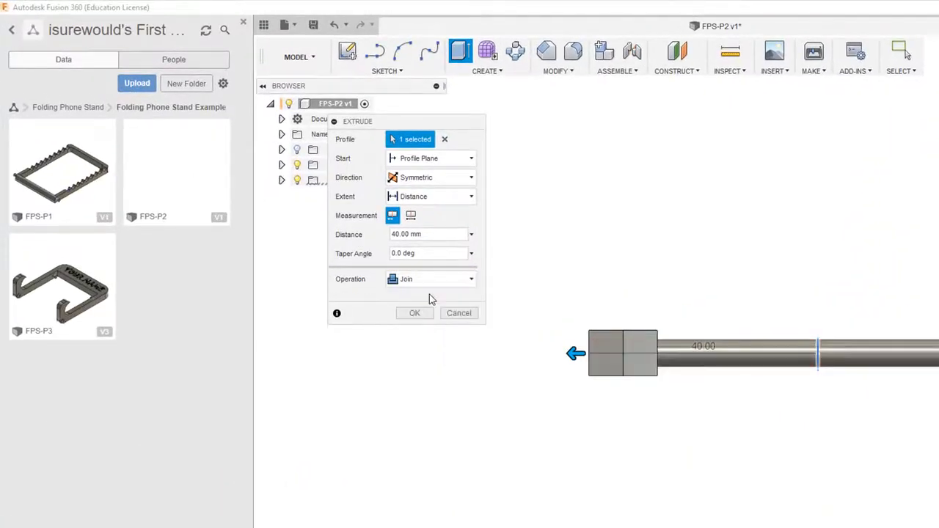
shift+middle_drag(607, 242, 615, 251)
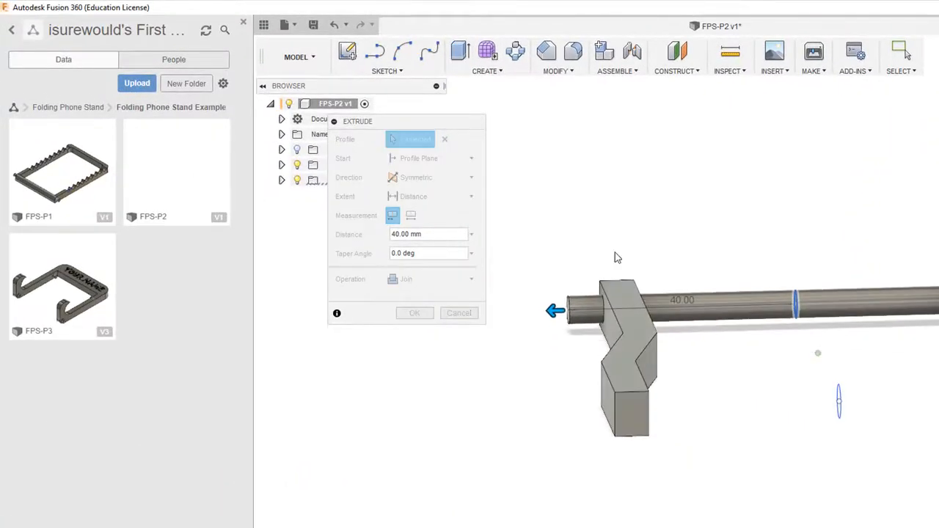
click(423, 316)
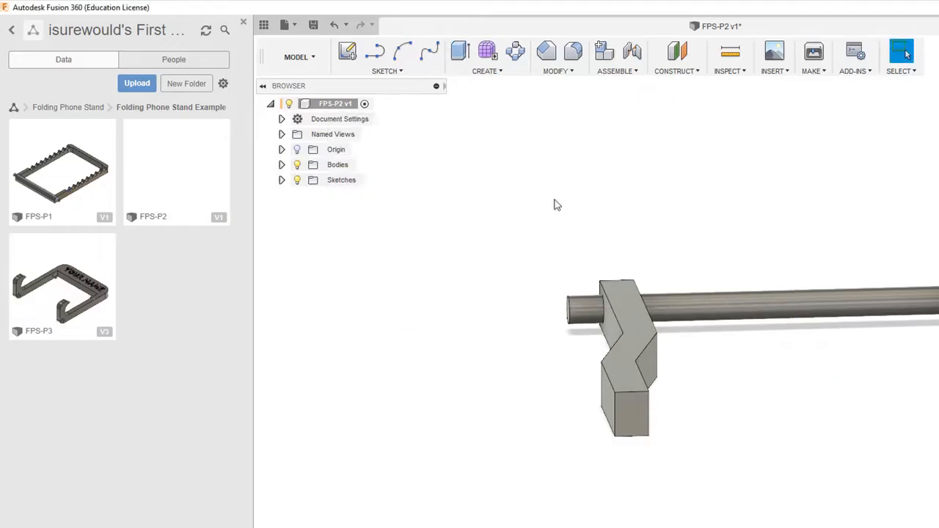
Extrude the 6 mm circle symmetrically 56 mm to each side as a cut, making a hole through both arms.
click(460, 50)
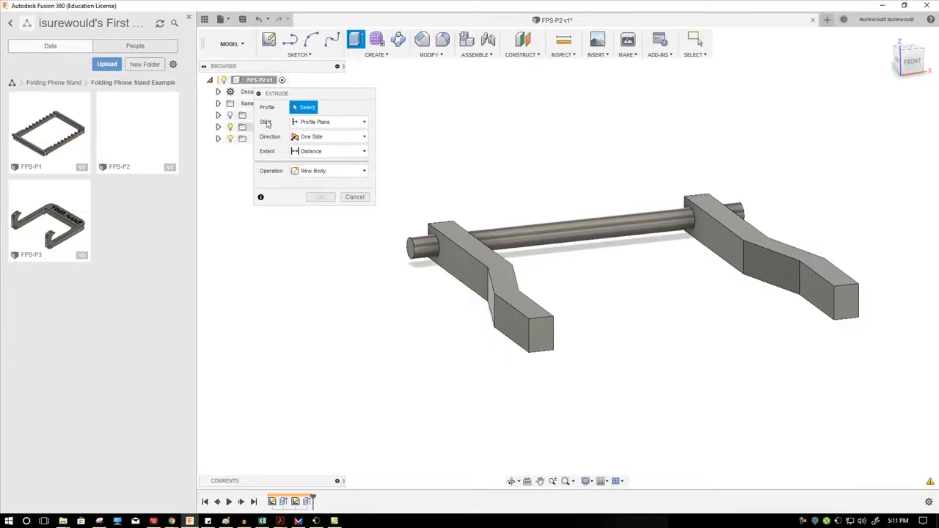
drag(282, 94, 334, 91)
click(218, 139)
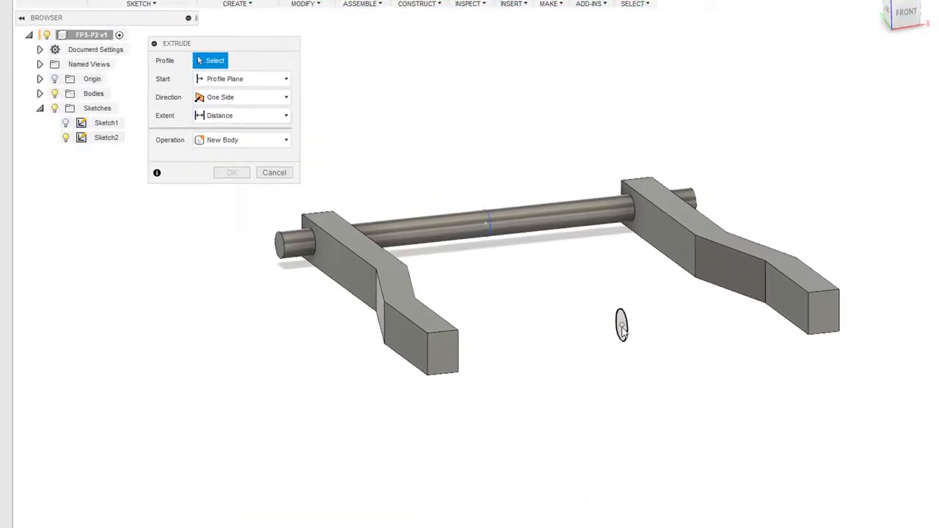
click(622, 327)
click(245, 100)
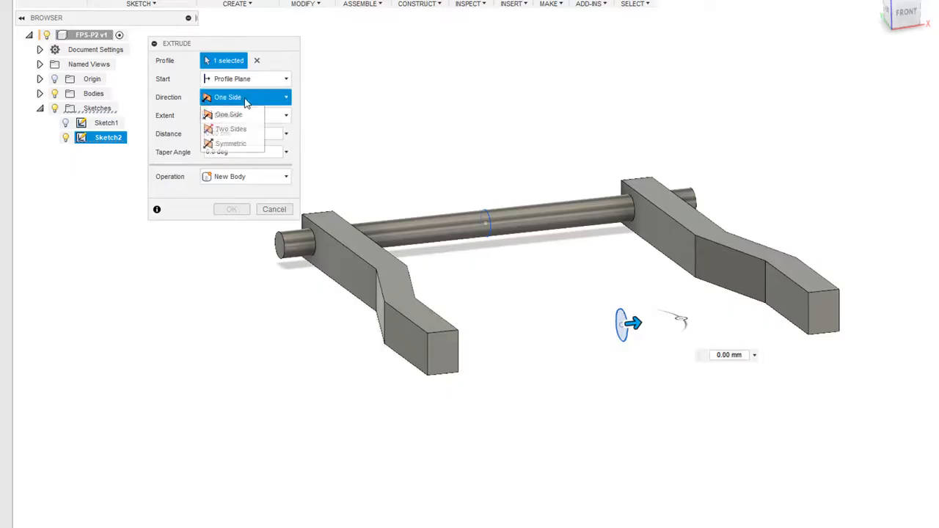
click(246, 144)
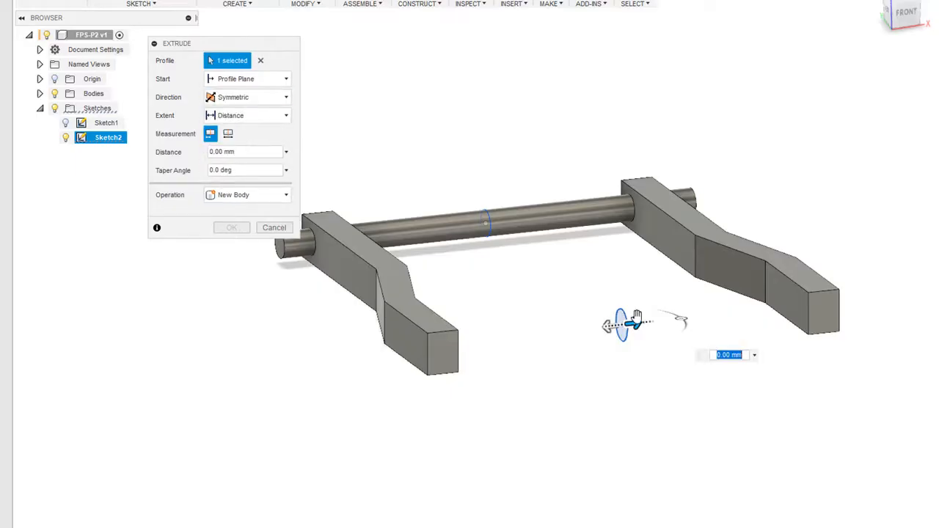
drag(635, 321, 918, 293)
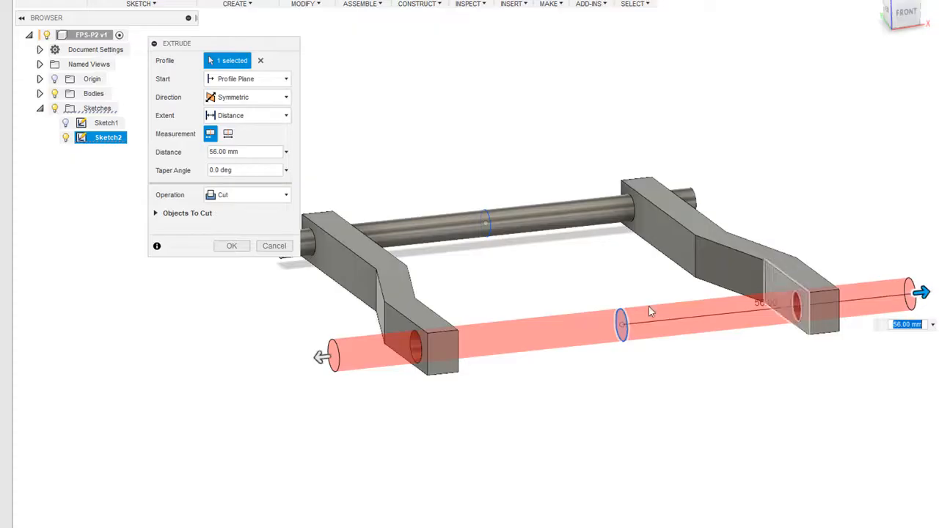
click(232, 246)
Fillet the upper and lower edges at both ends of the two arms with a 4 mm radius.
scroll(264, 357, down, 2)
shift+middle_drag(264, 358, 285, 362)
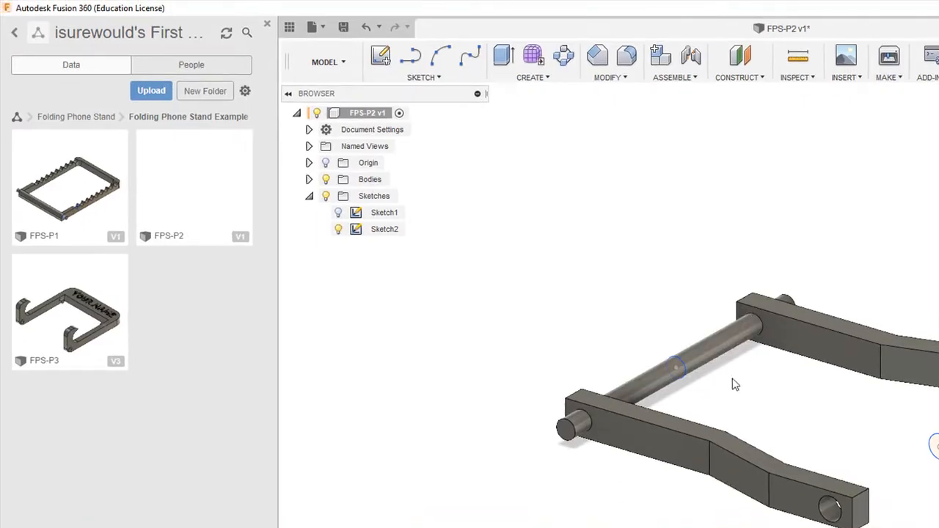
shift+middle_drag(832, 392, 874, 399)
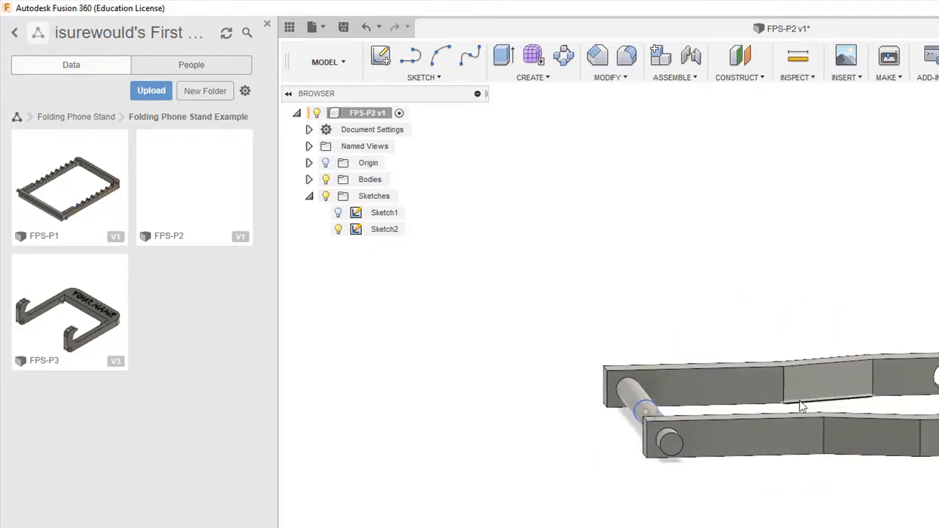
scroll(650, 421, up, 3)
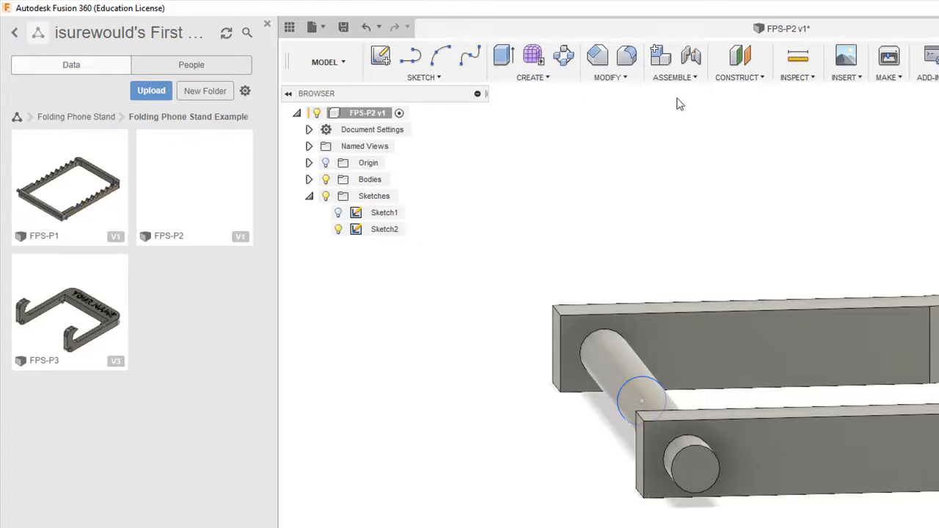
click(621, 77)
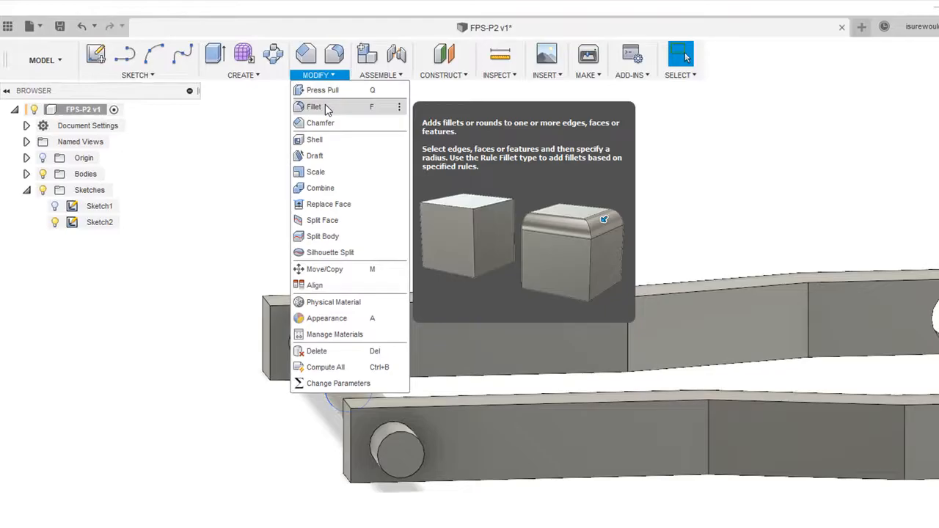
click(327, 109)
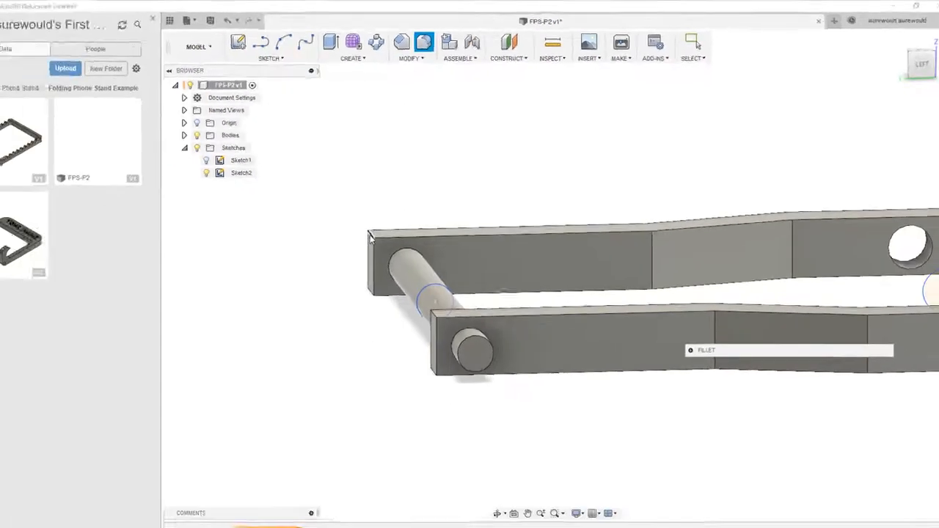
click(372, 274)
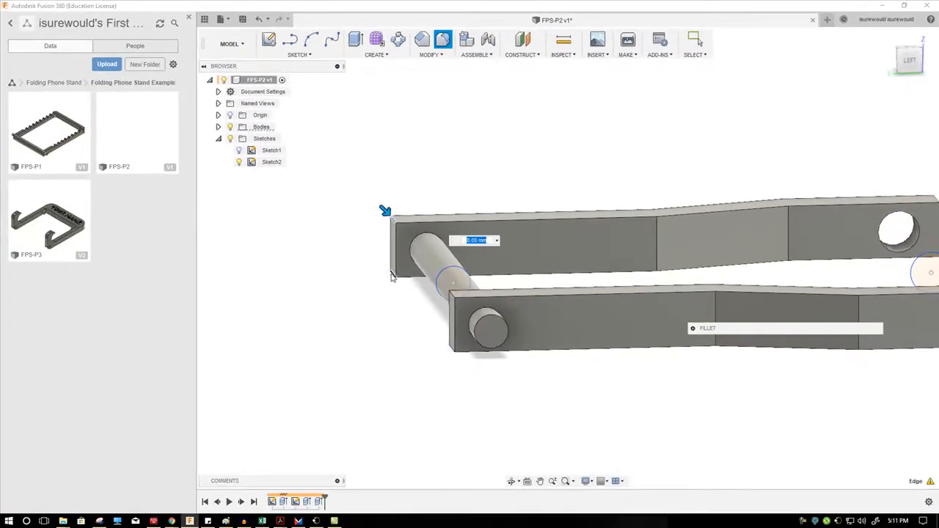
click(392, 276)
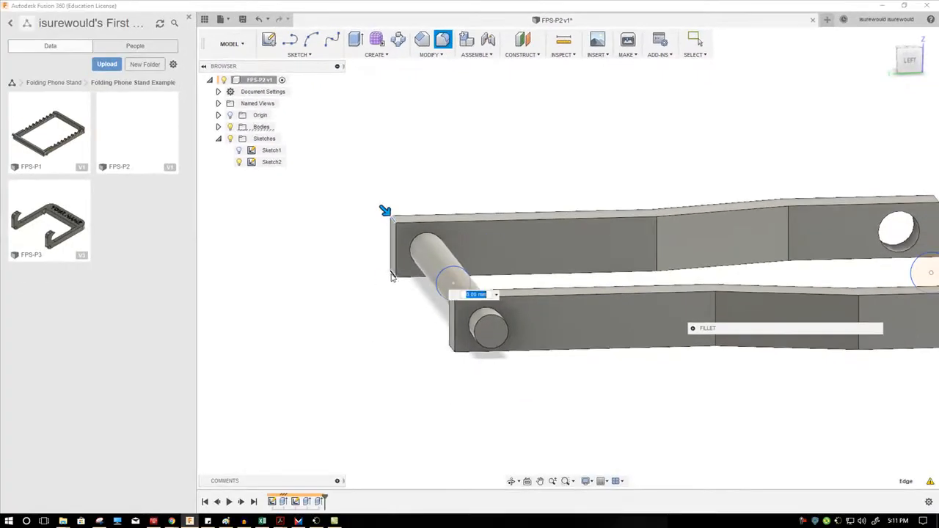
click(451, 351)
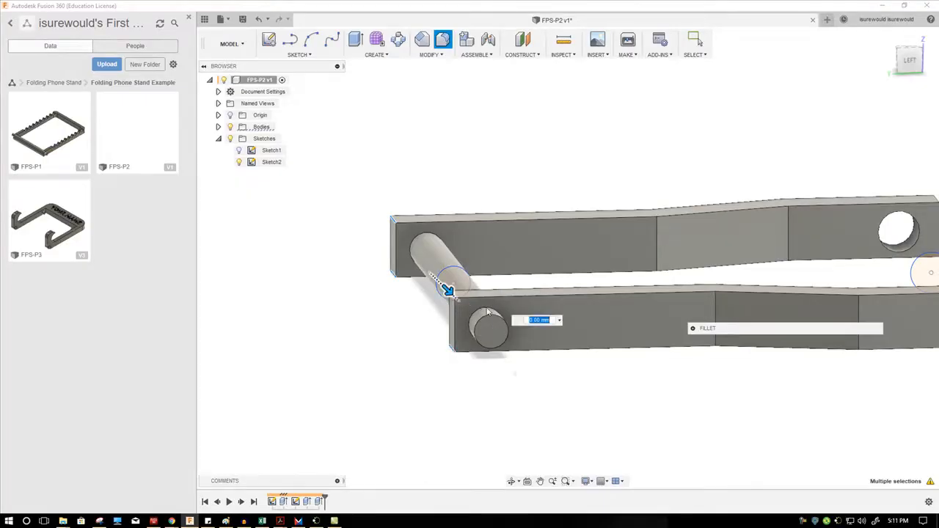
scroll(455, 295, down, 3)
scroll(696, 304, up, 2)
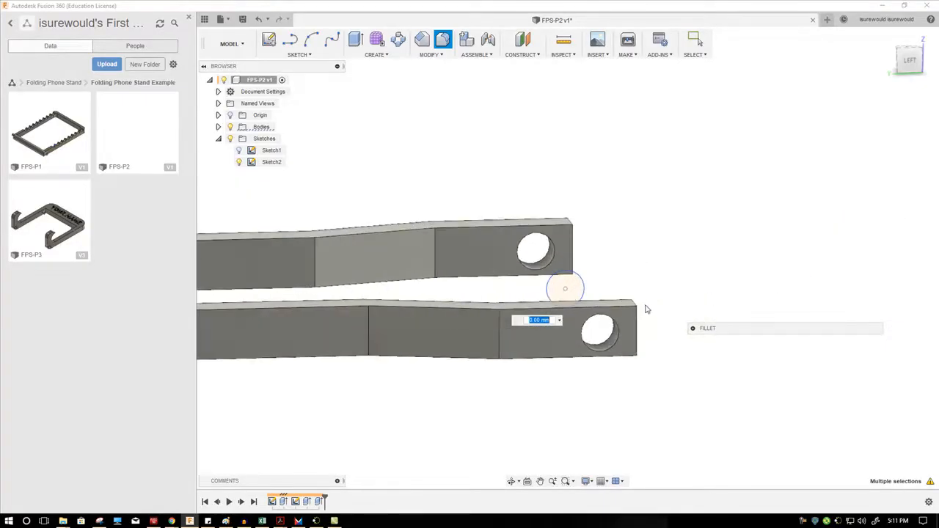
click(637, 309)
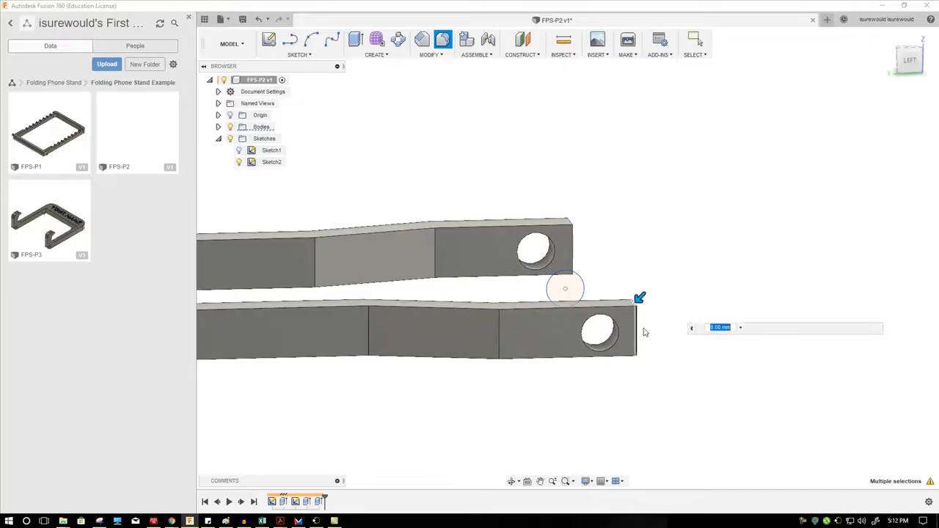
shift+middle_drag(679, 350, 643, 348)
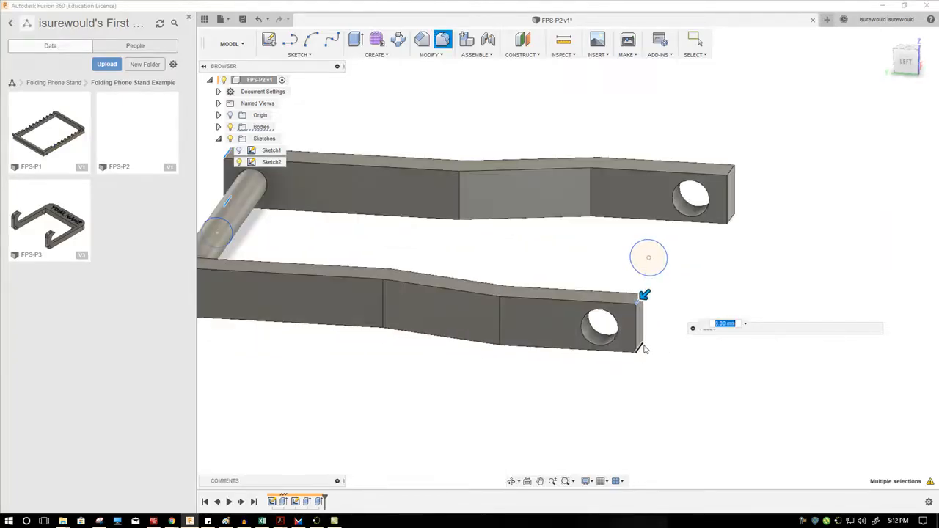
click(732, 217)
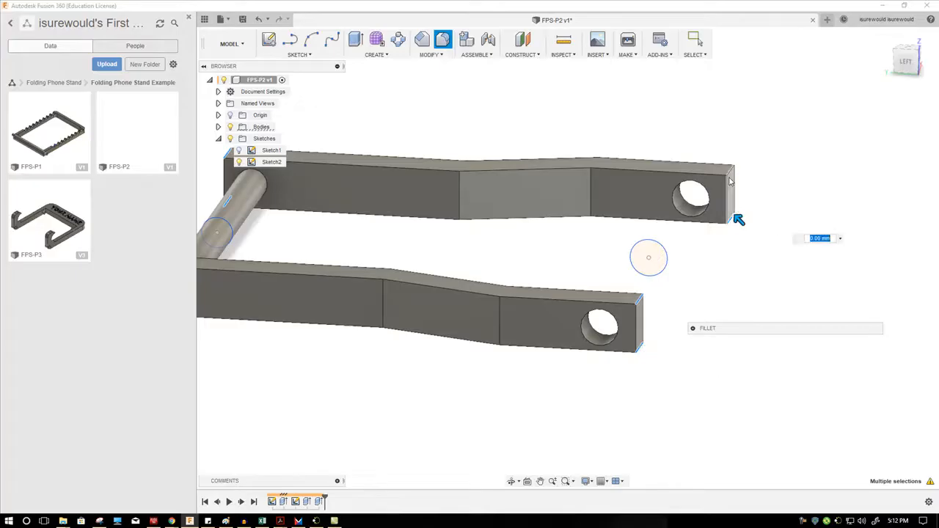
text(2)
drag(731, 170, 728, 174)
scroll(787, 270, down, 2)
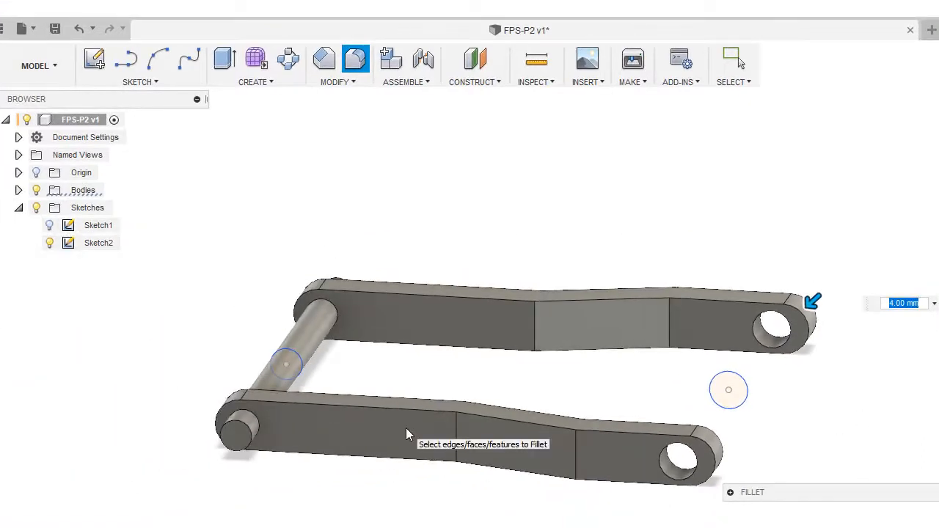
key(Return)
Fillet the vertical bend edges on the inner and outer faces of both arms with a radius of about 91.5 mm.
shift+middle_drag(540, 284, 543, 273)
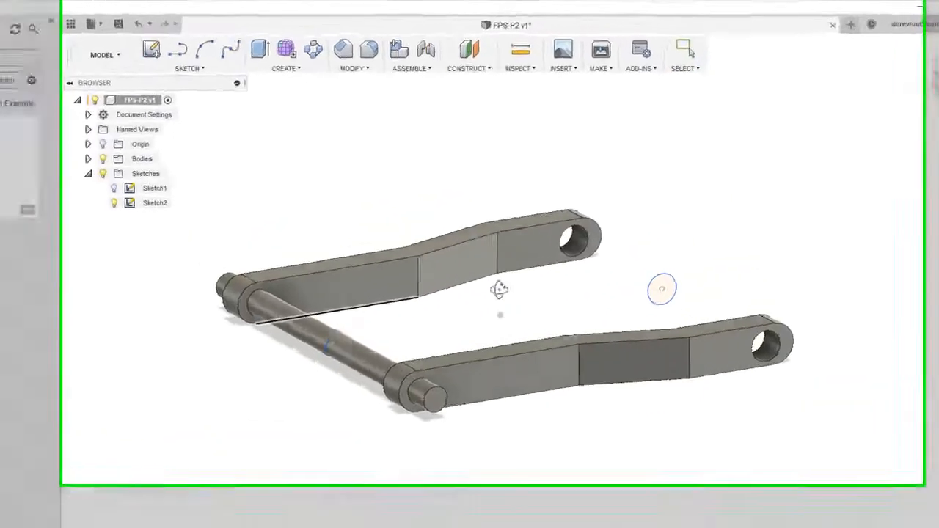
shift+middle_drag(550, 228, 544, 184)
shift+middle_drag(433, 166, 433, 188)
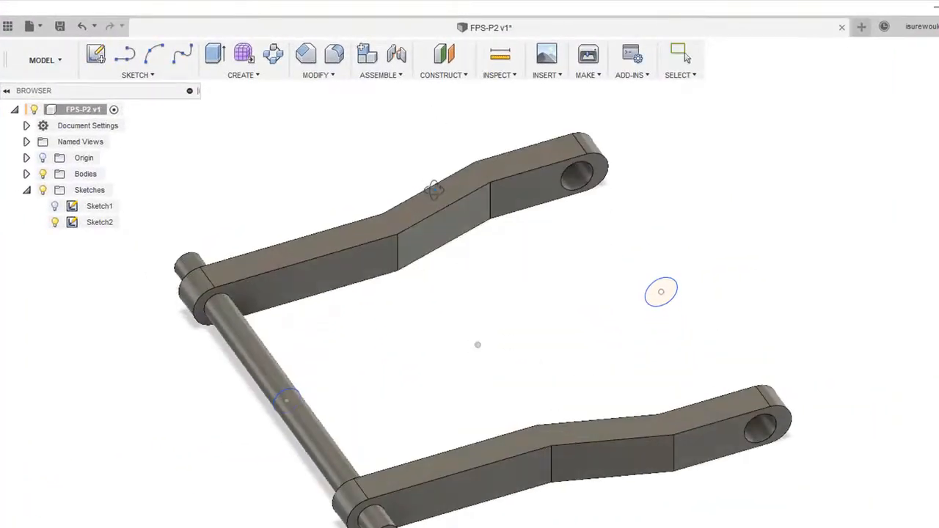
click(338, 58)
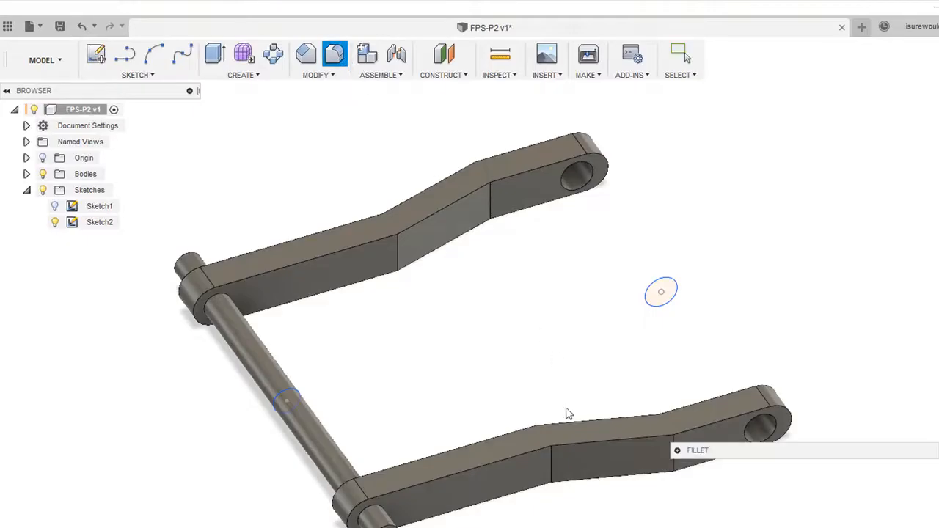
click(551, 464)
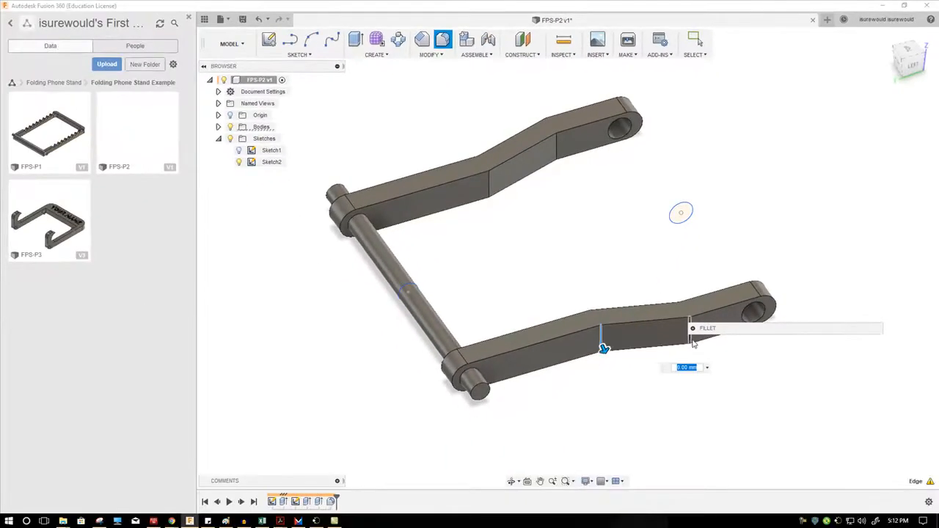
click(690, 340)
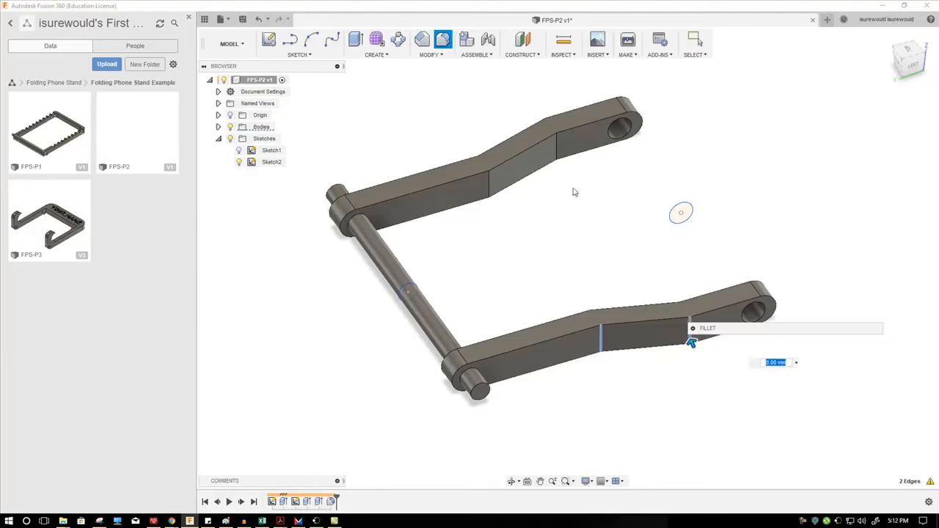
click(556, 145)
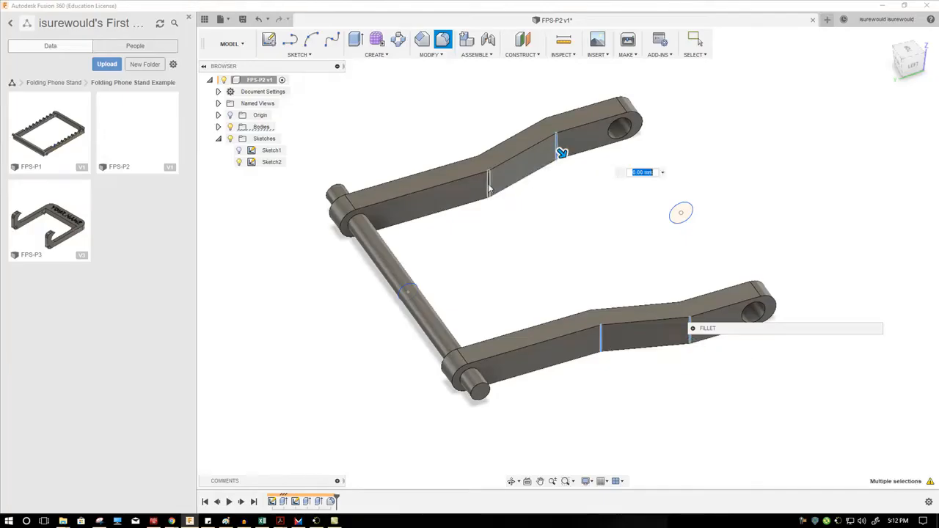
shift+middle_drag(549, 212, 623, 217)
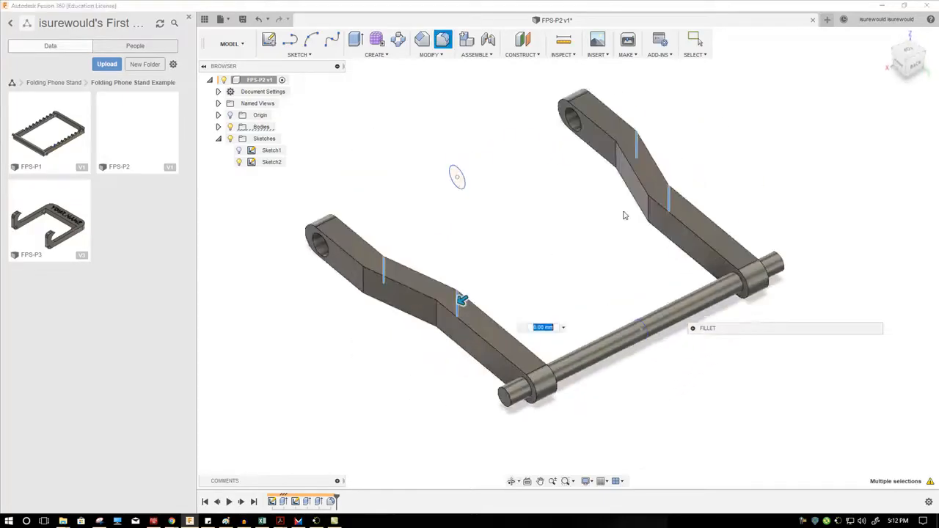
click(648, 211)
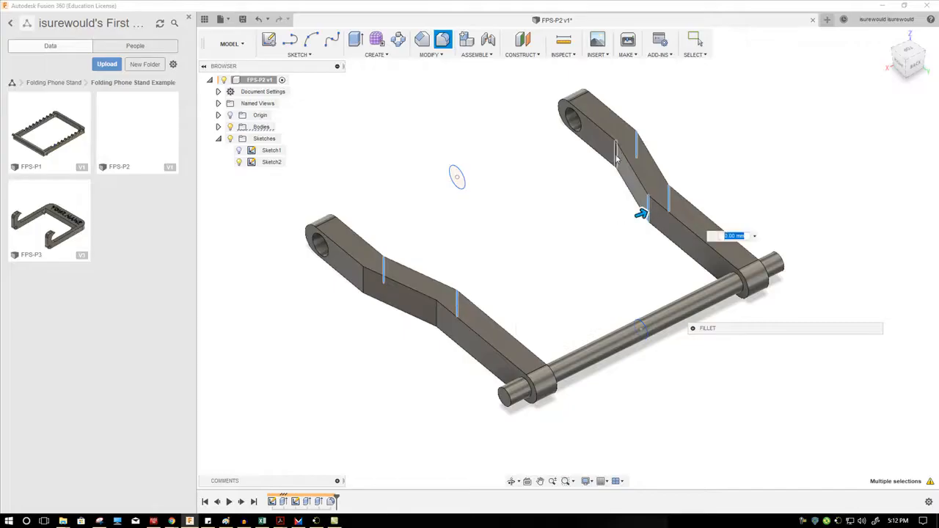
click(616, 154)
click(436, 316)
click(362, 282)
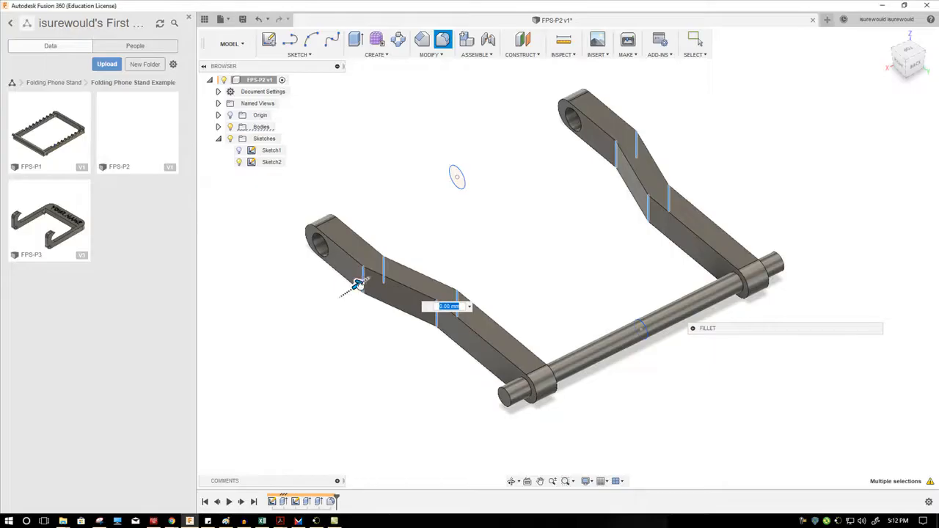
drag(360, 285, 364, 285)
drag(538, 424, 545, 427)
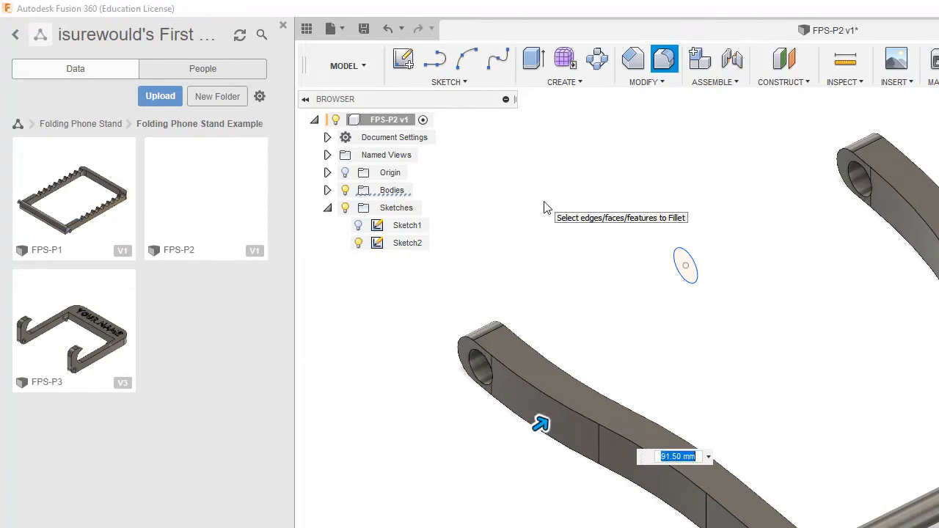
key(Return)
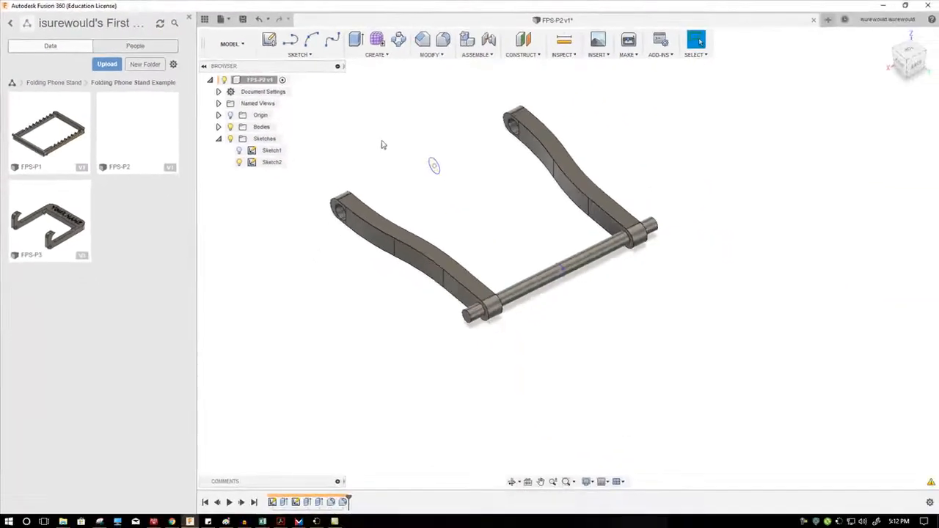
Save the FPS-P2 design as a new version with the description User Saved.
shift+middle_drag(427, 296, 530, 284)
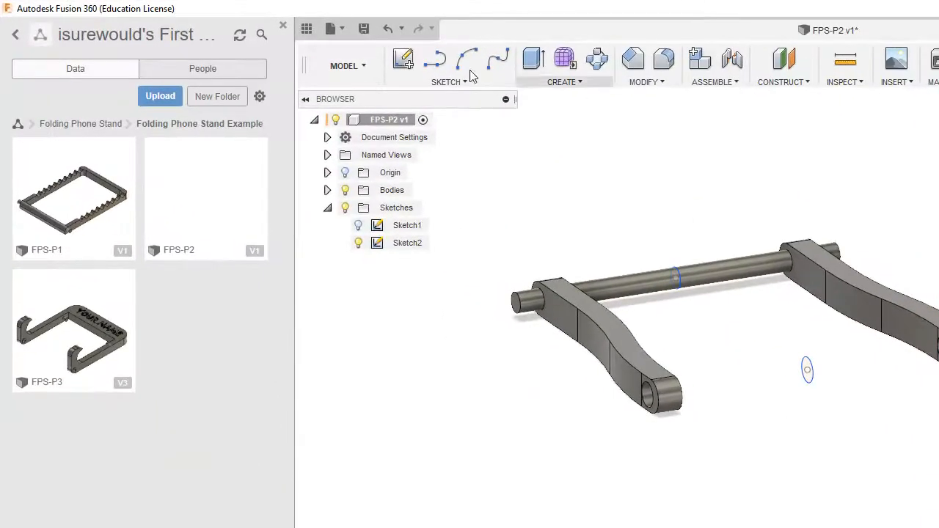
click(368, 33)
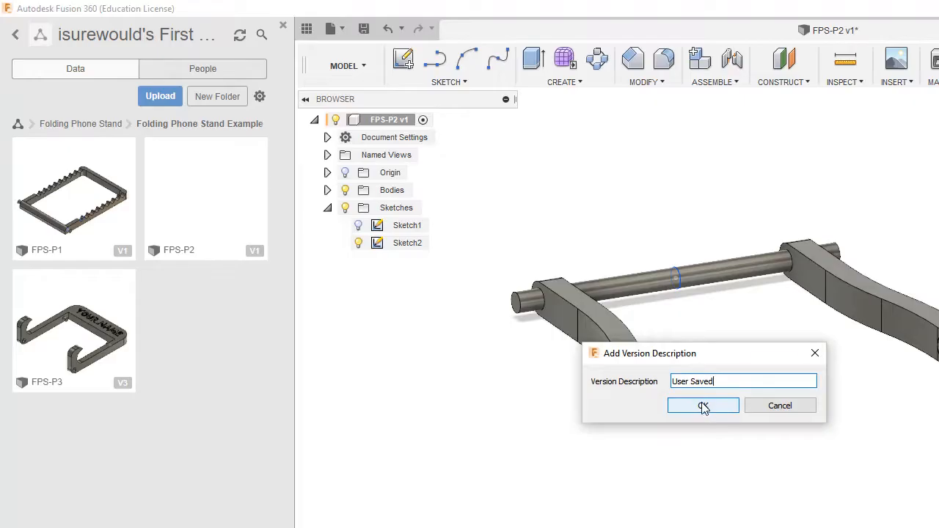
click(703, 406)
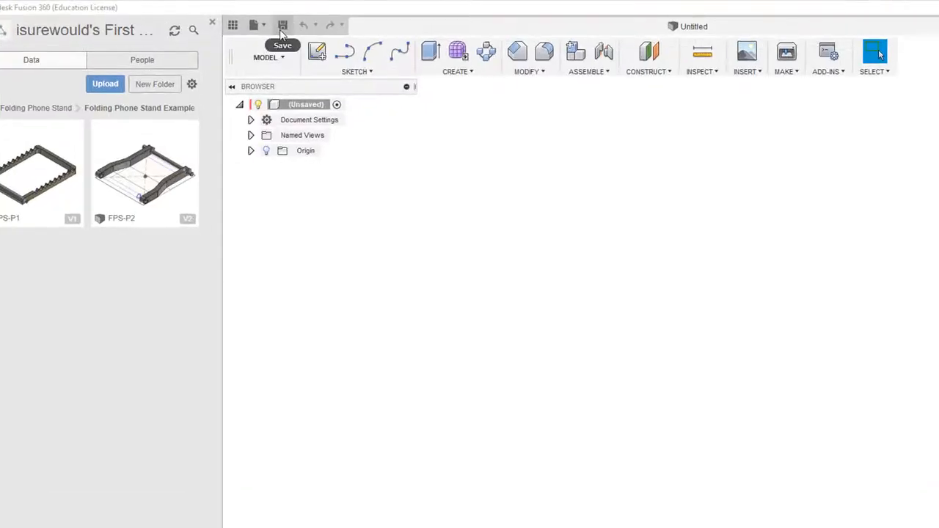
Save the new untitled design as FPS-P3 in the Folding Phone Stand Example folder.
click(282, 26)
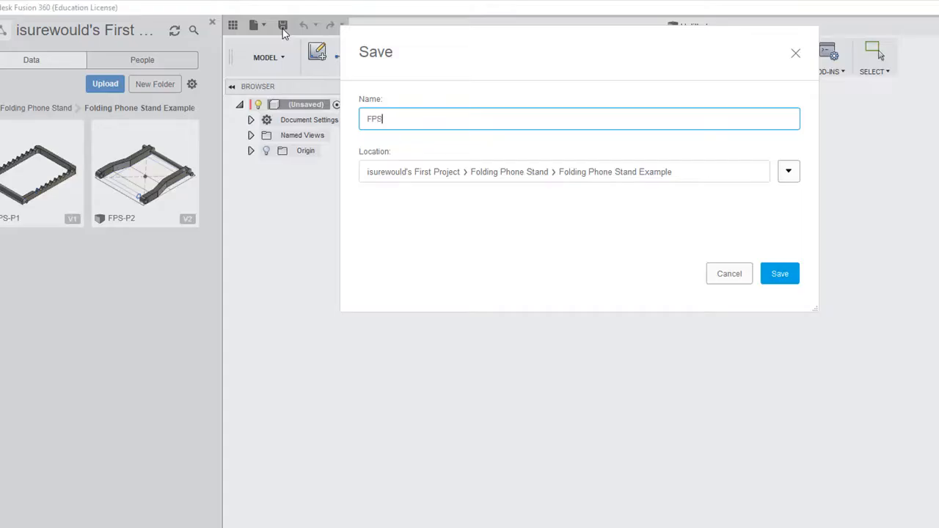
key(Return)
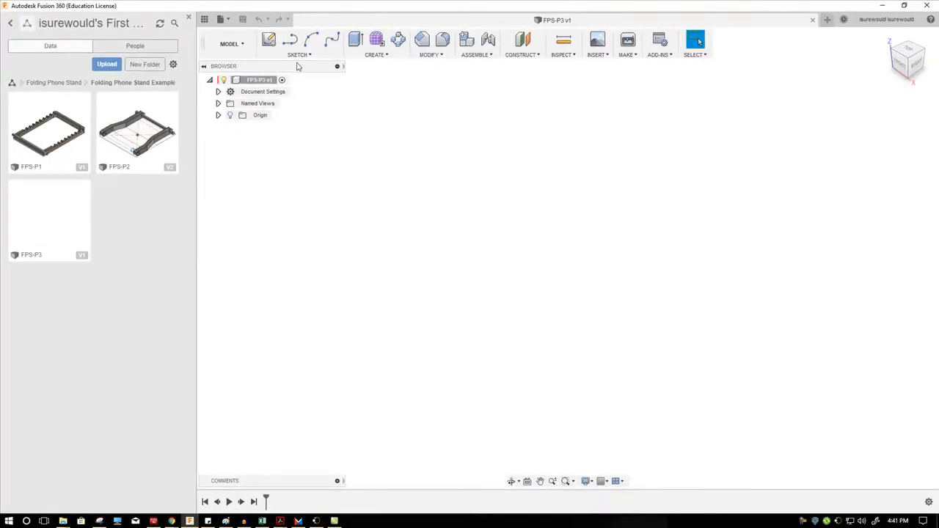
Sketch a center rectangle 95 mm wide and 90 mm high on the horizontal plane, centered on the origin.
click(298, 56)
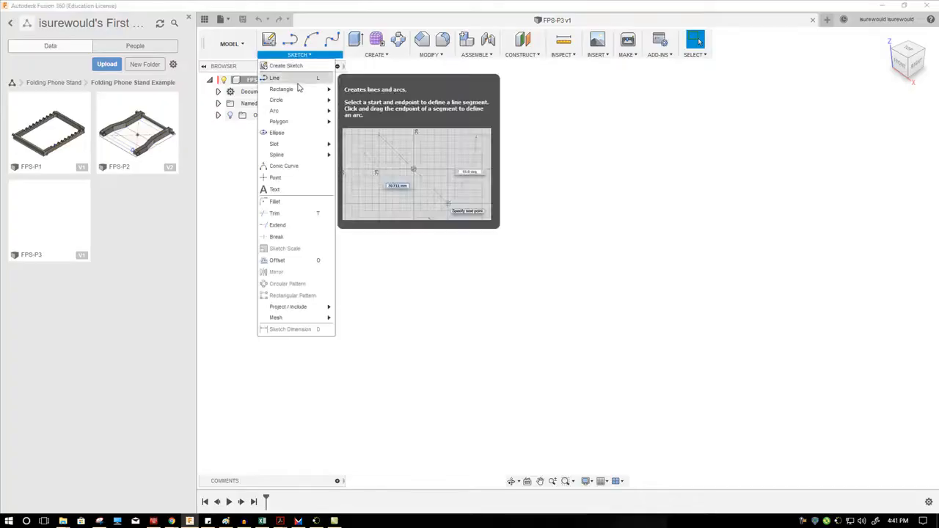
mouse_move(296, 90)
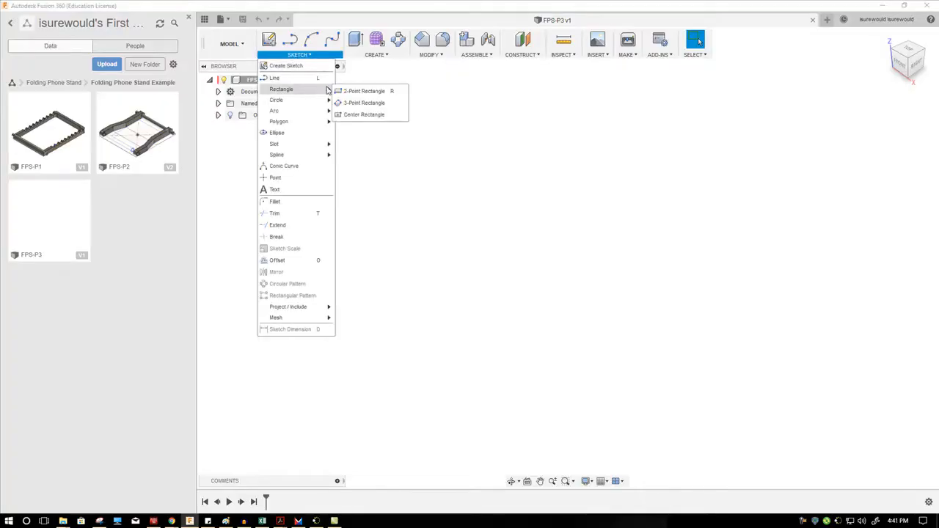
click(360, 115)
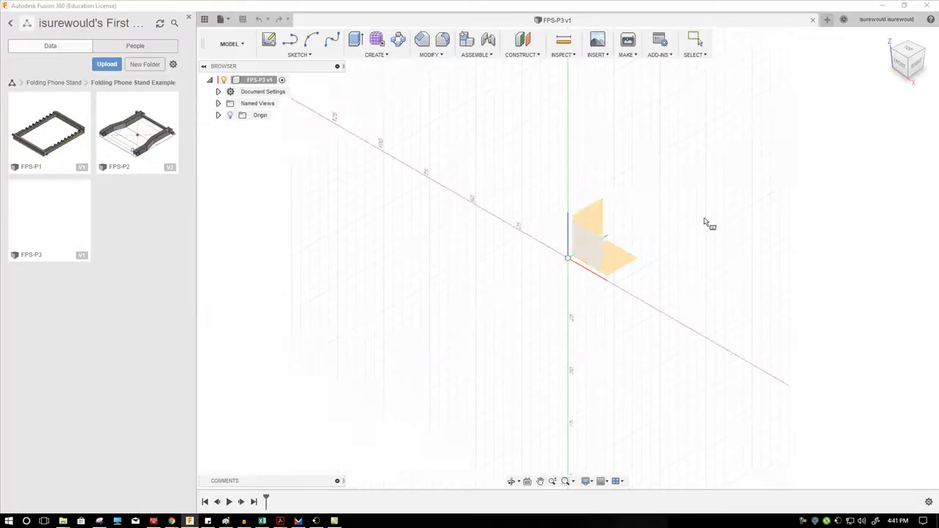
click(910, 49)
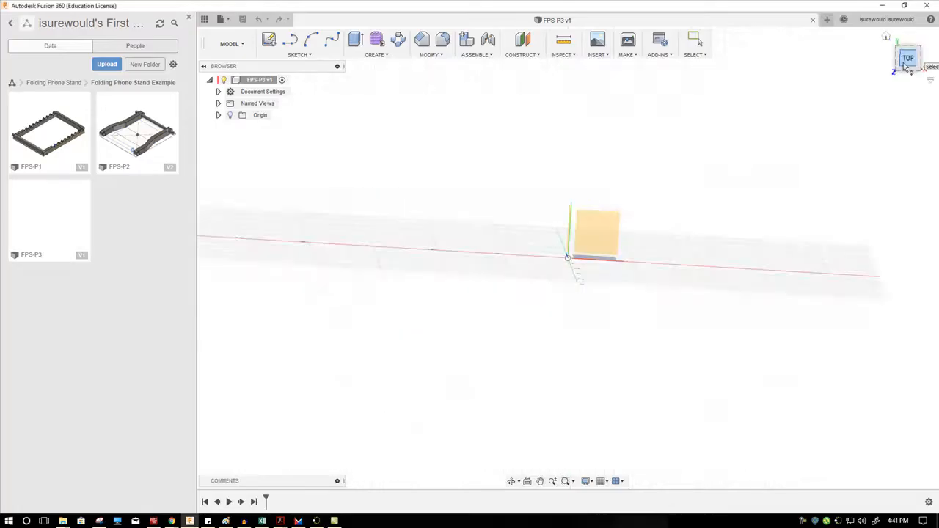
click(584, 251)
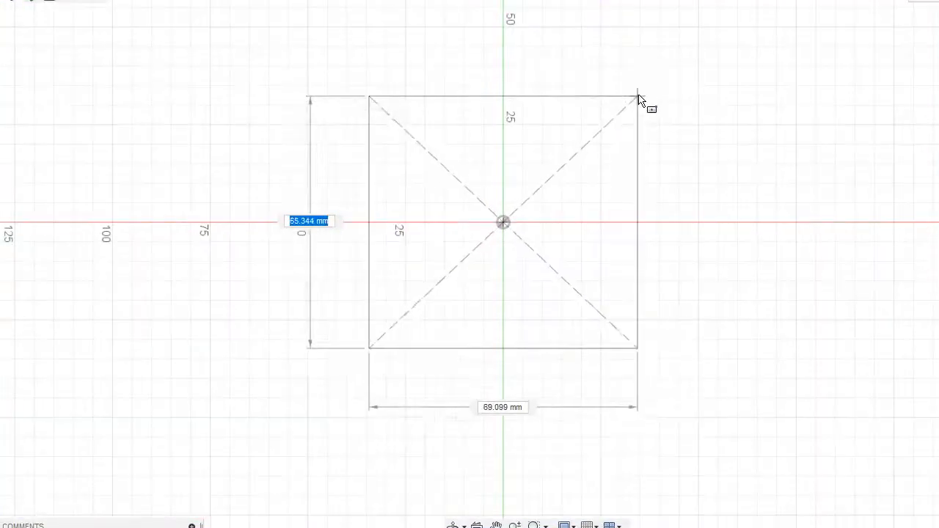
text(9)
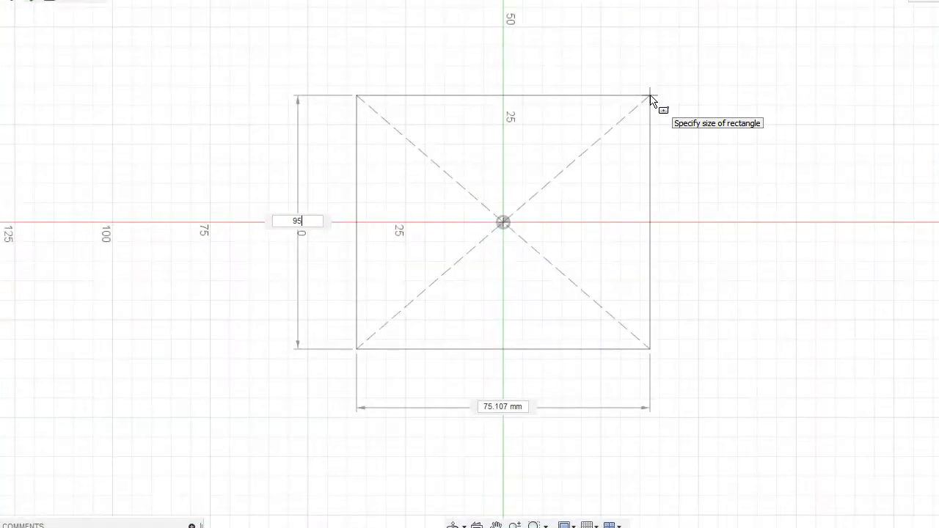
text(5)
key(Tab)
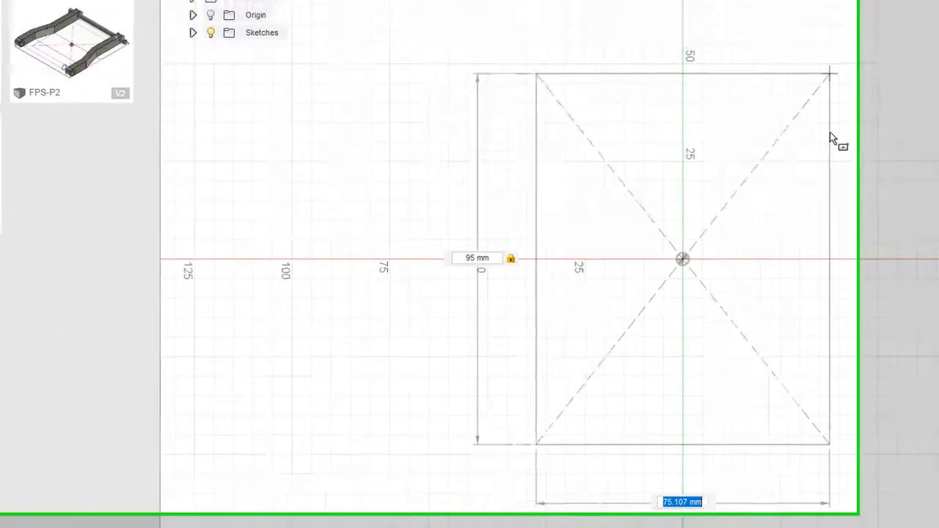
text(90)
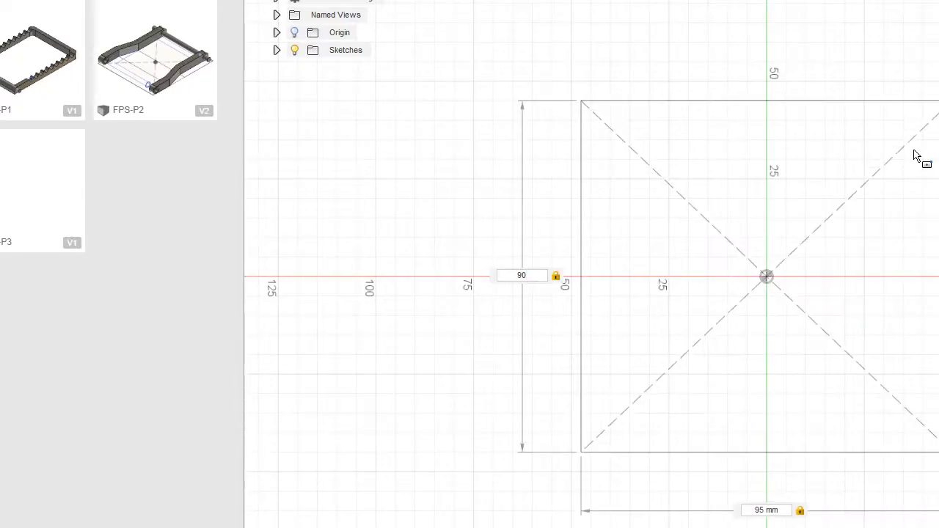
key(Return)
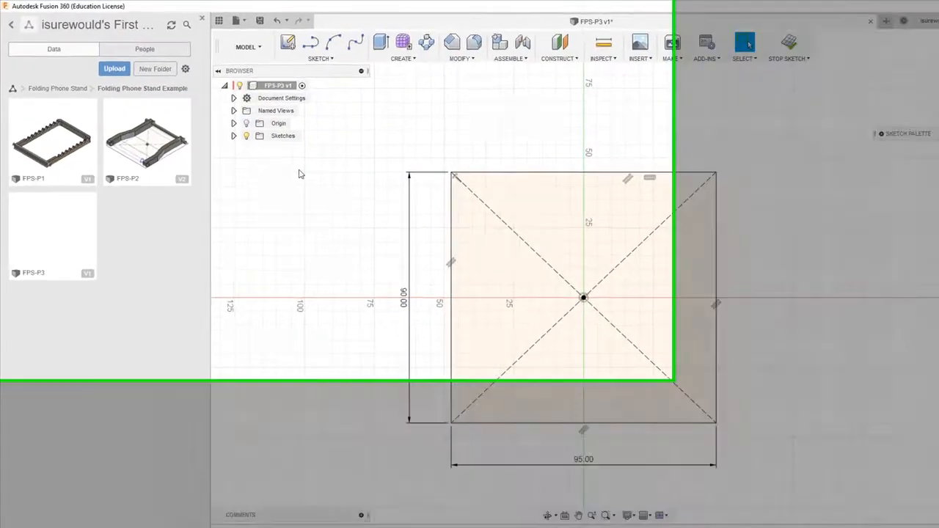
right_click(294, 150)
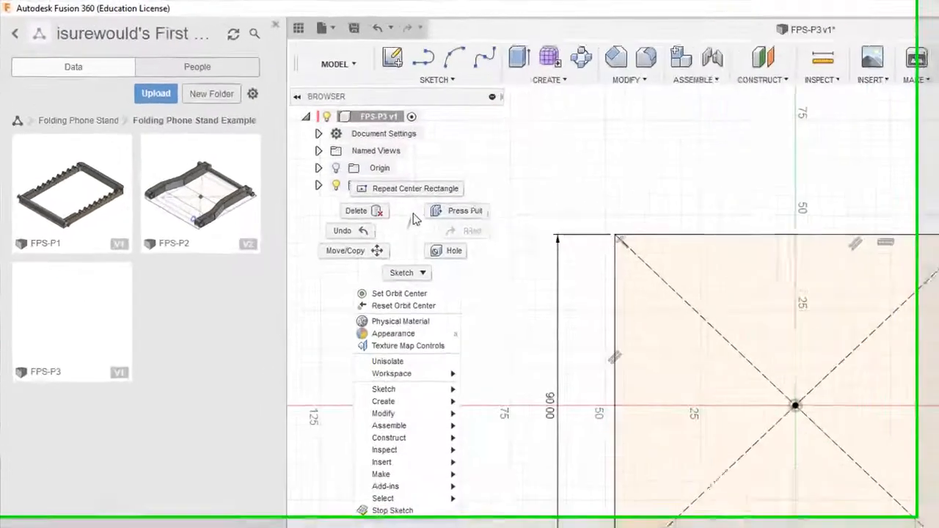
click(286, 133)
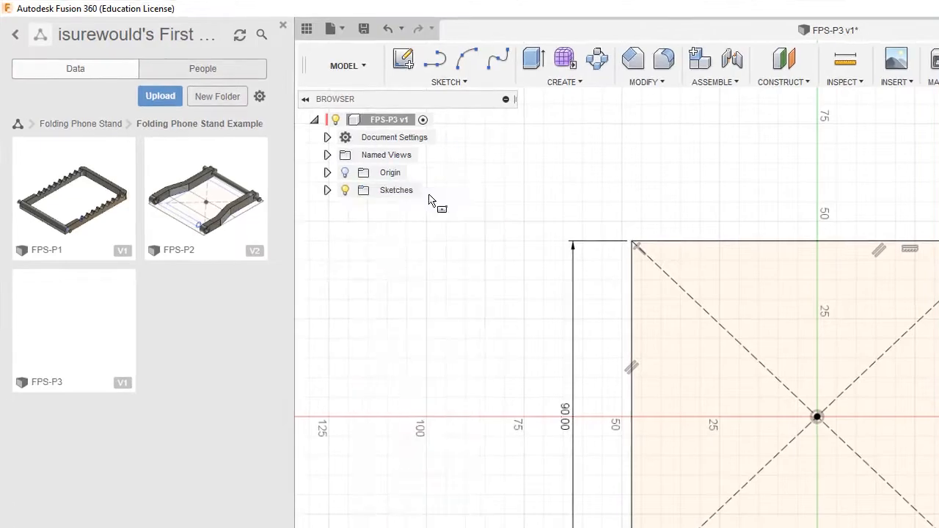
click(817, 417)
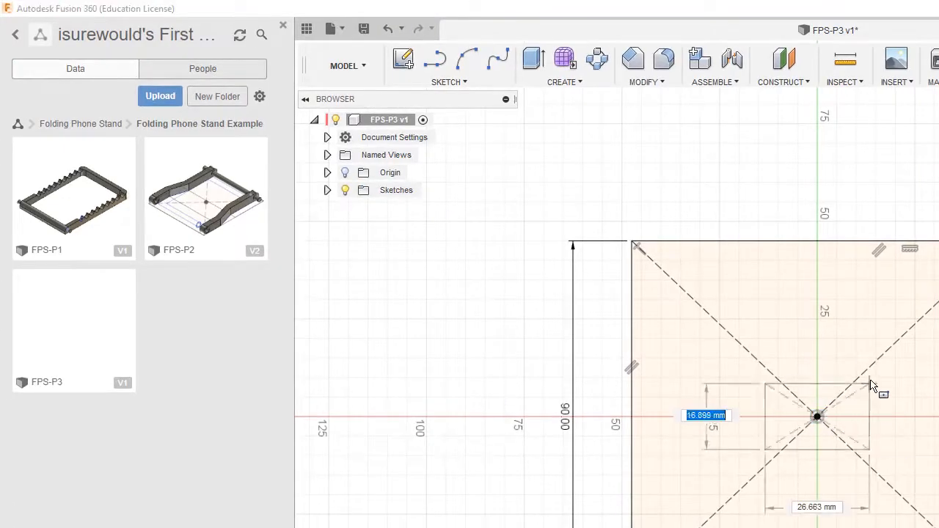
click(869, 369)
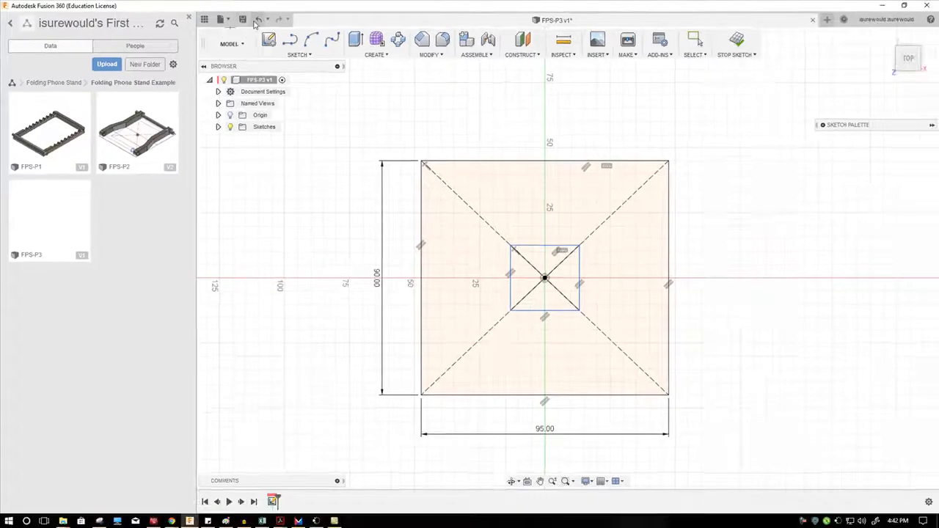
click(271, 20)
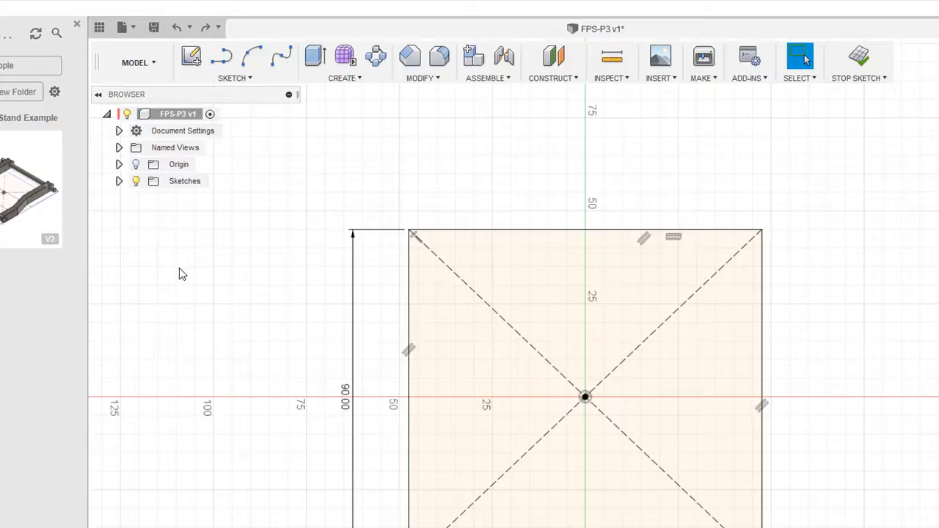
Offset the 95 by 90 mm rectangle 7 mm inward to outline the frame.
click(242, 78)
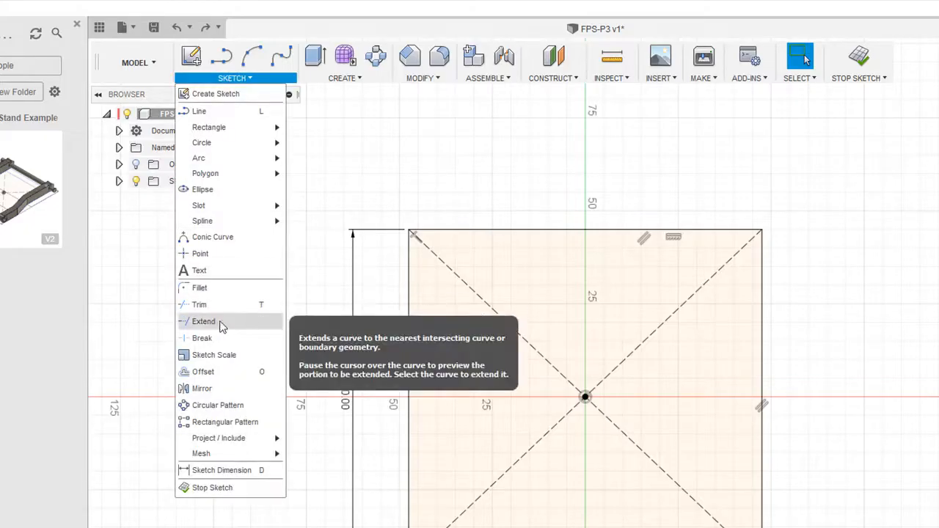
click(222, 373)
mouse_move(369, 148)
mouse_down()
mouse_move(297, 175)
mouse_move(203, 256)
mouse_up()
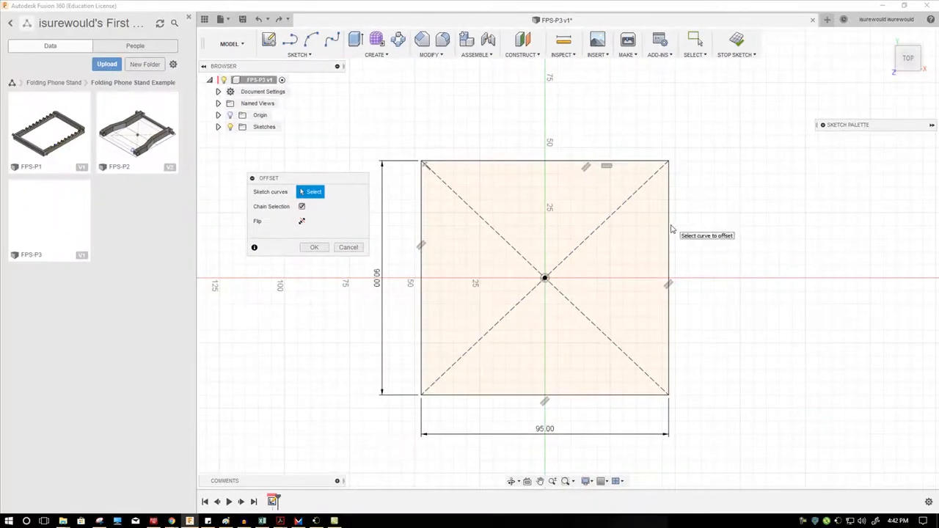
click(669, 228)
drag(671, 227, 651, 225)
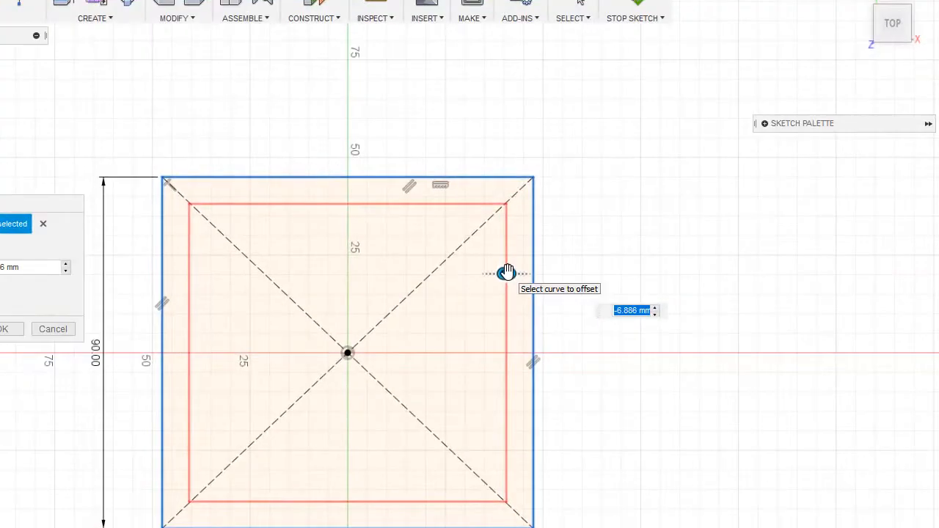
text(-7)
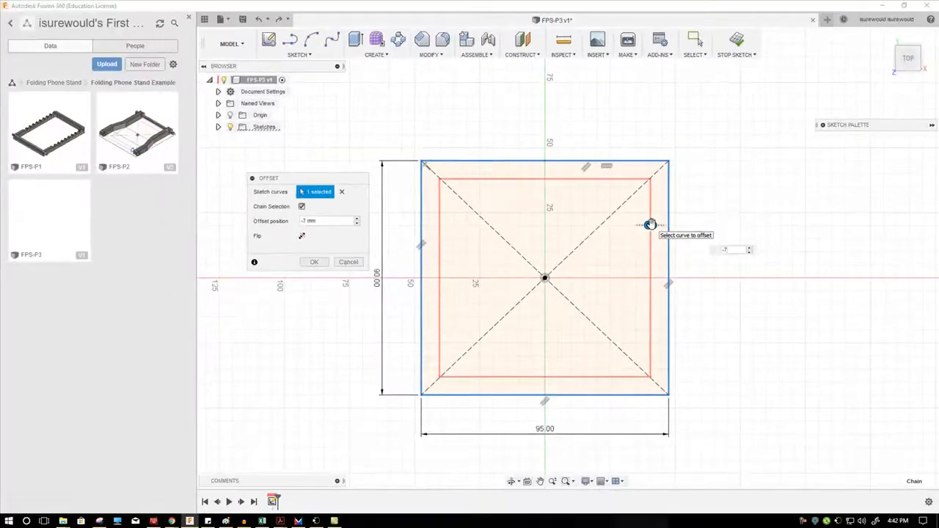
key(Return)
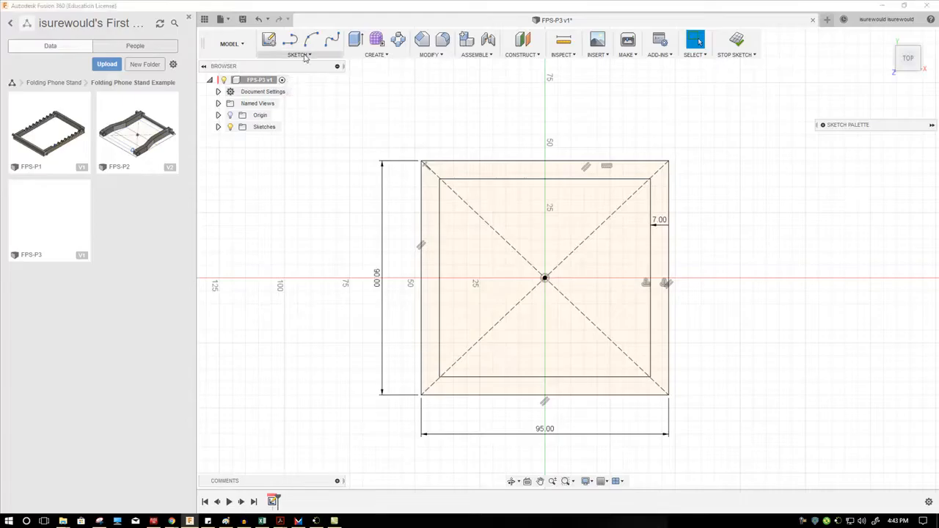
Extend the two vertical lines of the inner rectangle down to the outer rectangle's lower edge.
click(301, 55)
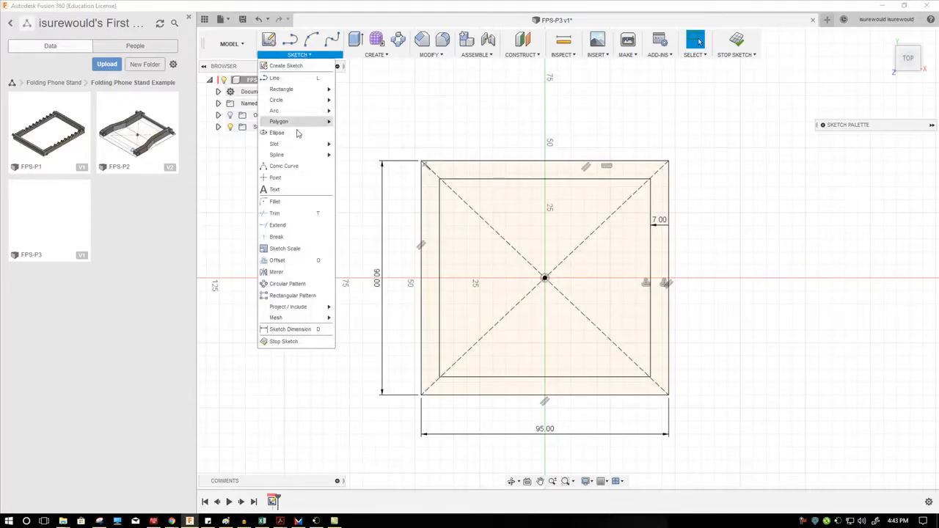
click(286, 228)
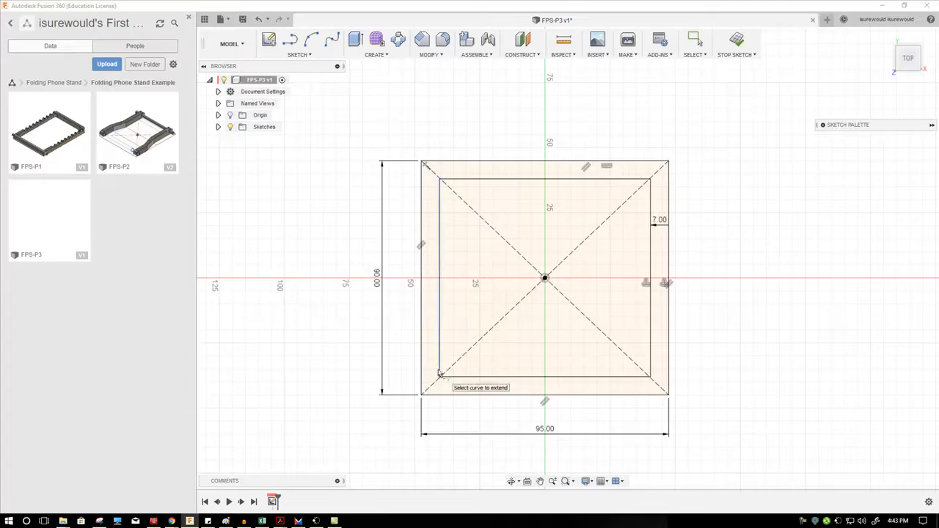
scroll(438, 392, up, 5)
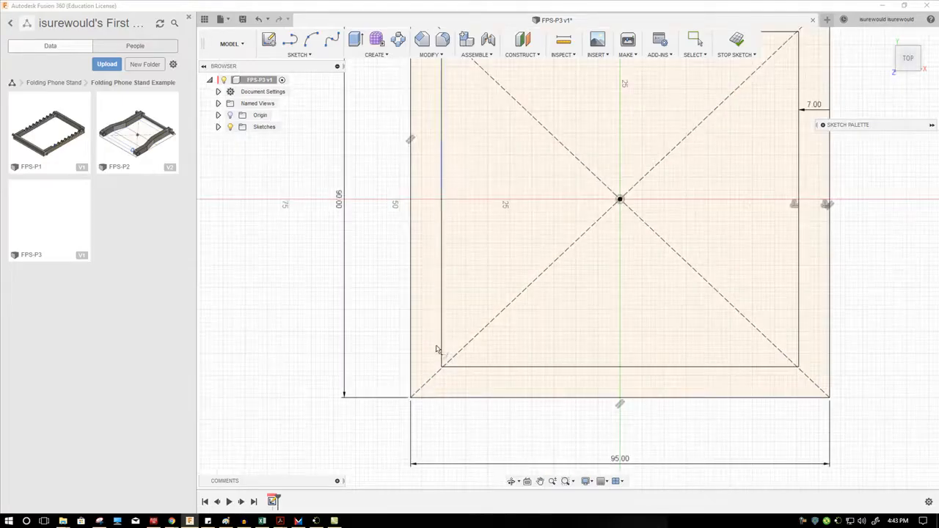
click(442, 364)
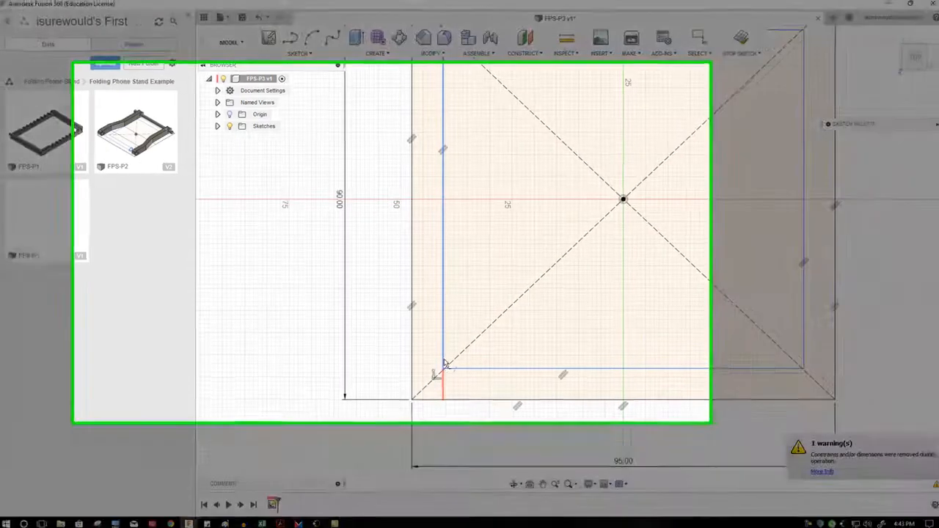
scroll(481, 491, down, 4)
scroll(894, 501, up, 4)
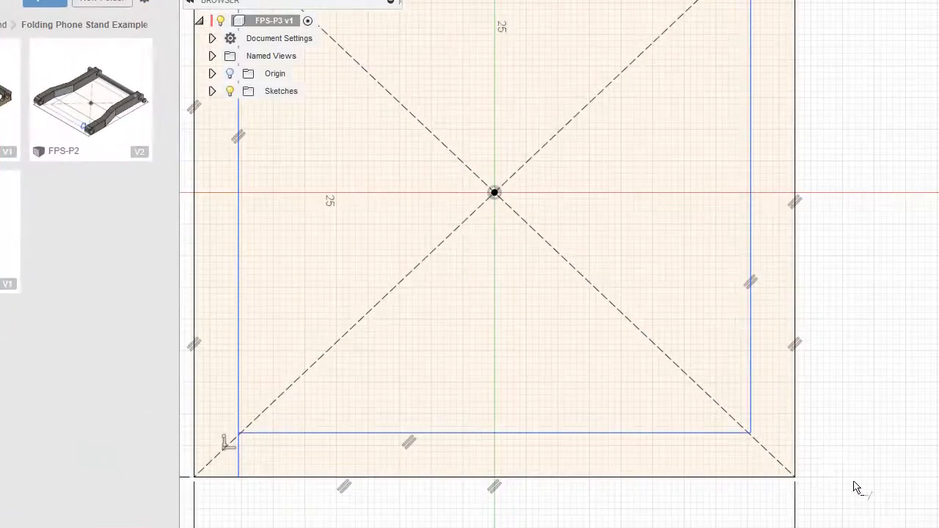
click(754, 424)
click(752, 424)
scroll(657, 500, down, 4)
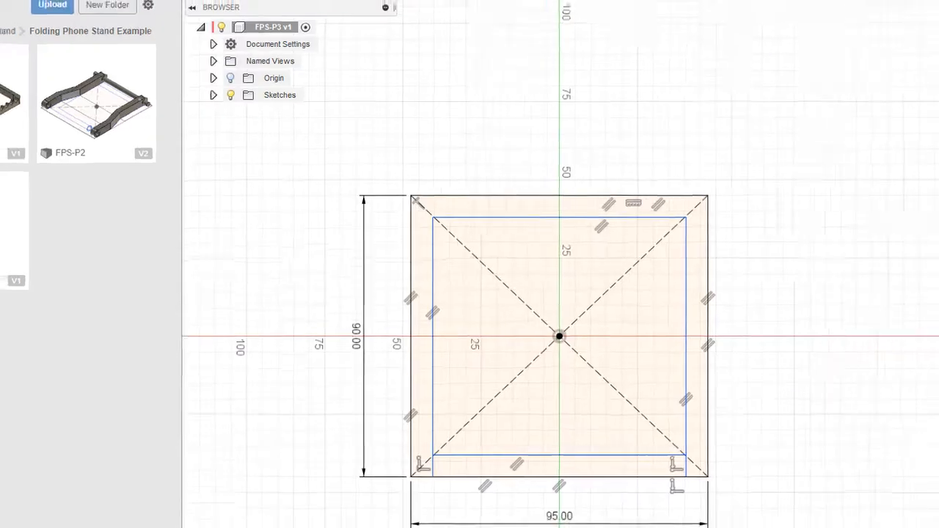
Save the FPS-P3 design as a new version with the description User Saved.
key(ctrl+s)
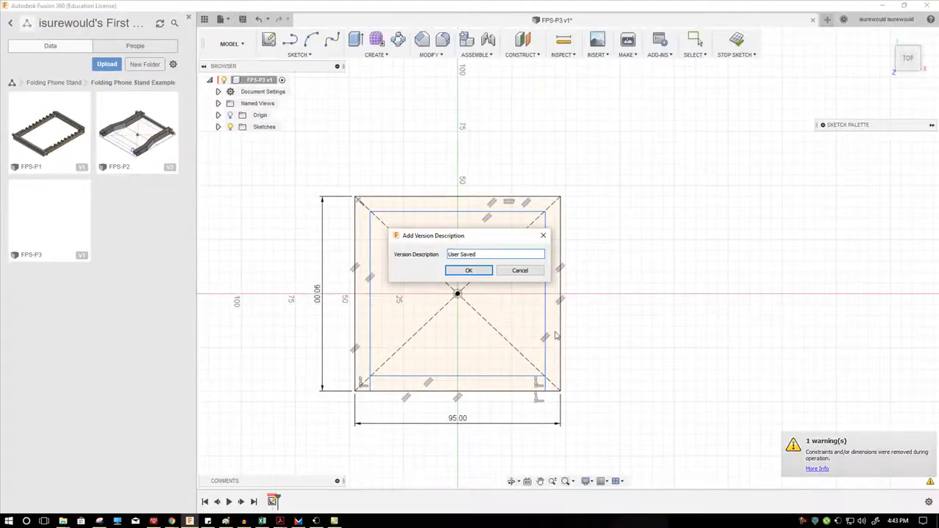
click(469, 271)
Extrude the U-shaped frame profile 10 mm upward as a new body.
shift+middle_drag(619, 406, 598, 371)
click(887, 38)
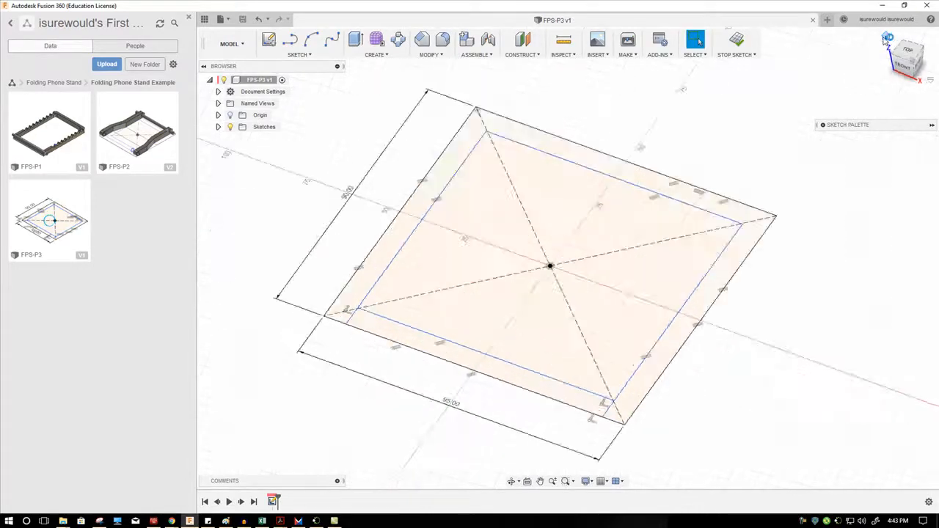
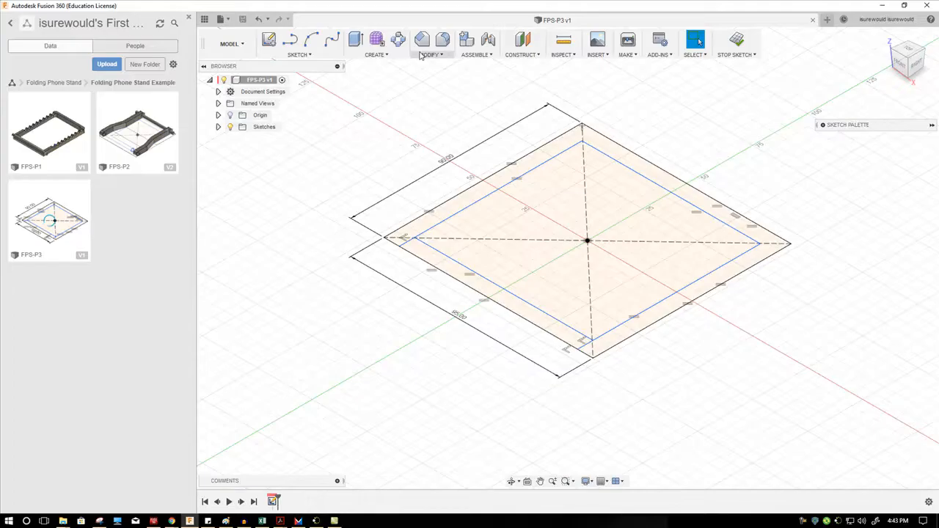
click(355, 39)
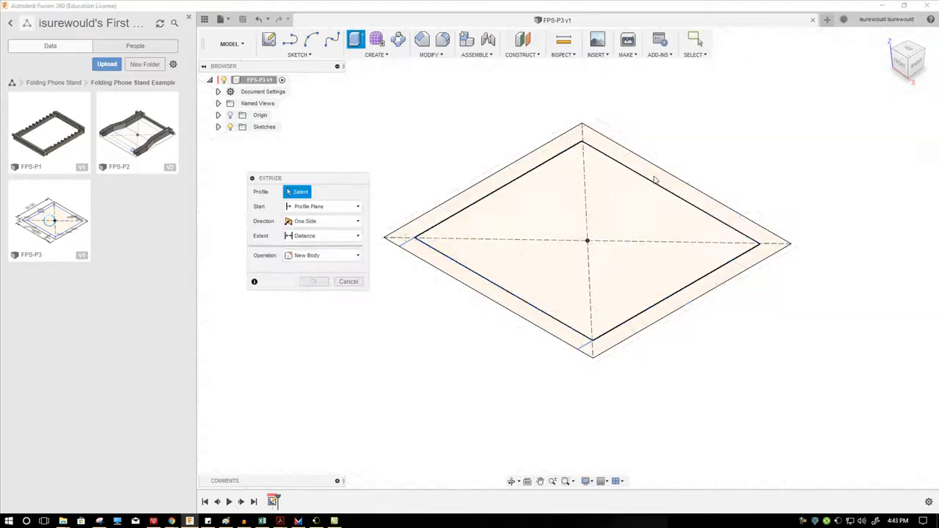
click(653, 179)
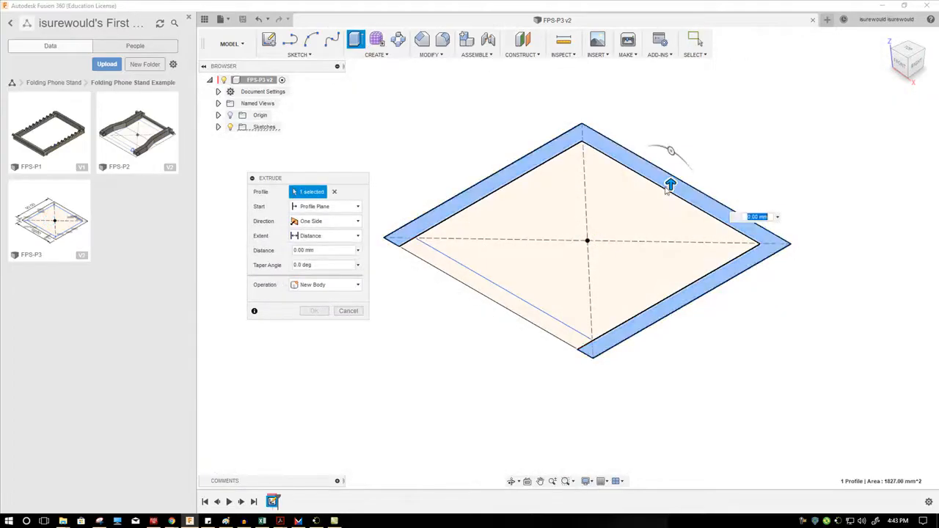
drag(671, 184, 667, 160)
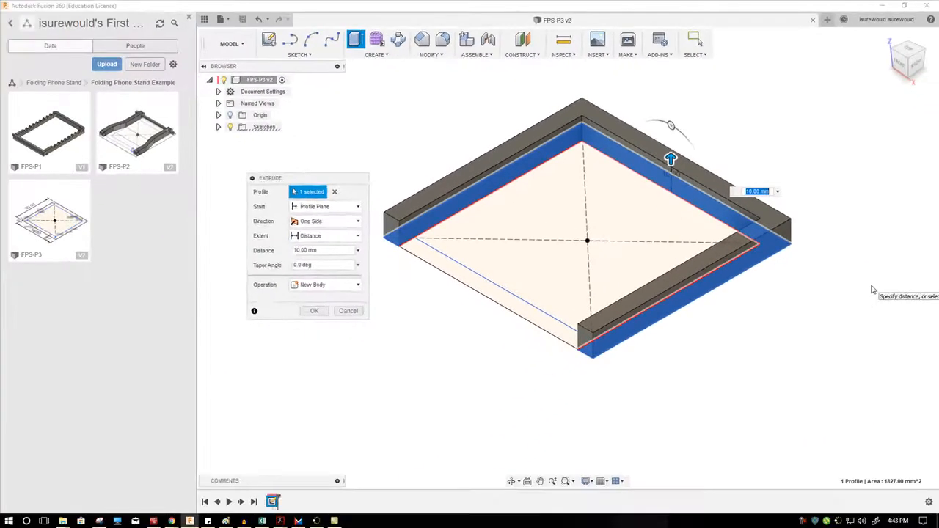
key(Return)
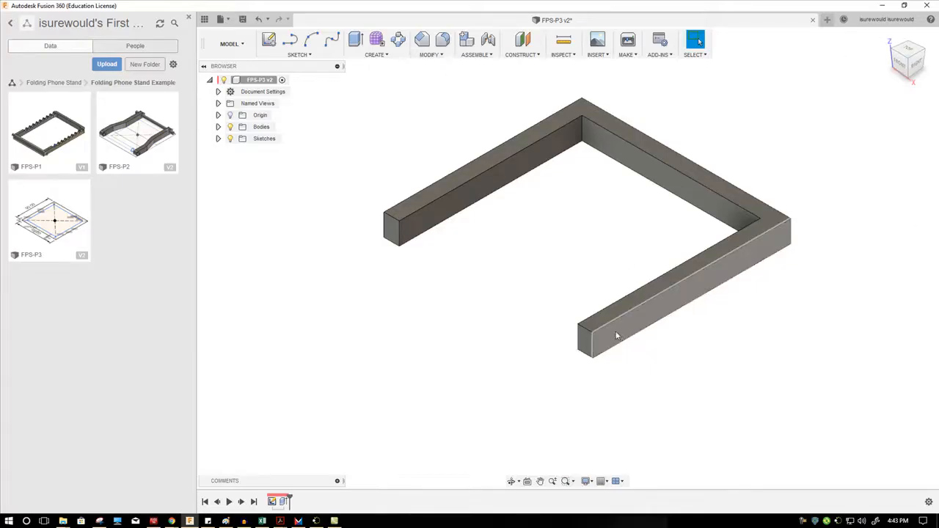
Sketch a 2-point rectangle 20 mm wide and 25 mm high on the right arm's outer face, rising from the upper corner of its open end.
click(297, 56)
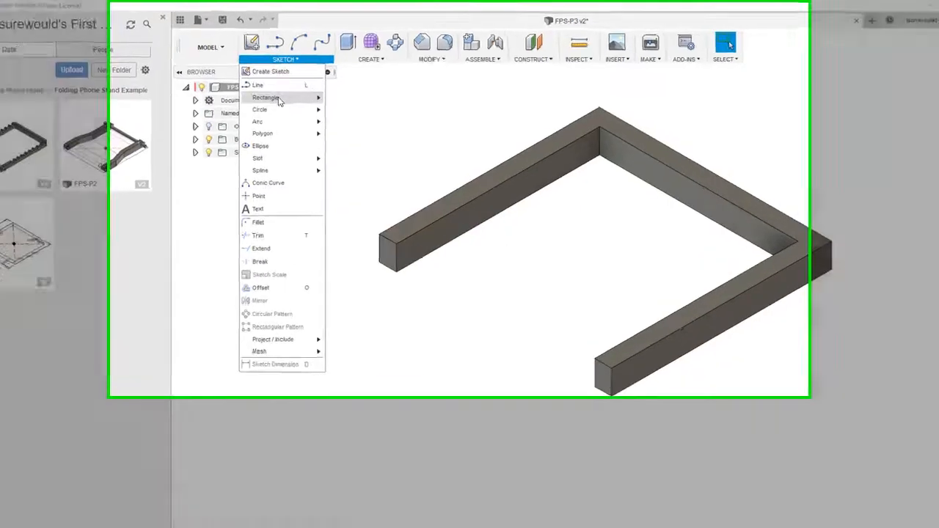
mouse_move(313, 93)
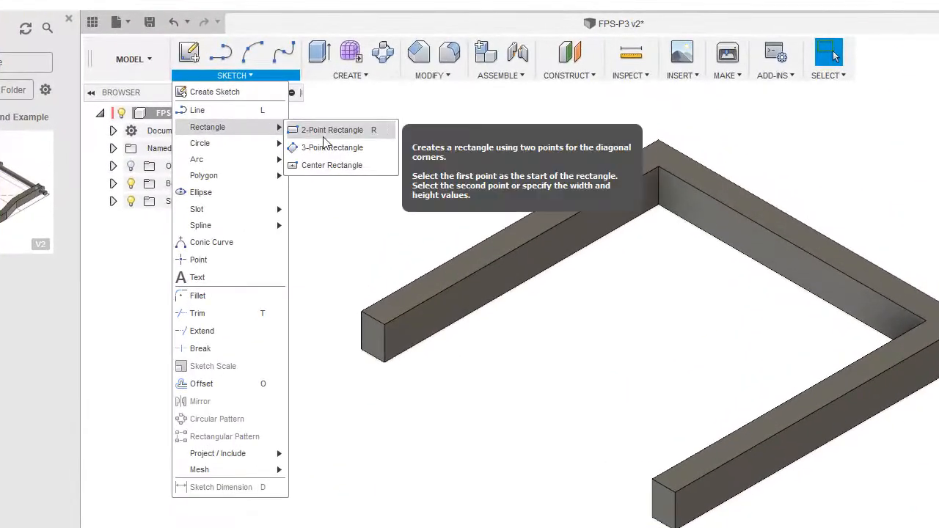
click(363, 129)
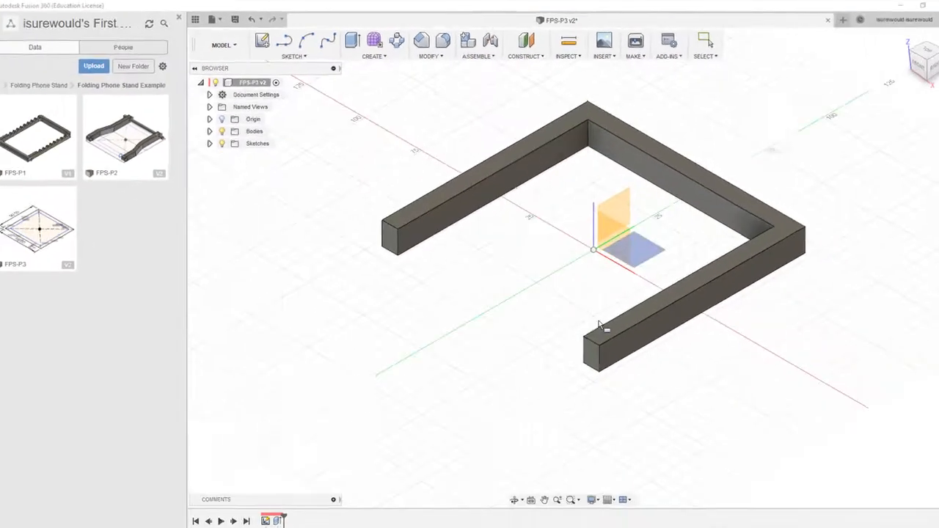
click(609, 335)
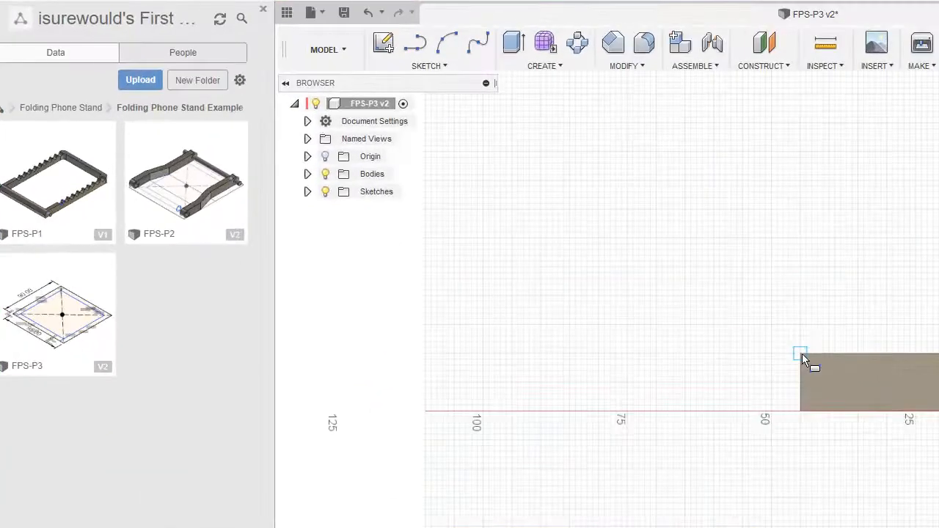
click(547, 249)
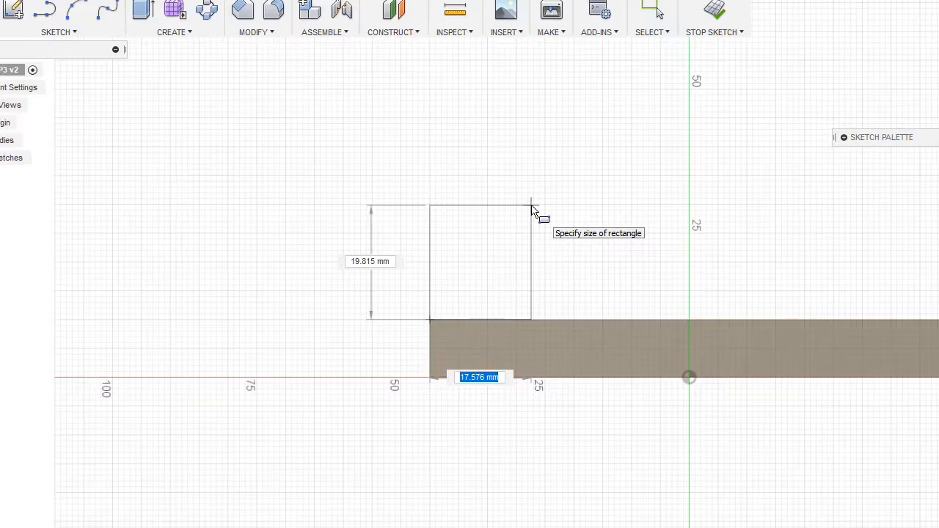
text(20)
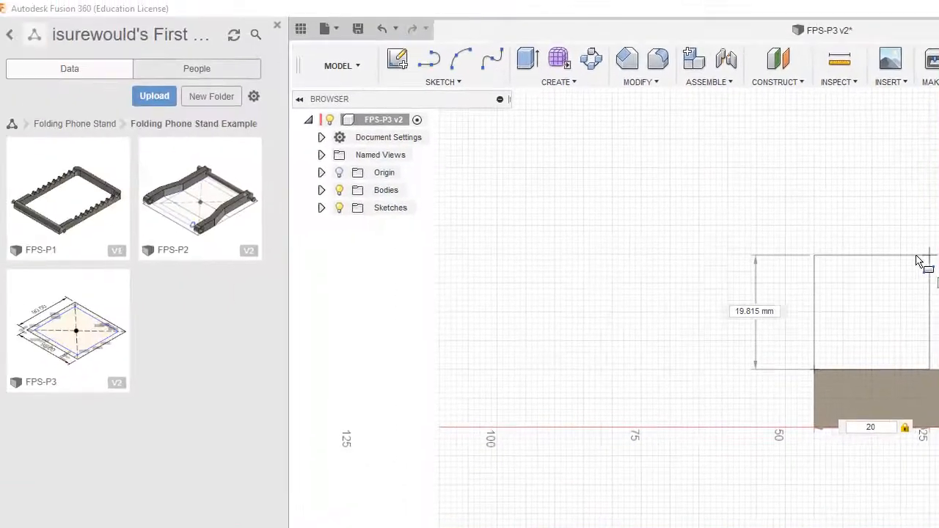
key(Tab)
text(25)
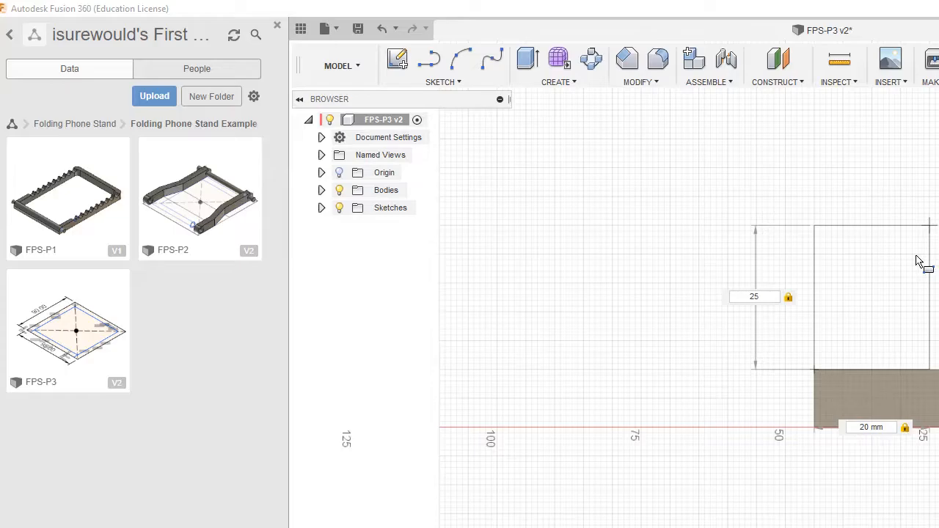
key(Return)
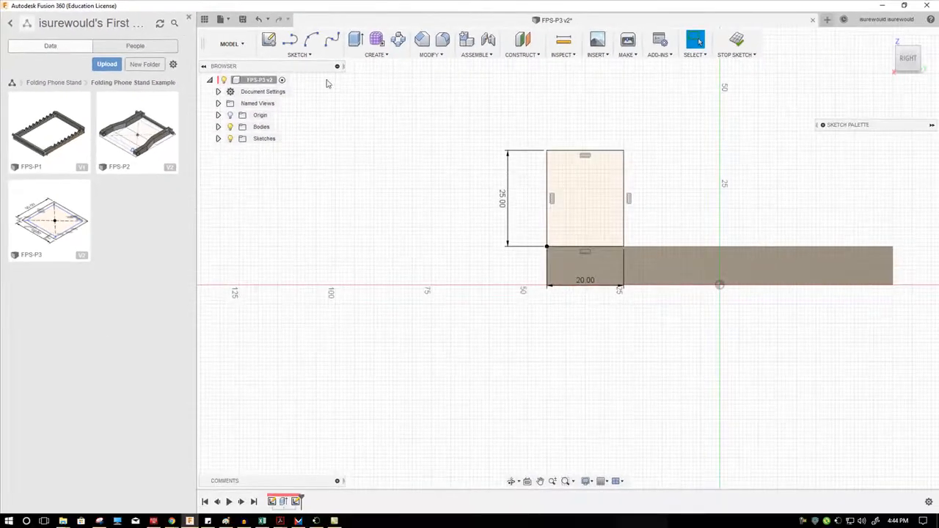
Sketch a 20 mm 2-point circle from the rectangle's lower inner corner up along its inner vertical edge.
click(309, 56)
mouse_move(307, 102)
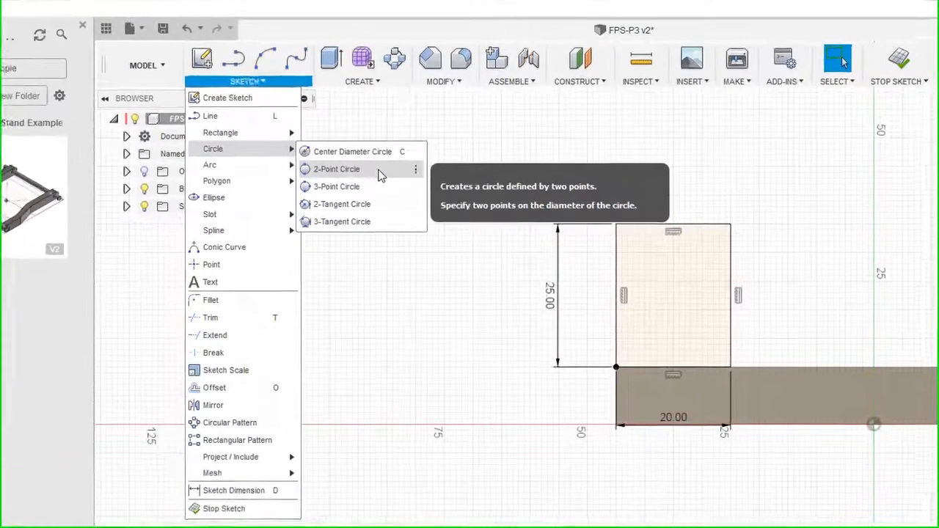
click(386, 140)
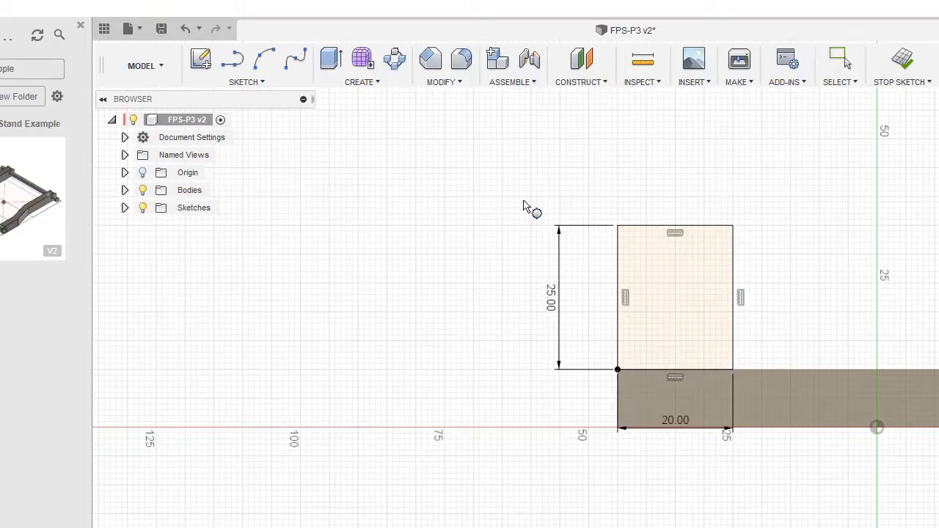
click(734, 370)
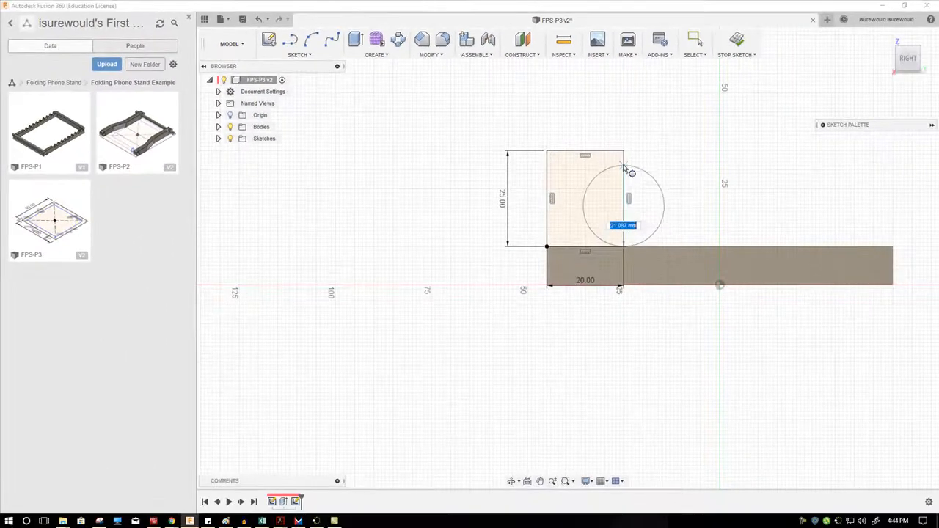
key(Tab)
click(625, 169)
key(Escape)
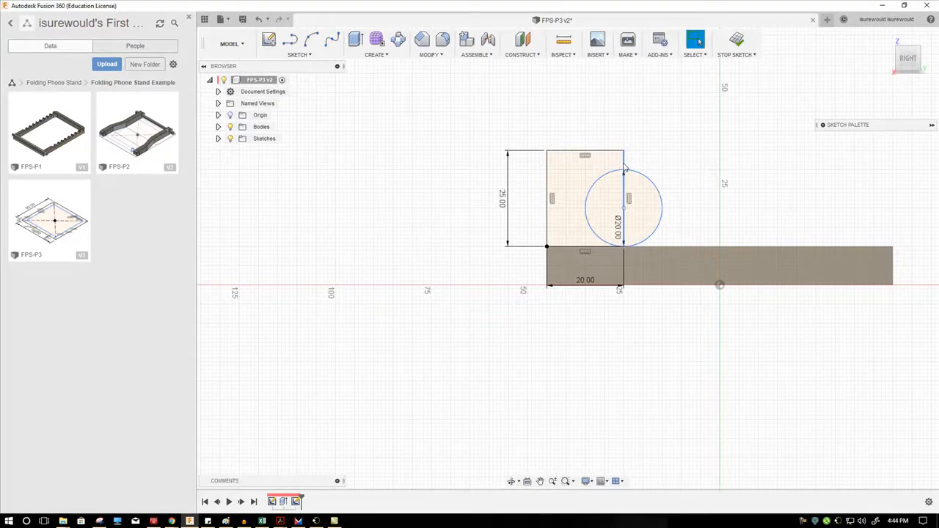
Extrude the part of the rectangle outside the circle by -7 mm and join it to the frame arm.
shift+middle_drag(433, 210, 472, 230)
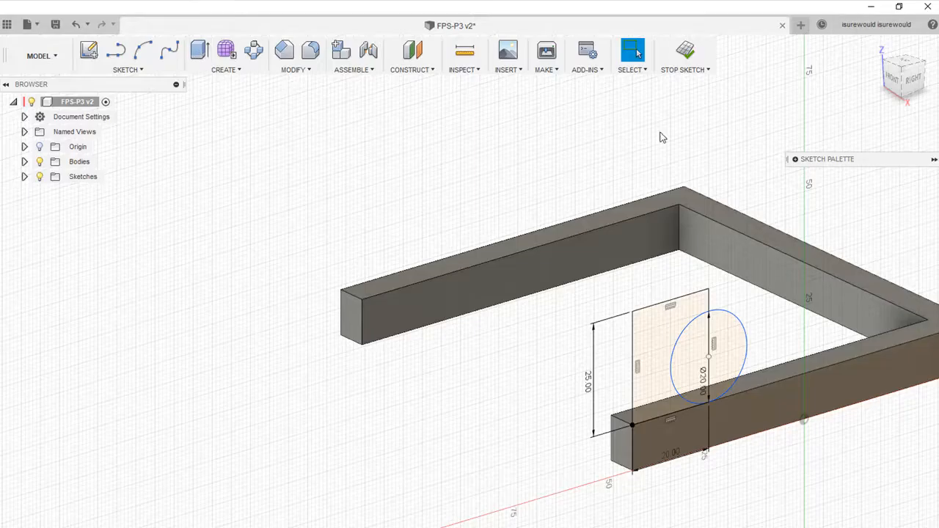
scroll(430, 403, down, 4)
scroll(841, 333, up, 4)
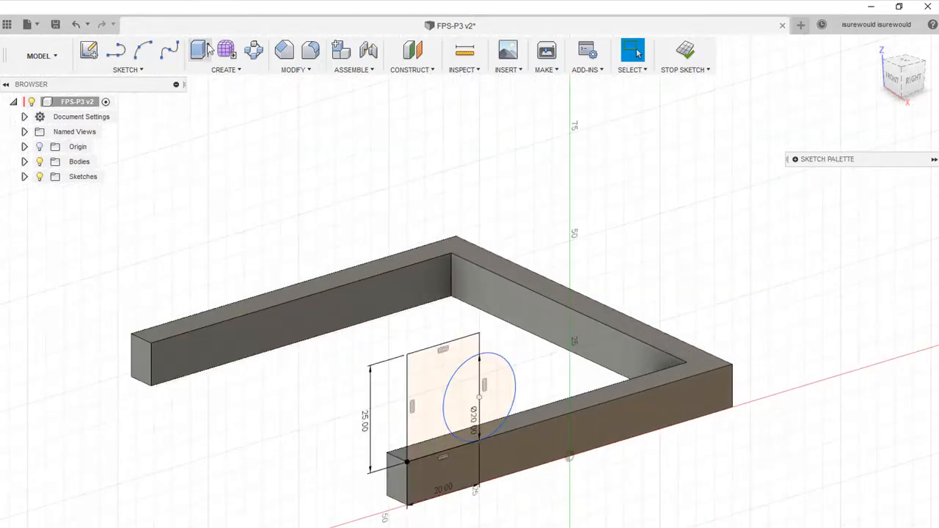
click(200, 50)
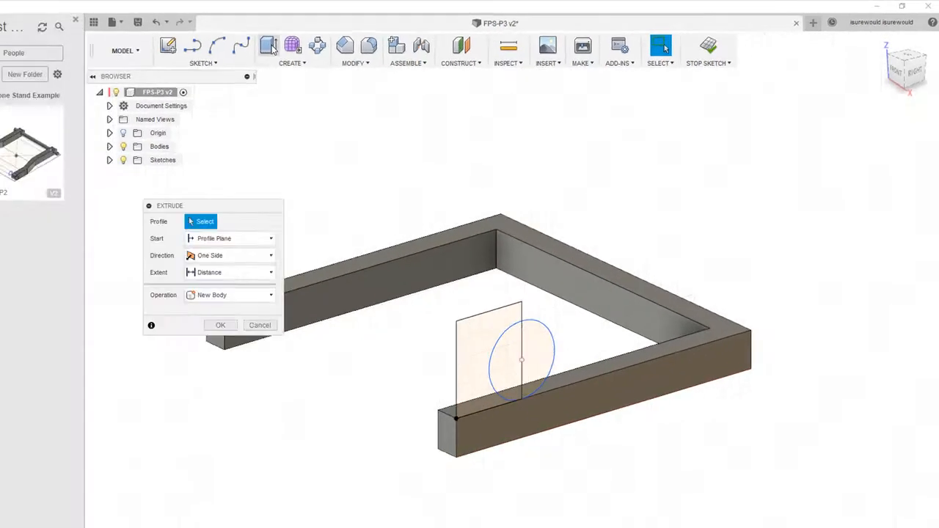
click(529, 302)
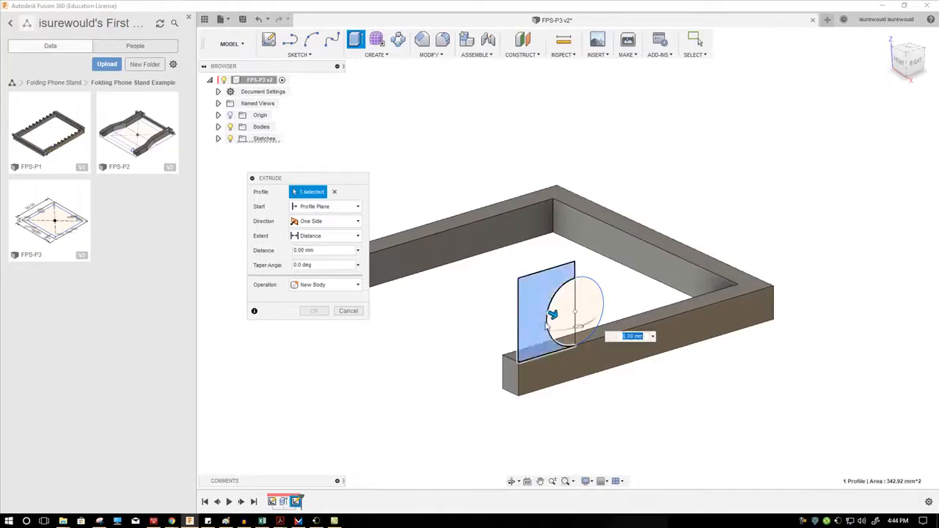
drag(551, 315, 535, 308)
scroll(459, 387, up, 3)
shift+middle_drag(486, 368, 498, 365)
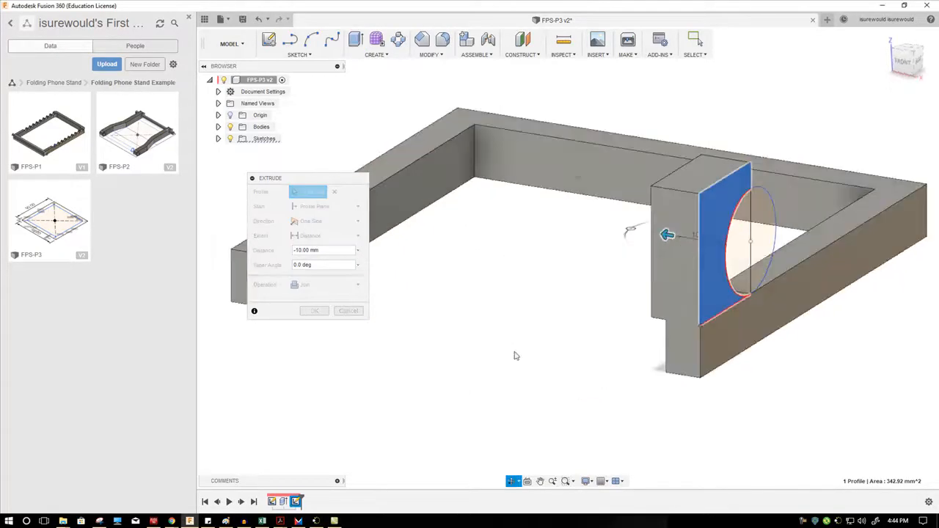
drag(665, 236, 682, 237)
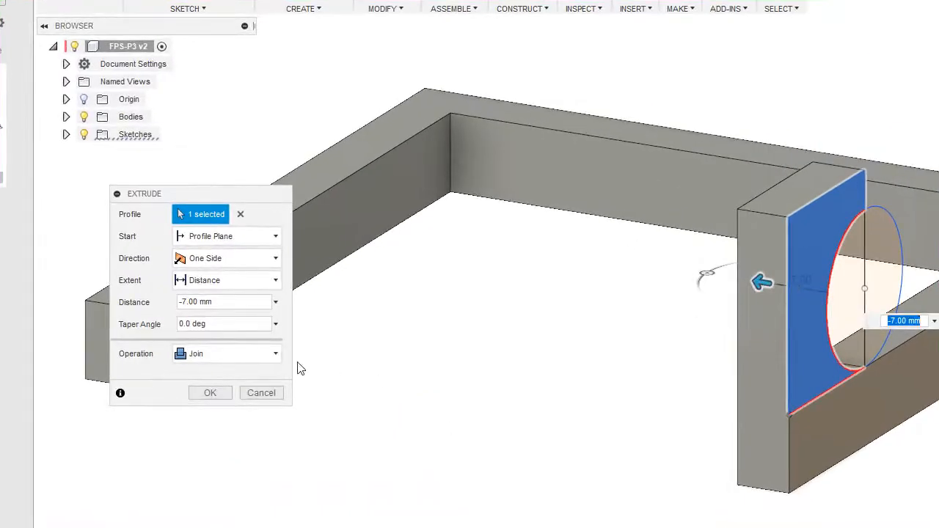
click(213, 393)
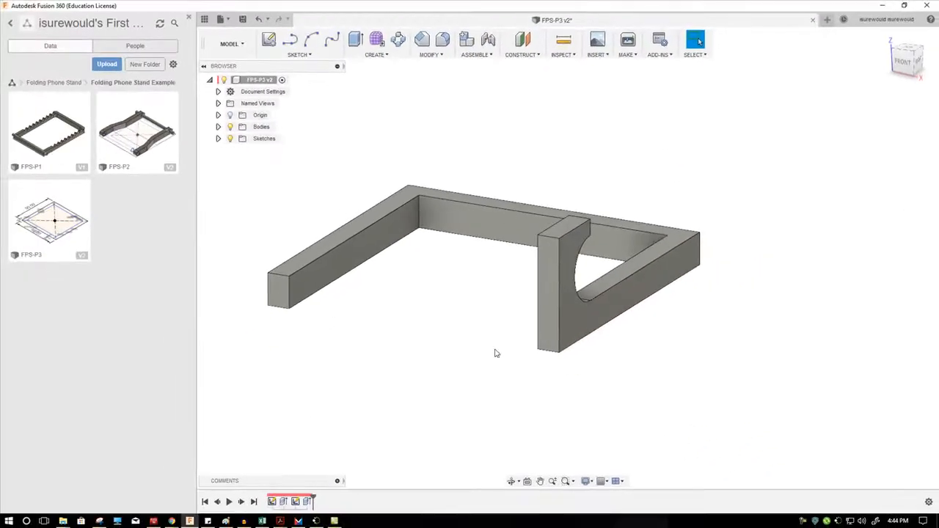
Sketch a 5 mm 2-point circle on the hooked arm's inner face, near the closed corner of the frame.
mouse_move(650, 356)
shift+middle_down()
mouse_move(631, 350)
mouse_move(635, 359)
shift+middle_up()
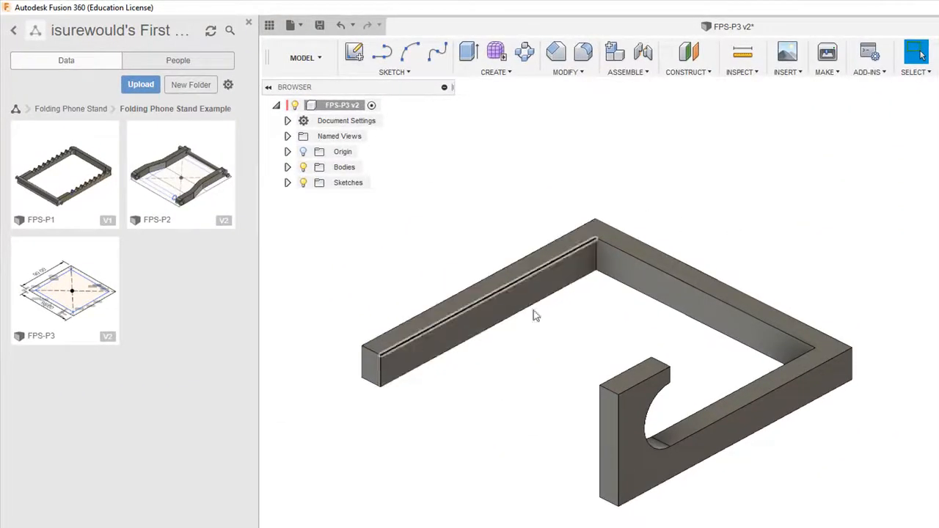
shift+middle_drag(516, 373, 648, 340)
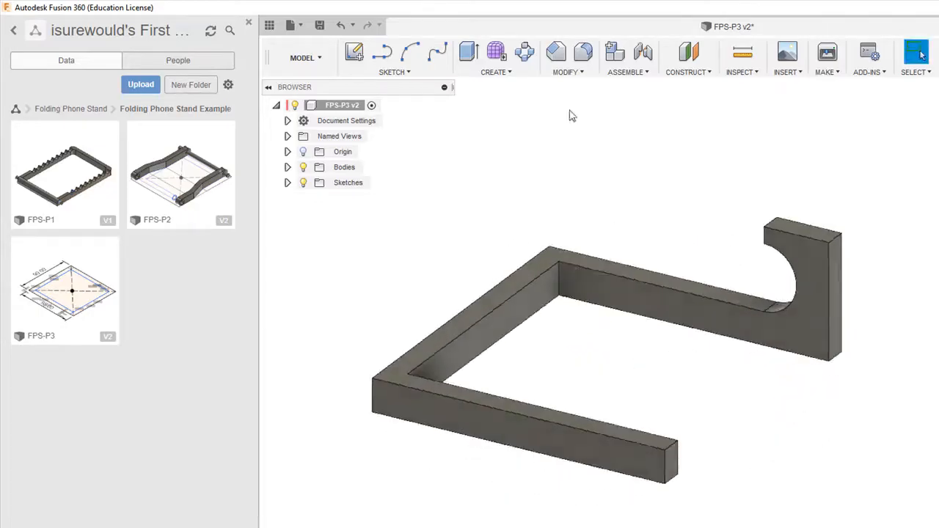
click(402, 74)
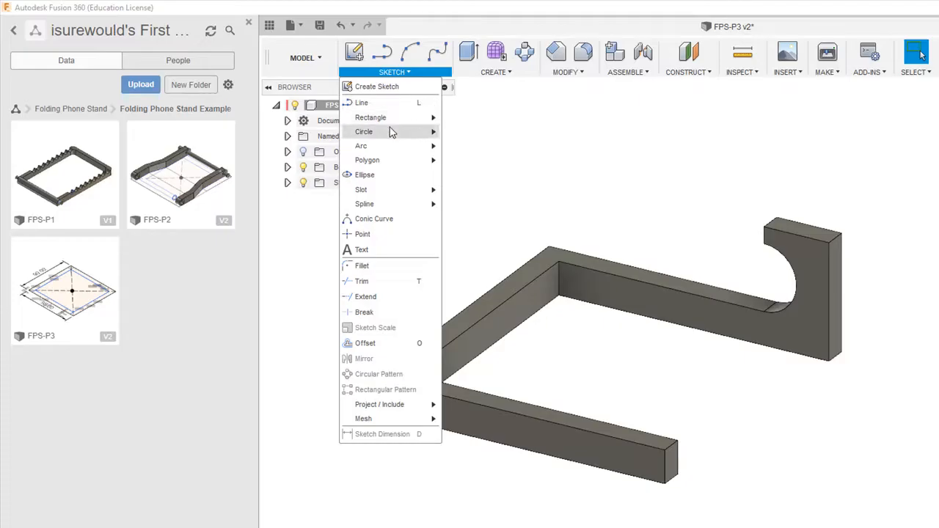
mouse_move(390, 128)
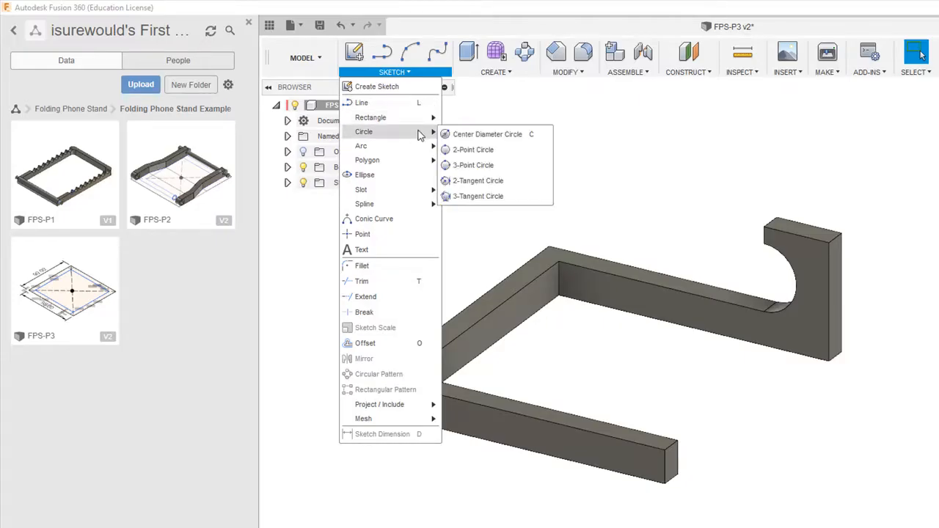
click(466, 150)
click(495, 240)
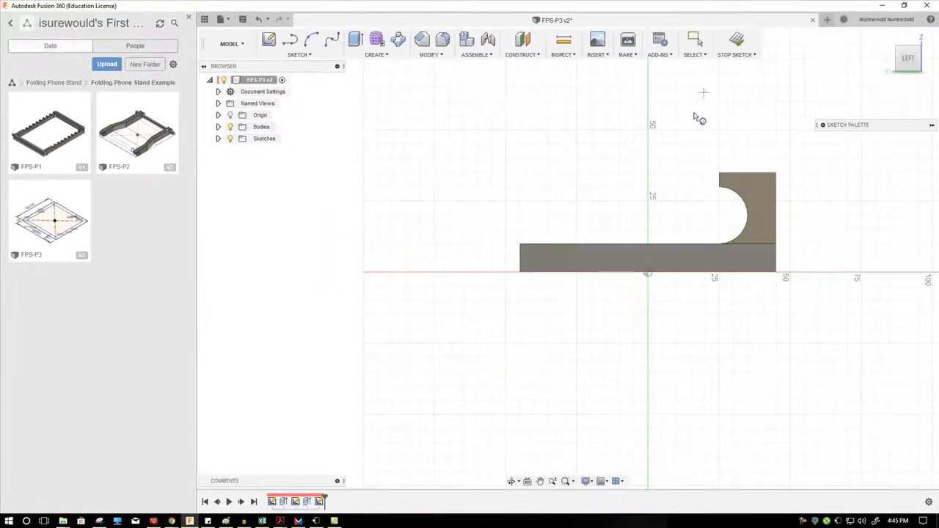
shift+middle_drag(640, 153, 629, 175)
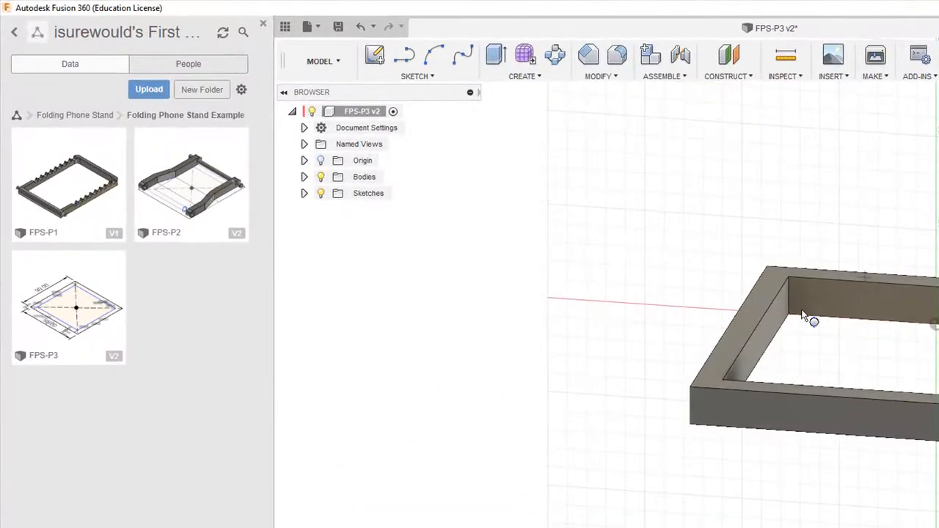
scroll(807, 304, up, 2)
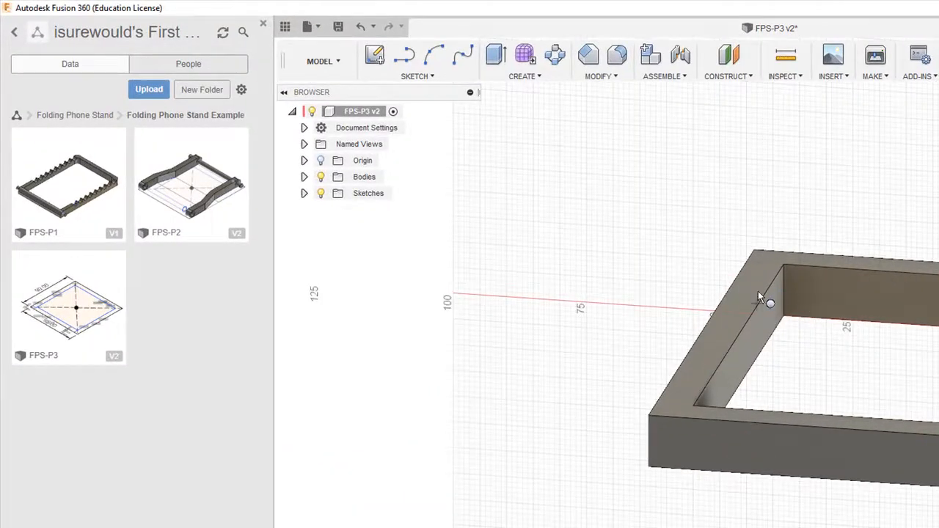
click(820, 293)
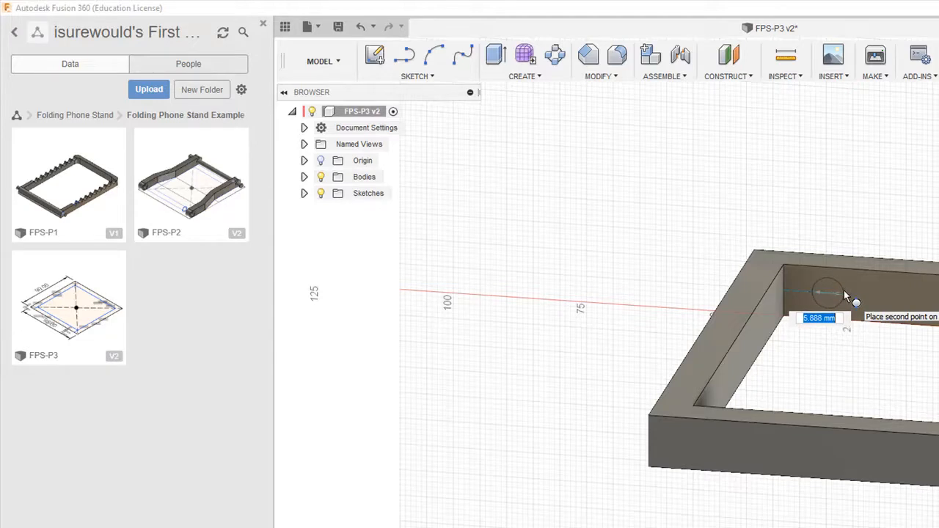
text(5)
key(Return)
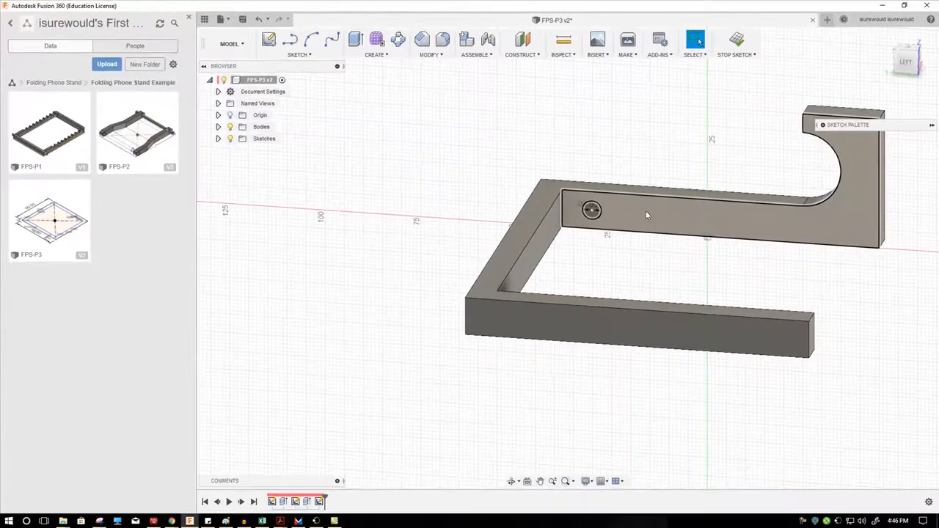
Sketch a second 2-point circle about 6 mm in diameter on the same inner face, at the lower outer corner below the hook.
right_click(613, 103)
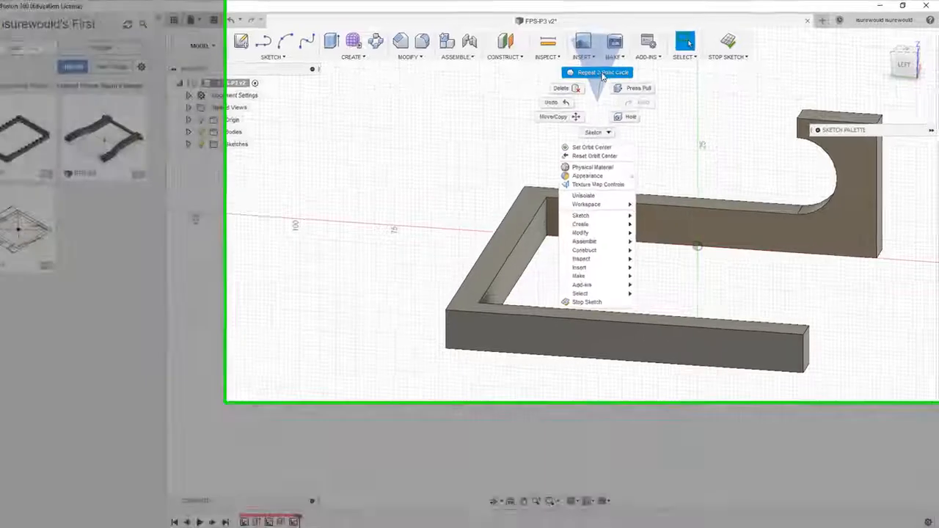
key(Escape)
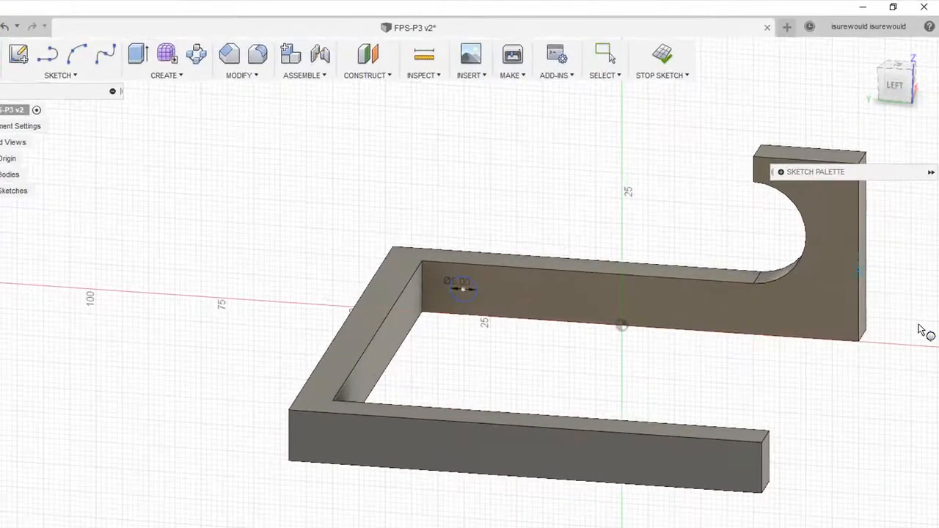
click(844, 328)
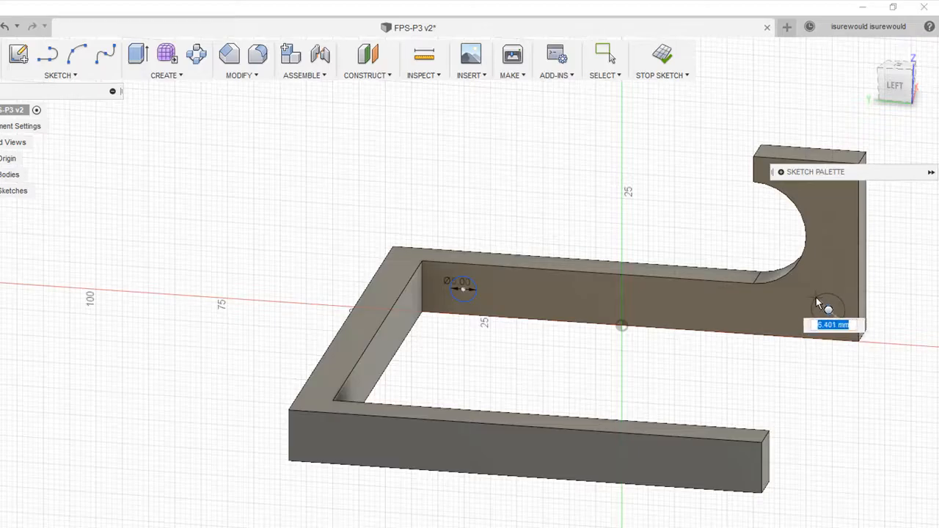
click(825, 307)
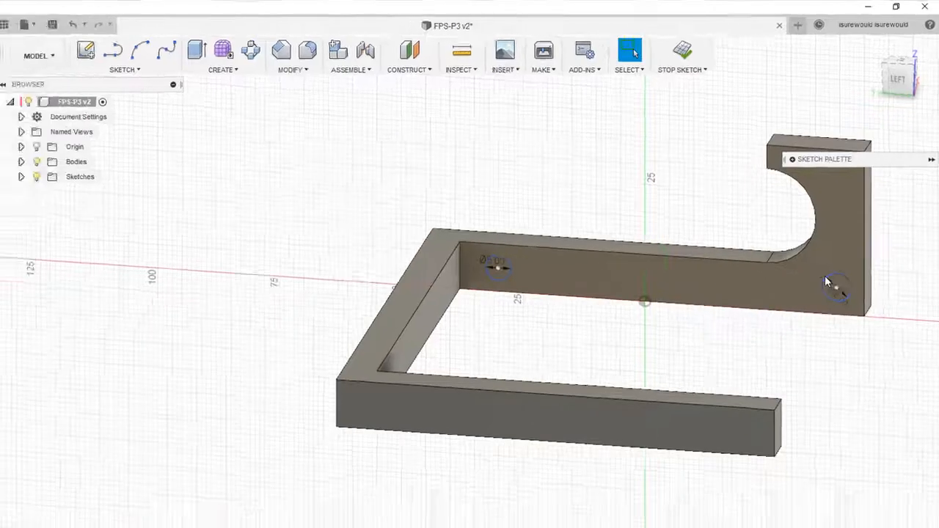
key(Escape)
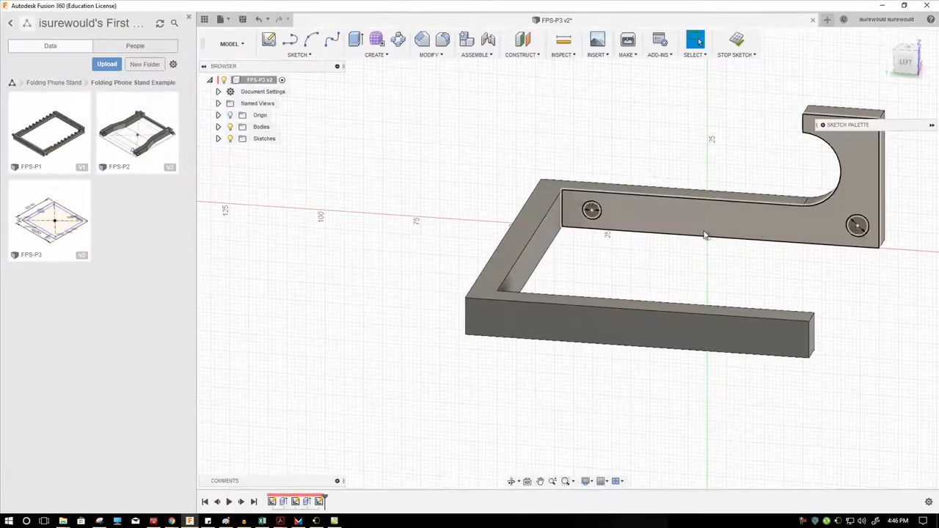
Extrude the larger circle below the hook as a cut through the arm to make a pivot hole.
scroll(705, 235, down, 3)
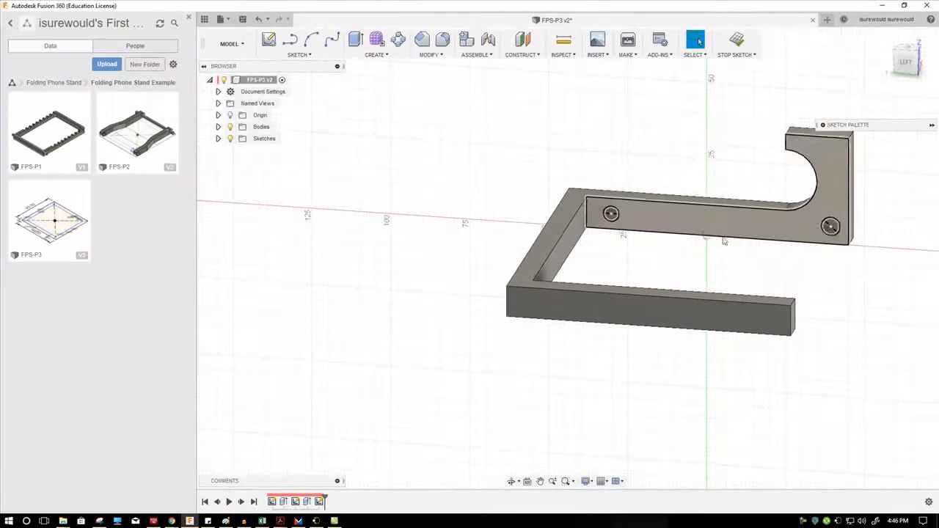
click(355, 39)
click(841, 234)
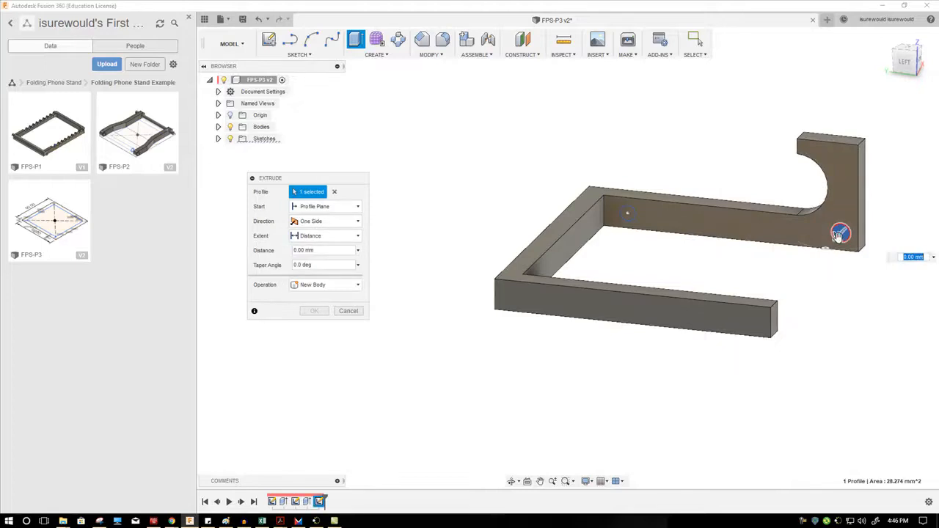
click(313, 326)
Show Sketch3 again and extrude the 5 mm circle 5 mm inward, joining it to the arm as a pin.
click(356, 41)
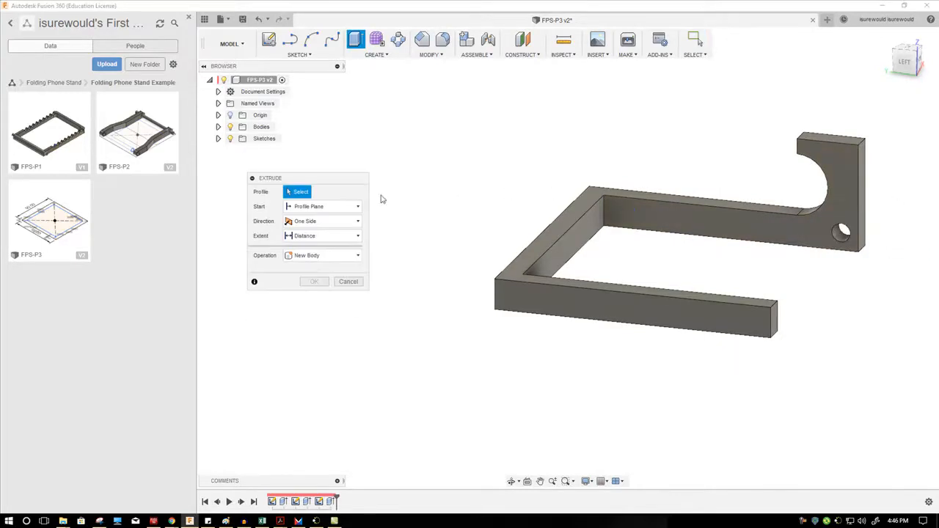
click(218, 140)
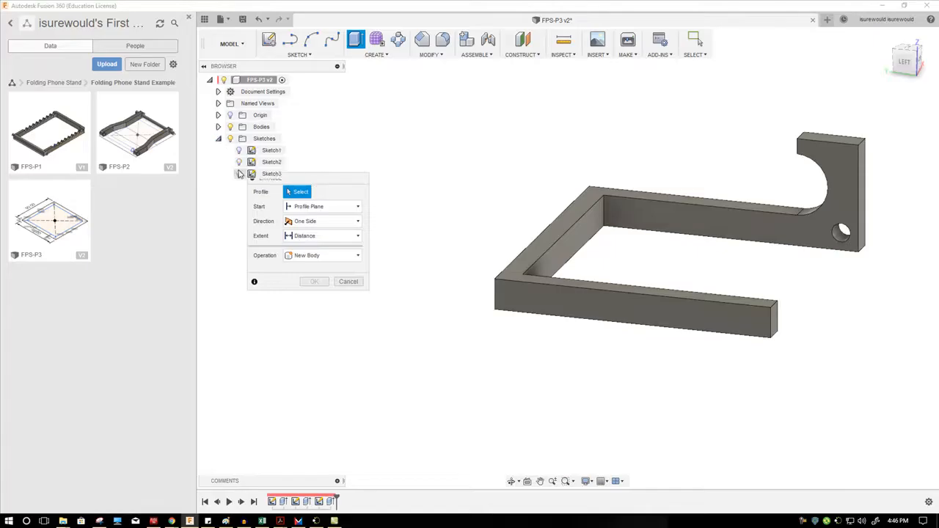
click(627, 213)
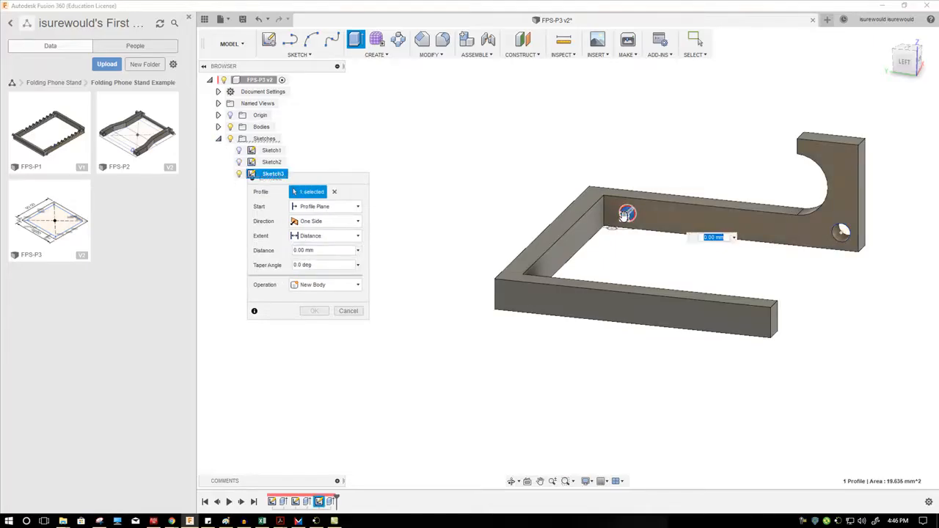
drag(624, 214, 620, 221)
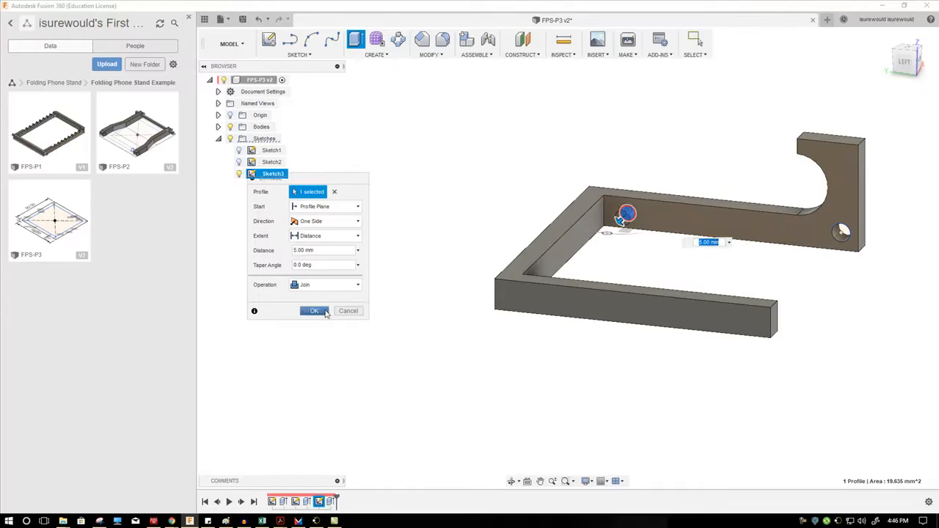
click(327, 314)
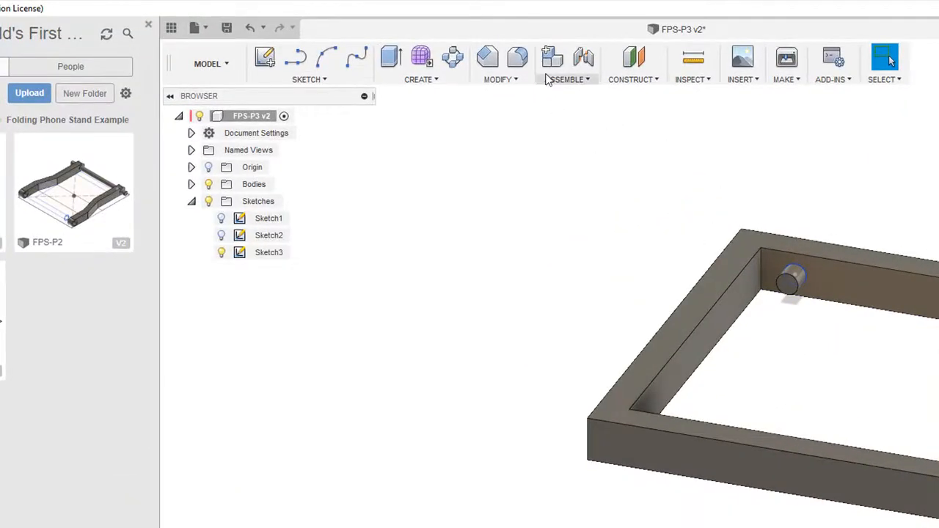
Fillet the hook's two upper end edges and the arm's lower outer edge beside the hole with a 7.5 mm radius.
click(514, 79)
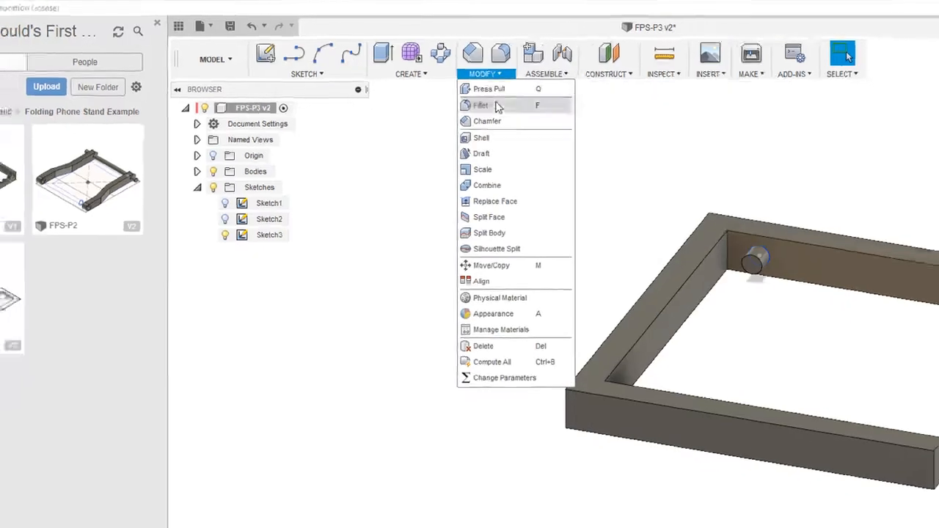
click(498, 107)
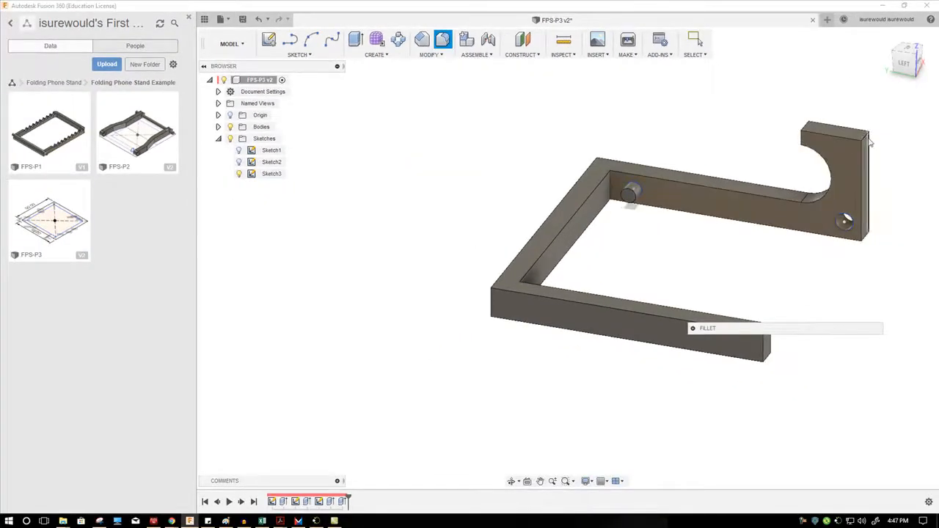
click(870, 143)
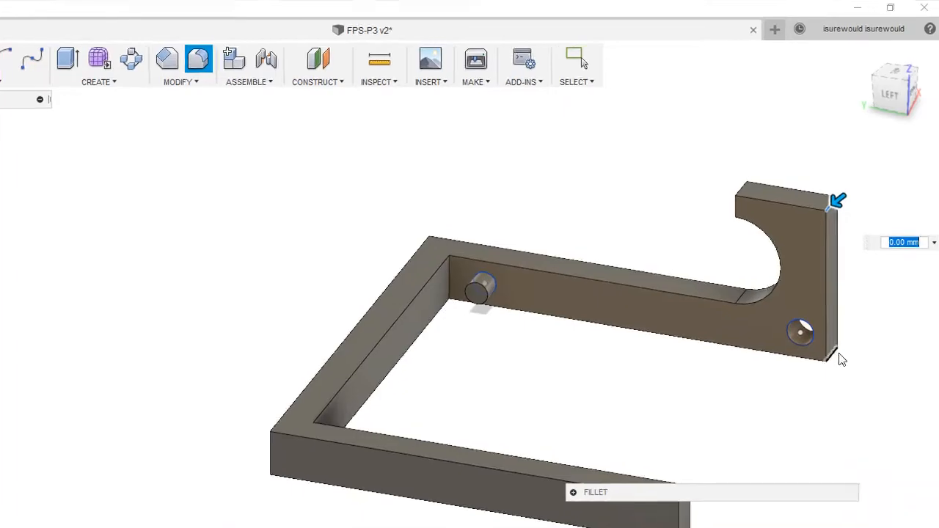
click(840, 357)
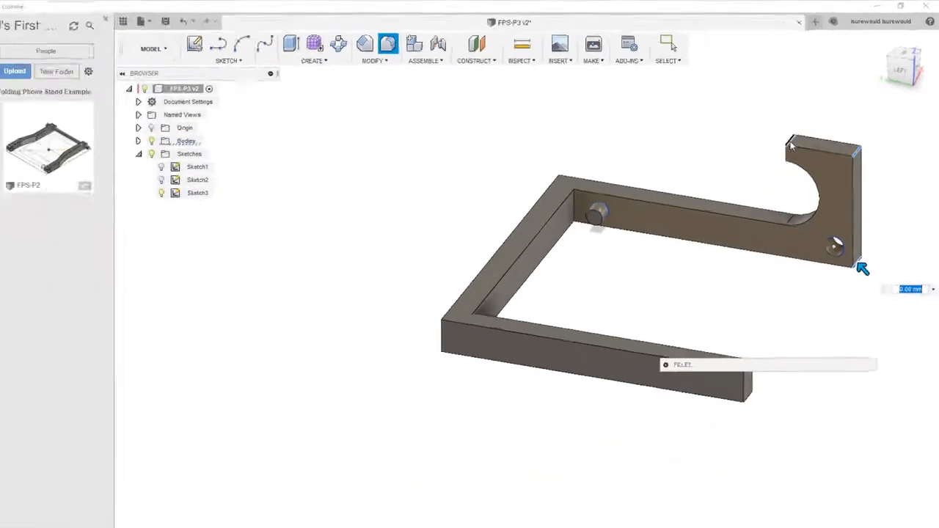
click(790, 143)
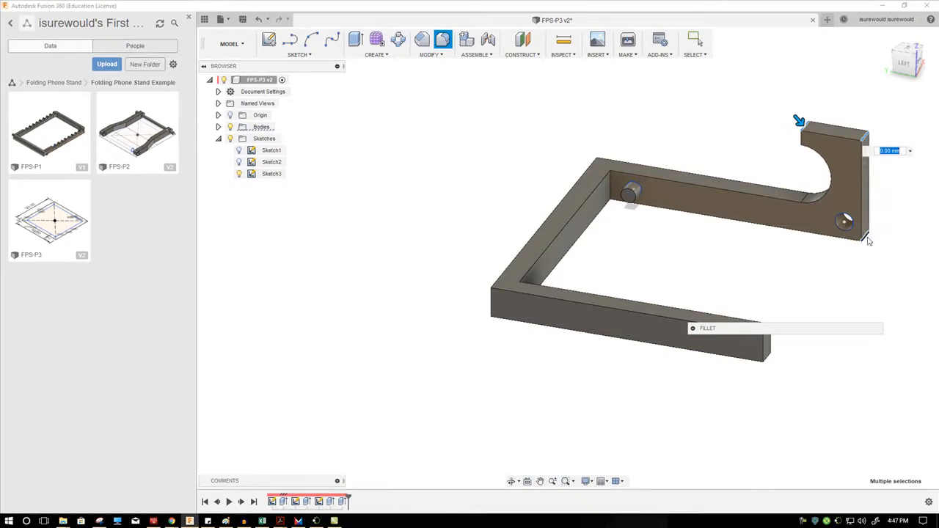
drag(798, 119, 805, 129)
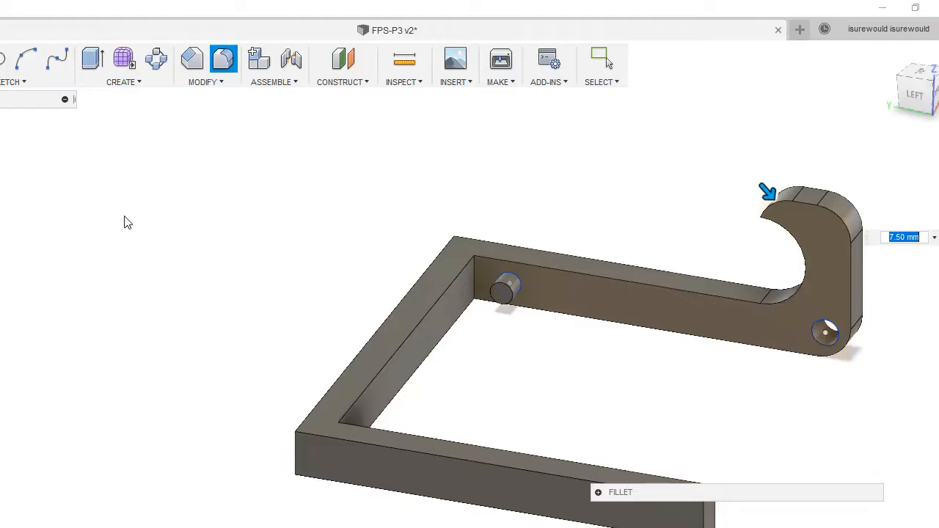
key(Return)
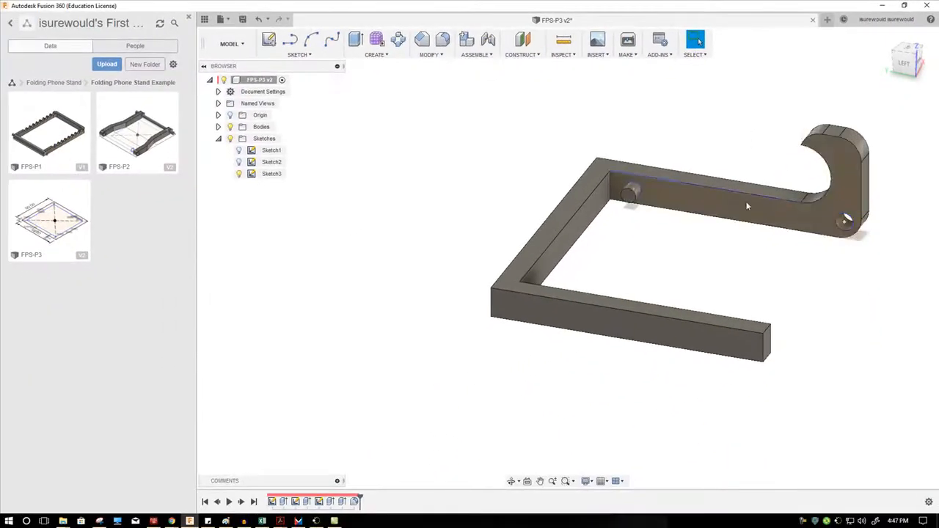
Mirror the hook extrusion, pivot hole cut, pin and fillet features across the vertical origin plane midway between the arms.
shift+middle_drag(756, 207, 678, 223)
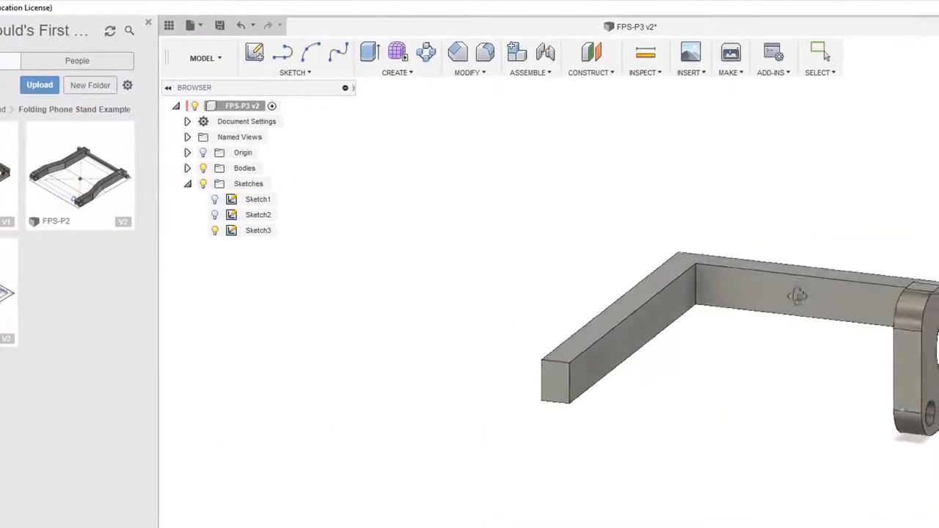
shift+middle_drag(798, 296, 799, 313)
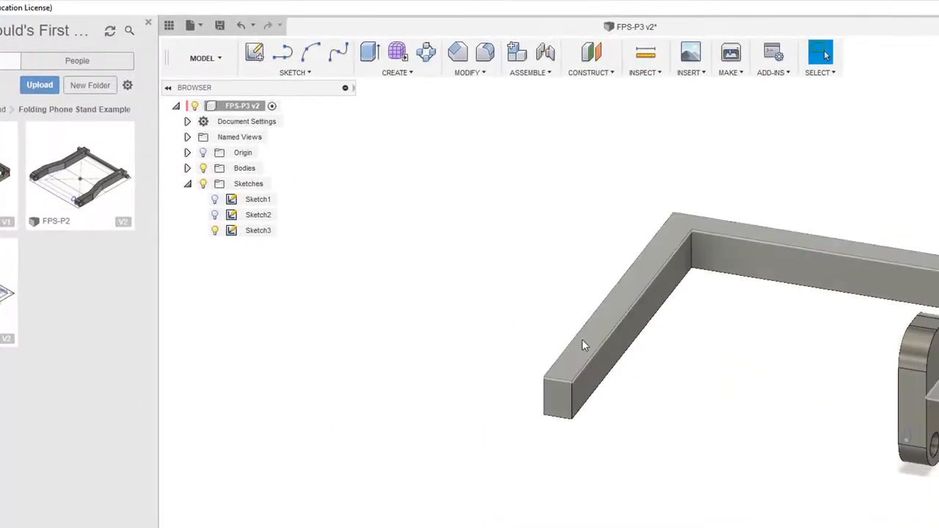
shift+middle_drag(585, 345, 672, 324)
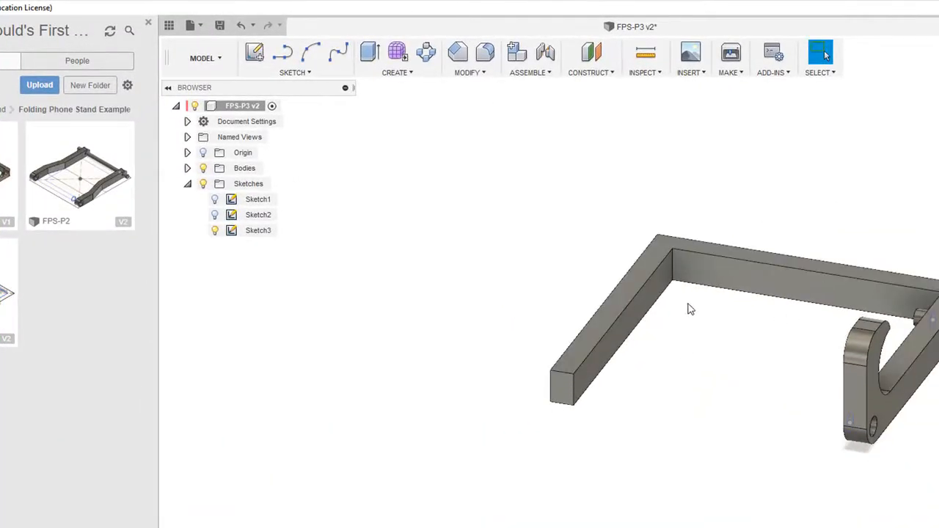
shift+middle_drag(749, 288, 747, 301)
click(399, 76)
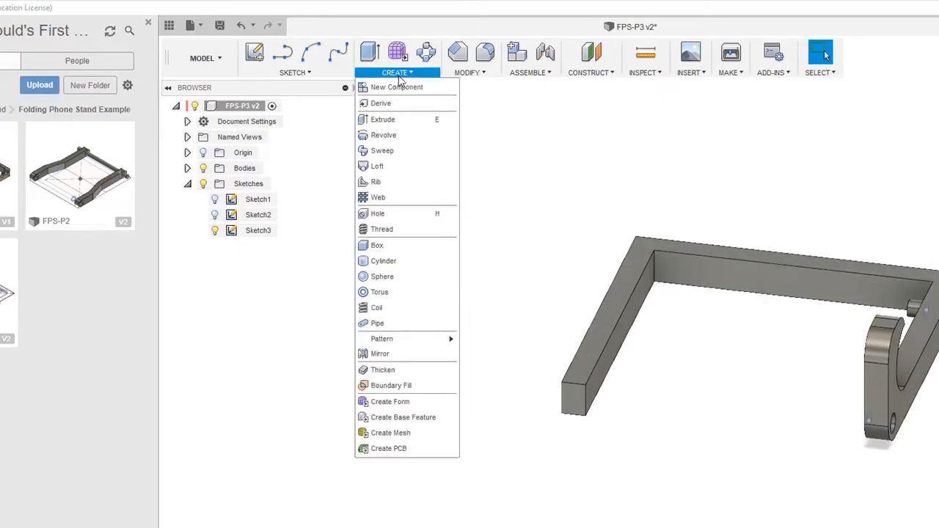
click(399, 356)
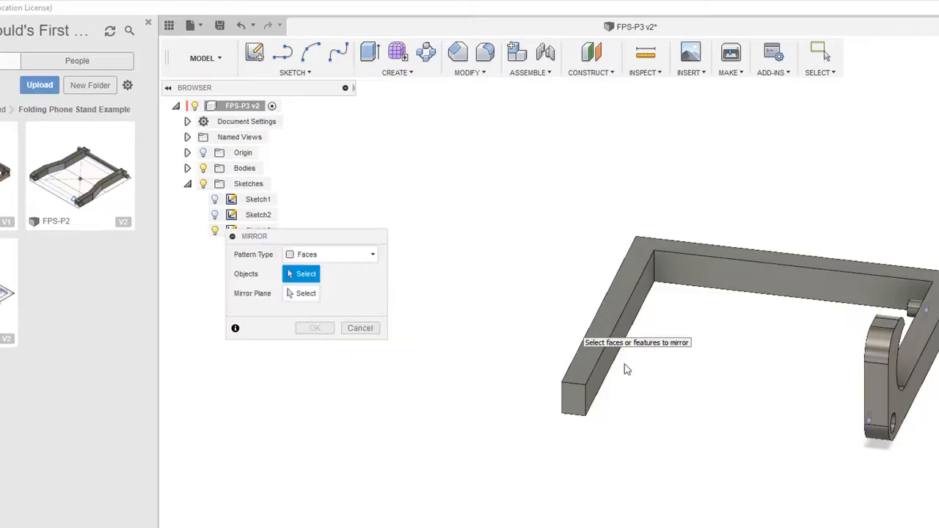
shift+middle_drag(736, 359, 751, 362)
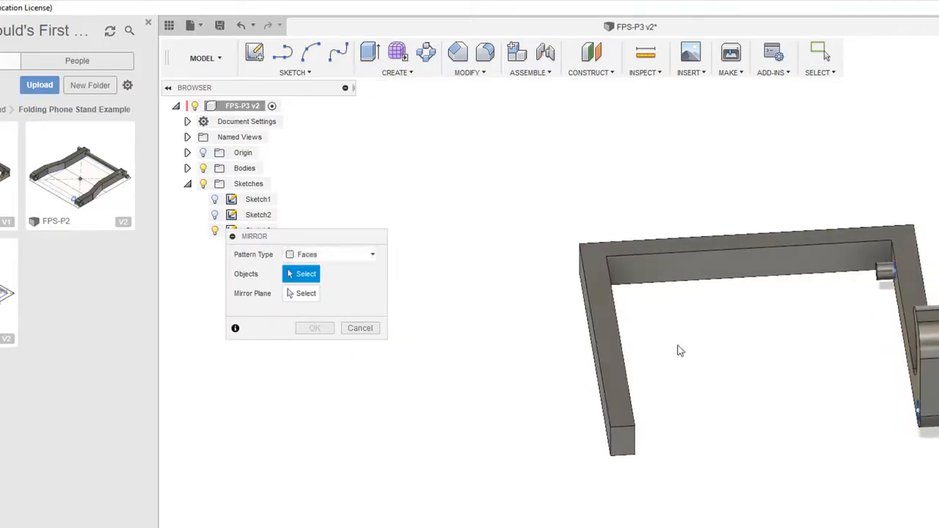
drag(331, 239, 428, 191)
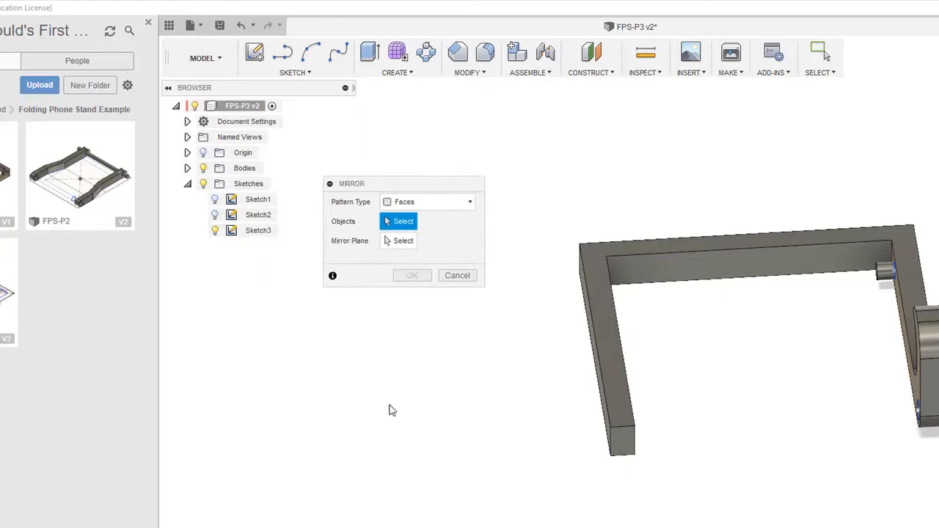
click(443, 207)
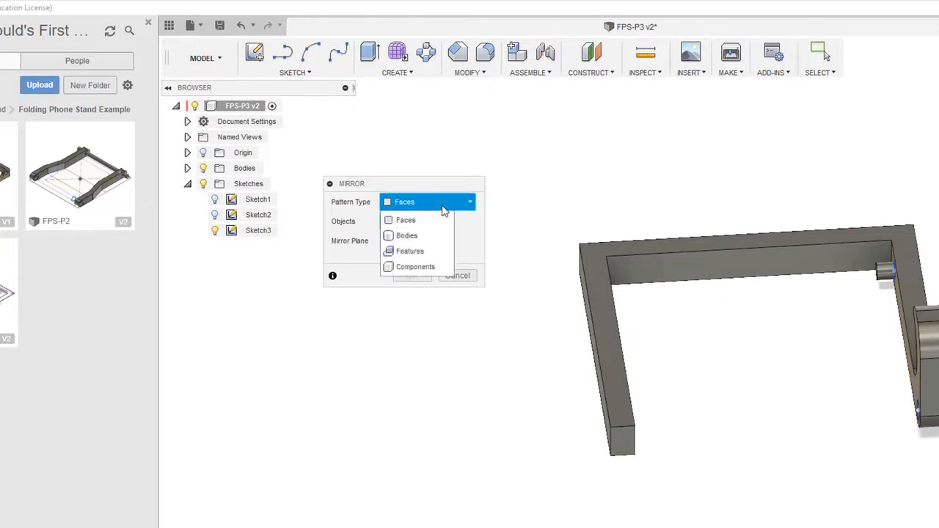
click(422, 253)
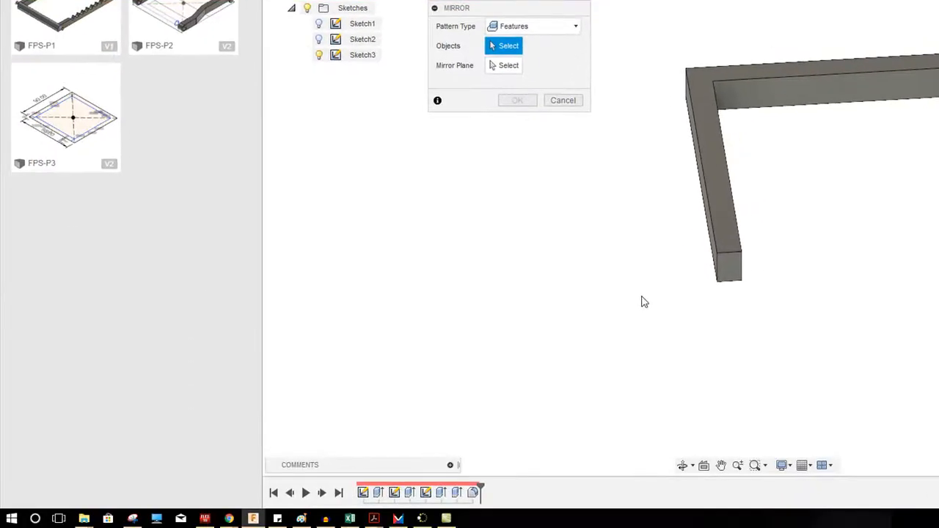
click(474, 495)
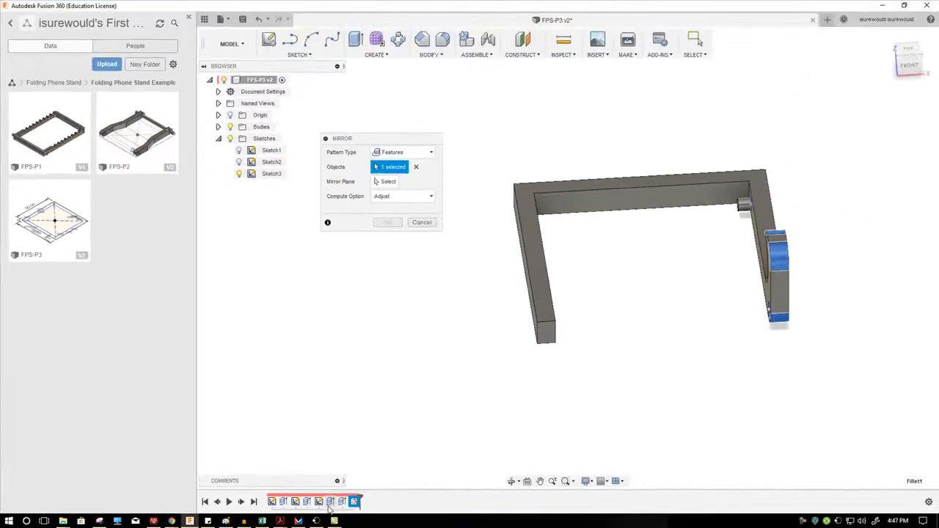
click(343, 502)
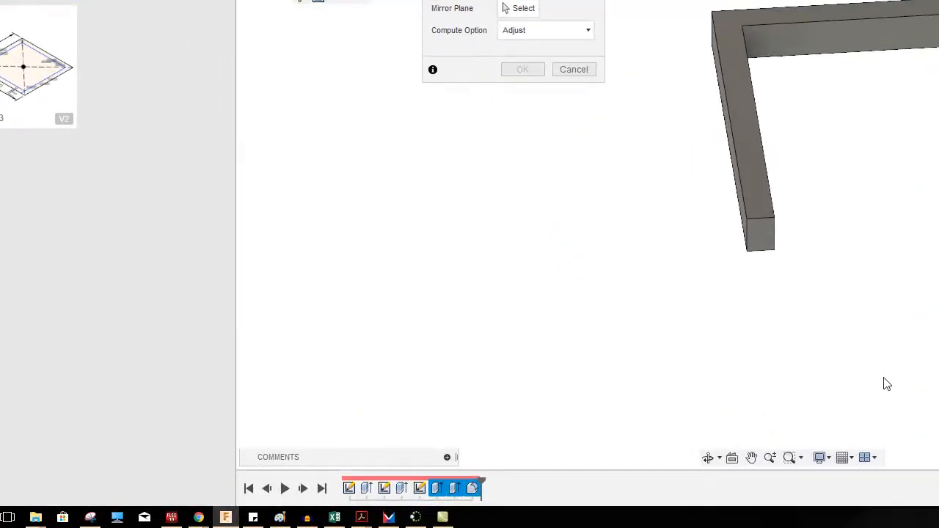
mouse_move(896, 362)
shift+middle_down()
mouse_move(853, 353)
mouse_move(891, 360)
shift+middle_up()
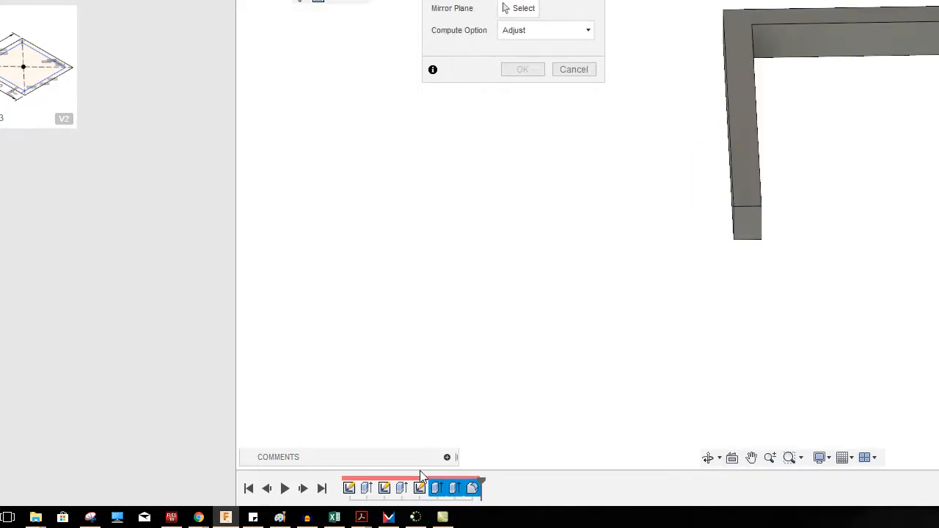
click(402, 491)
shift+middle_drag(607, 317, 578, 301)
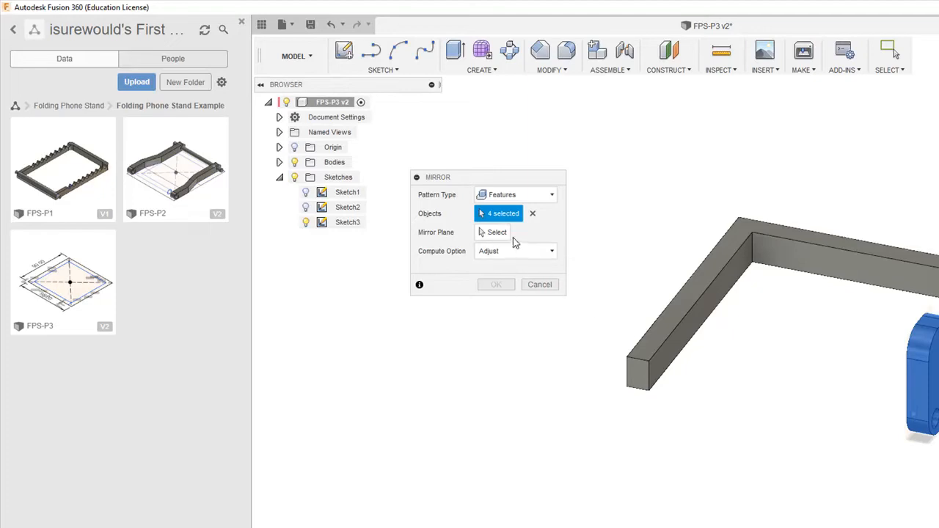
click(499, 235)
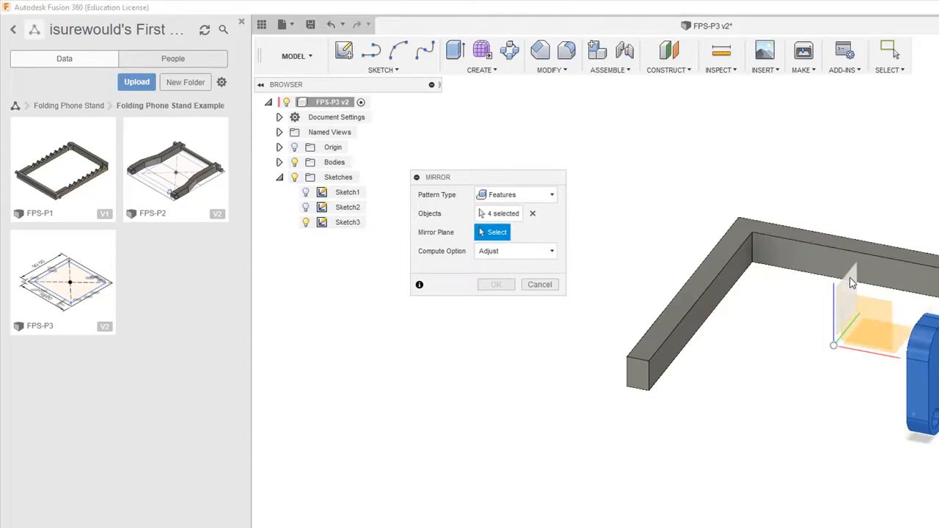
click(852, 285)
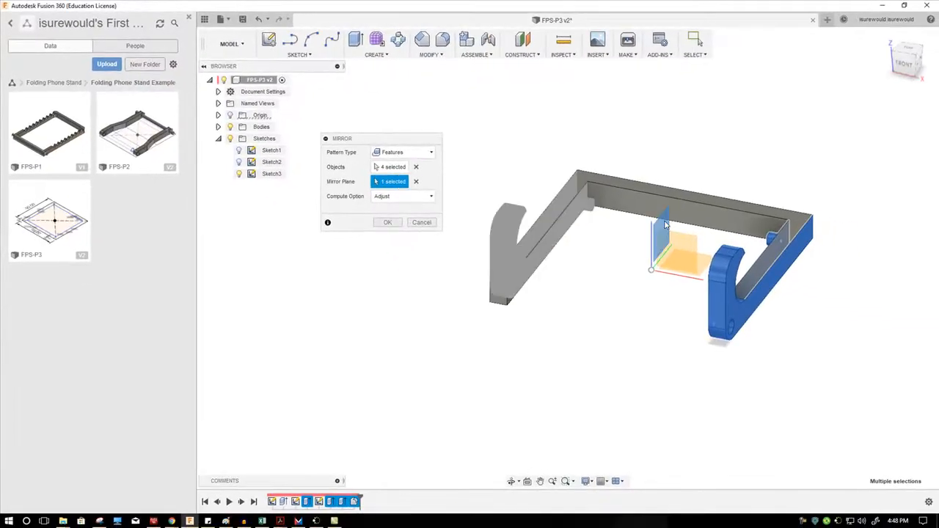
click(389, 224)
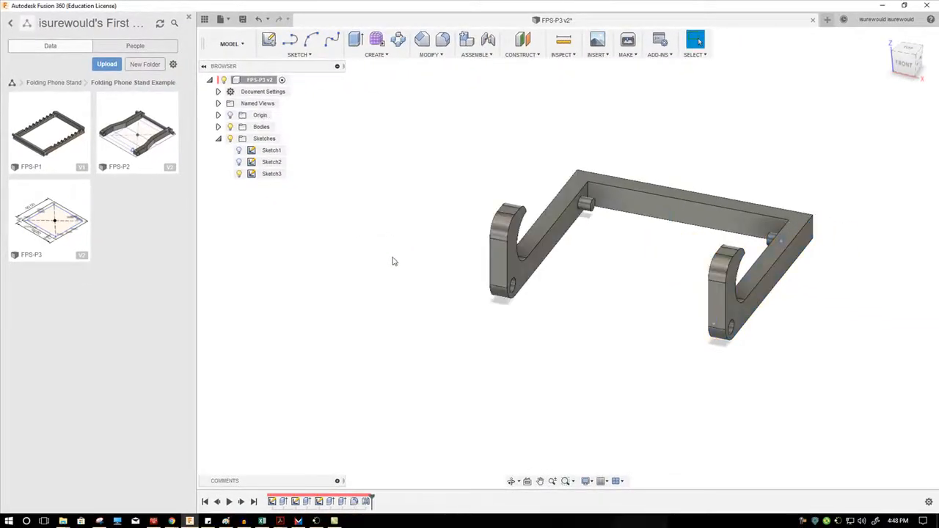
Extrude the outer face of the crossbar connecting the two arms outward 15 mm, joined to the frame.
shift+middle_drag(404, 293, 467, 299)
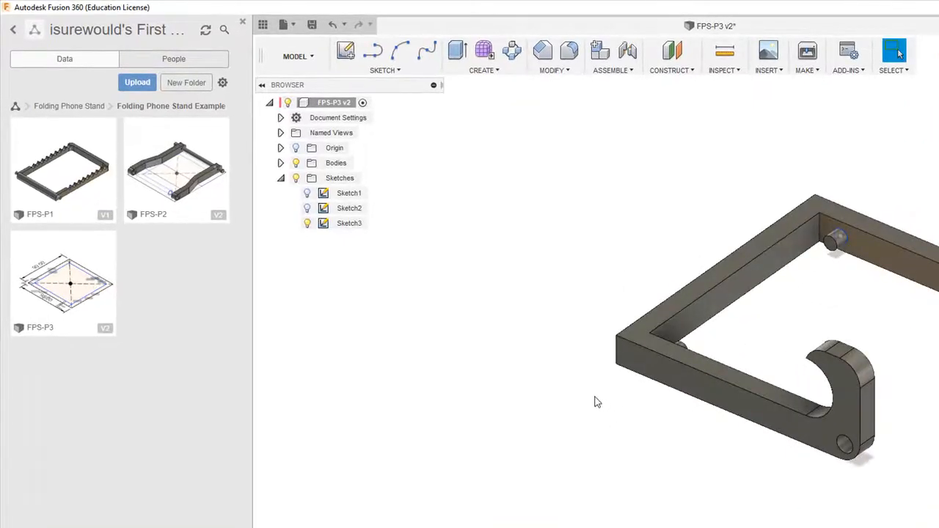
shift+middle_drag(572, 487, 652, 447)
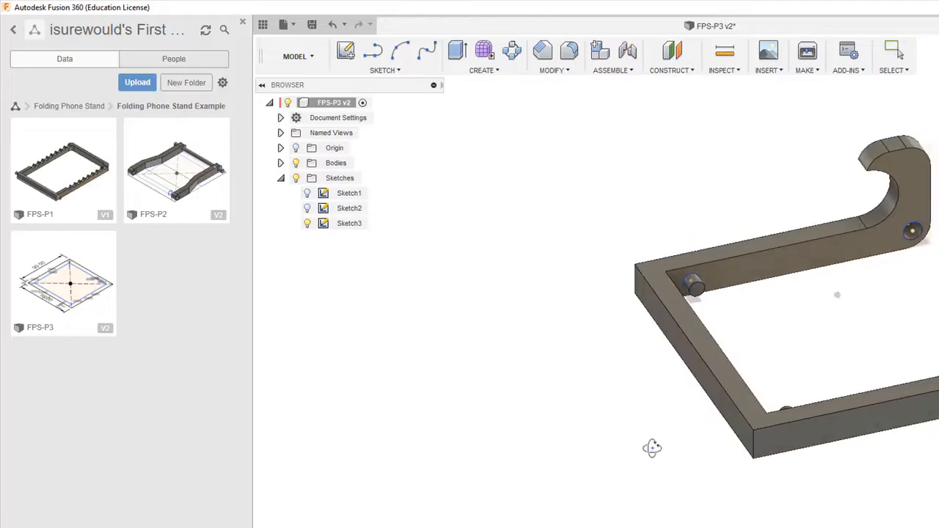
click(457, 49)
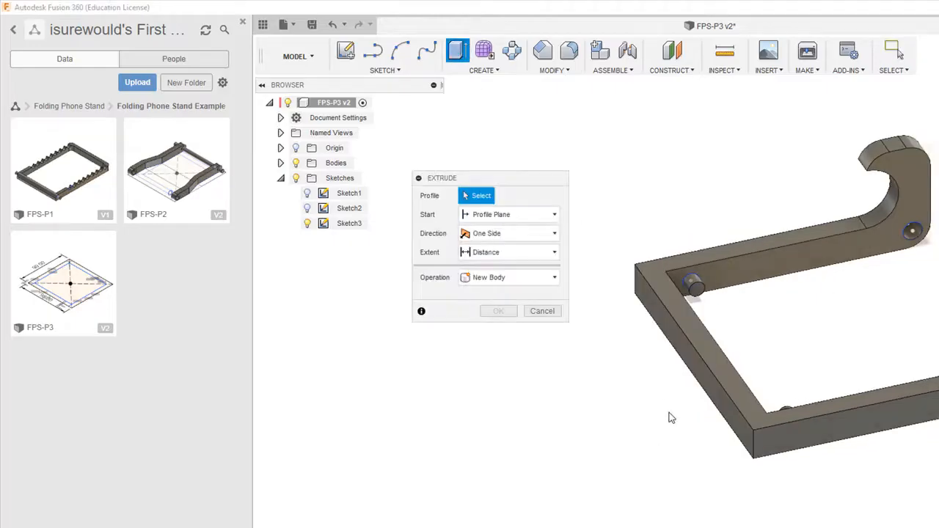
click(696, 378)
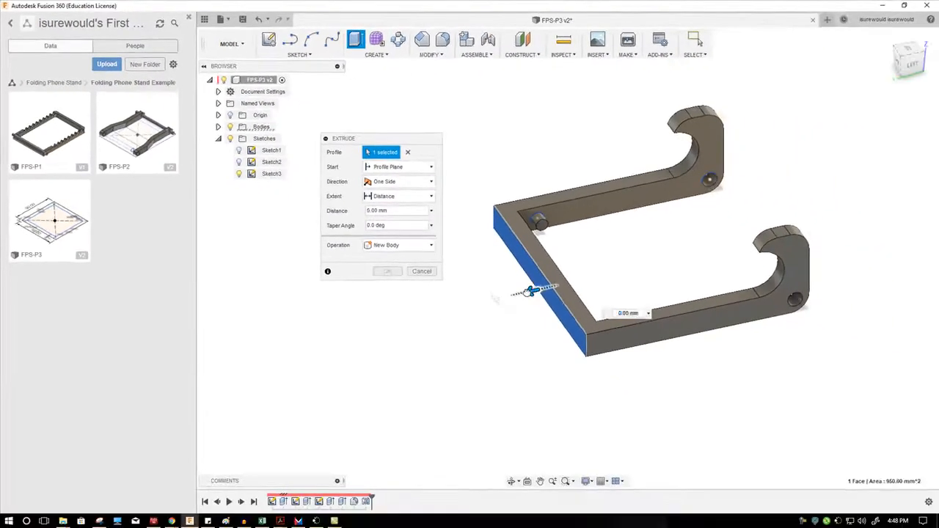
drag(530, 292, 495, 299)
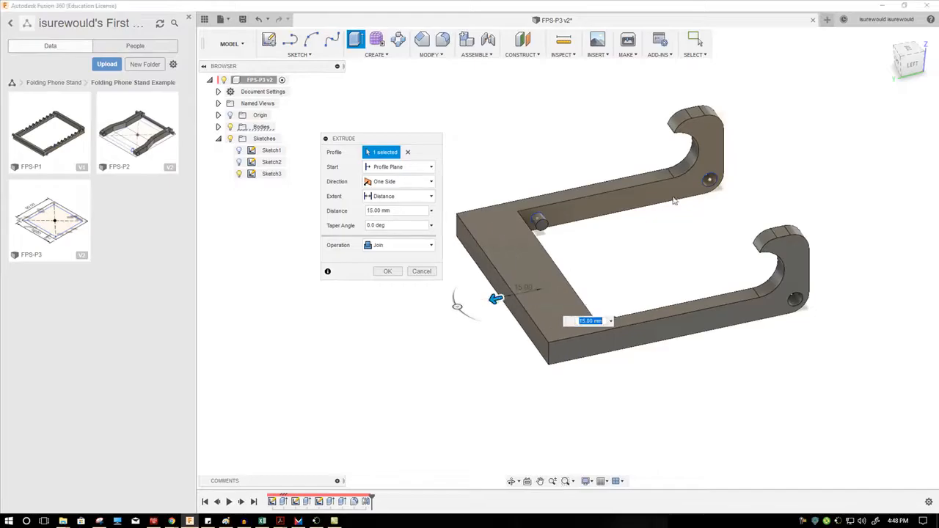
click(390, 273)
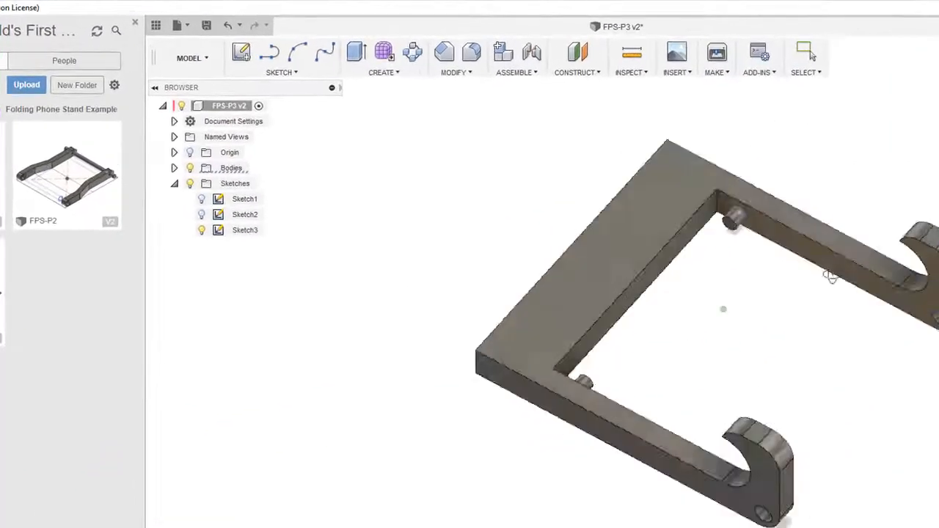
Add sketch text "YOUR NAME" in Jokerman font at a -180 degree angle on the top face of the widened crossbar.
shift+middle_drag(831, 276, 797, 252)
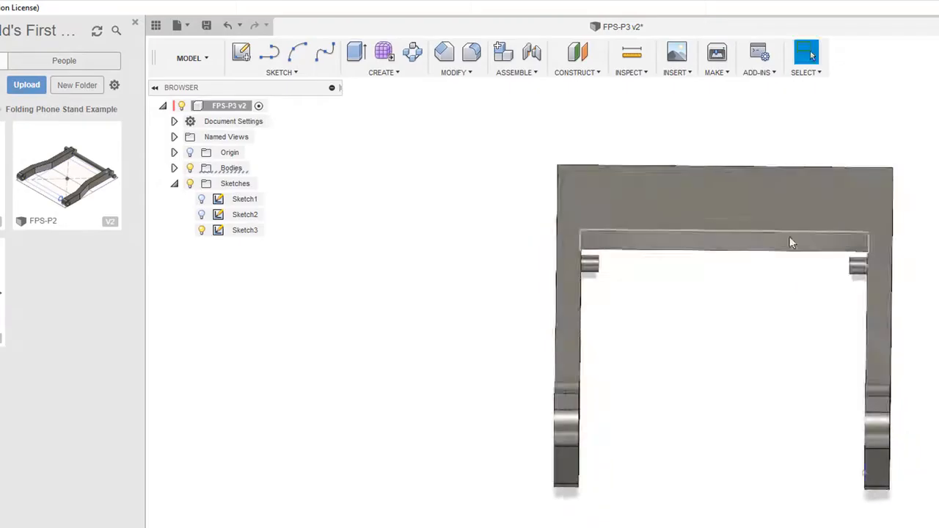
scroll(681, 176, up, 2)
scroll(681, 182, up, 1)
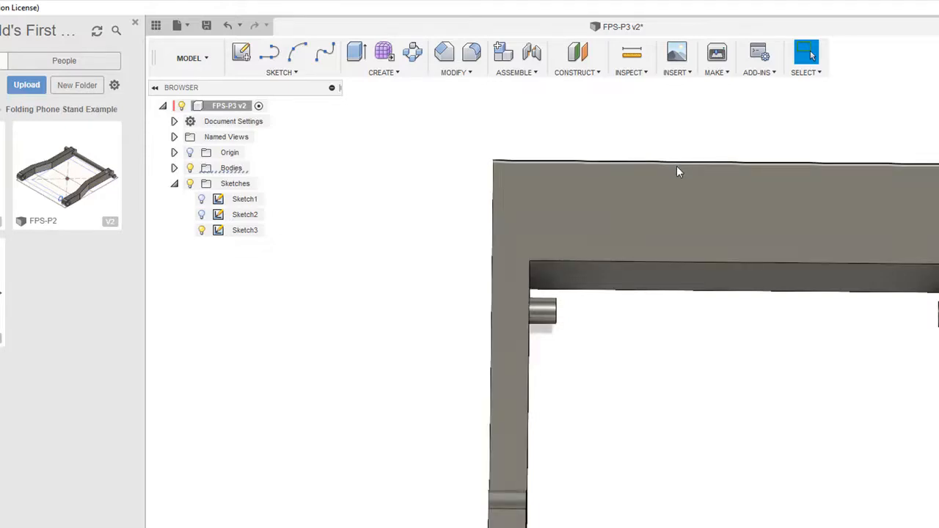
click(278, 73)
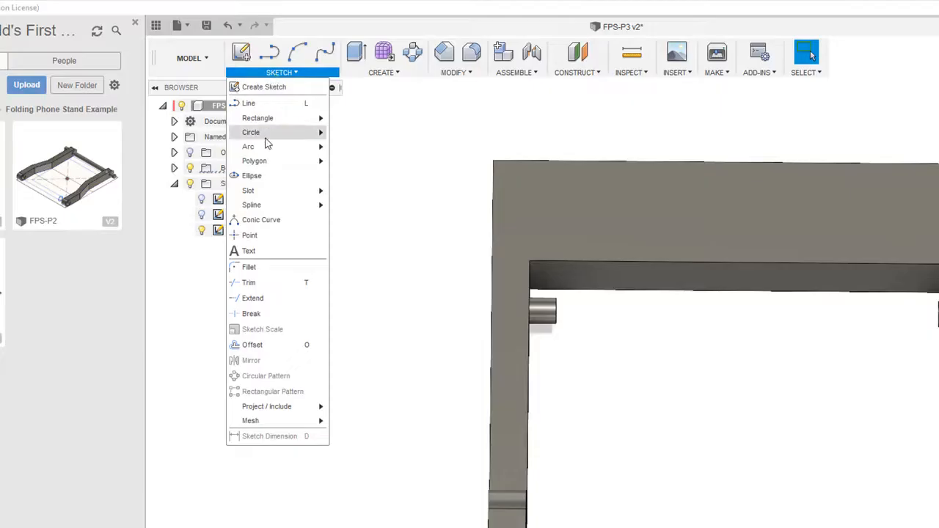
click(262, 252)
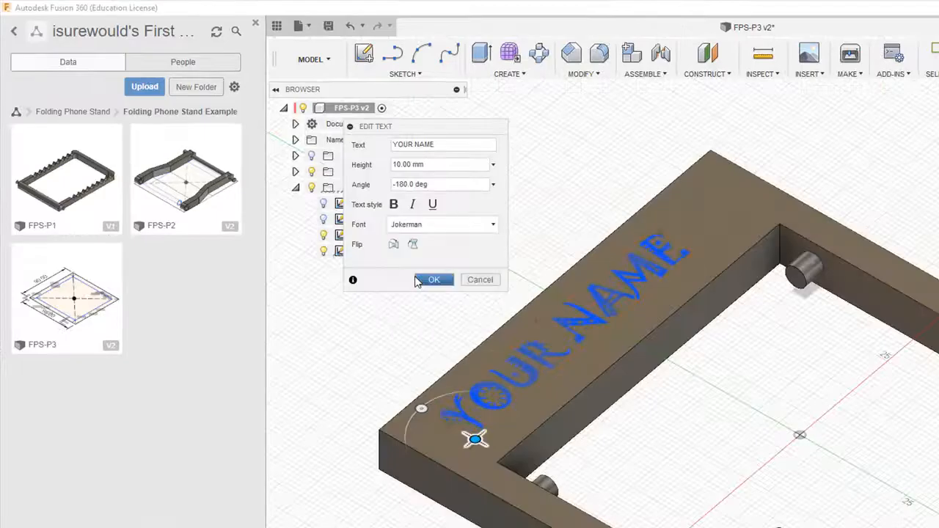
Set the text height to 12 mm and reposition the text to fit centrally along the crossbar.
drag(475, 439, 509, 415)
drag(446, 163, 353, 164)
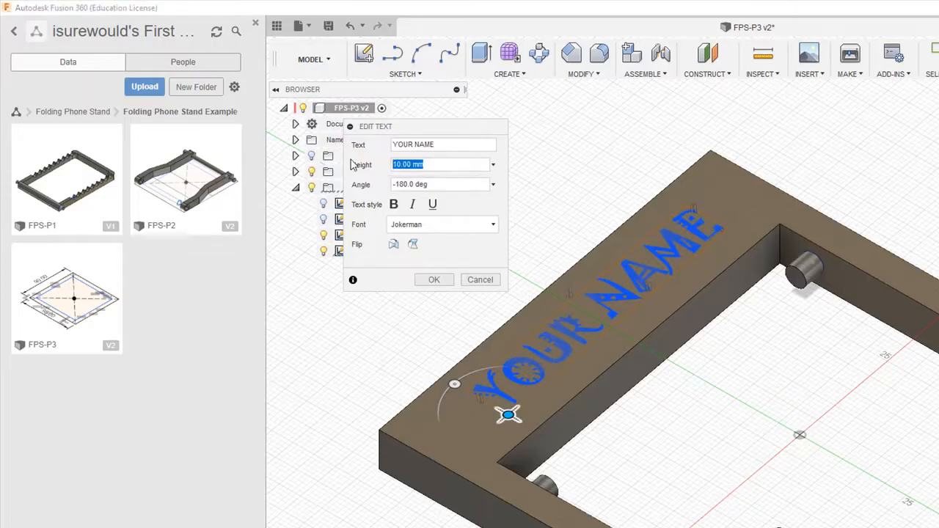
text(12)
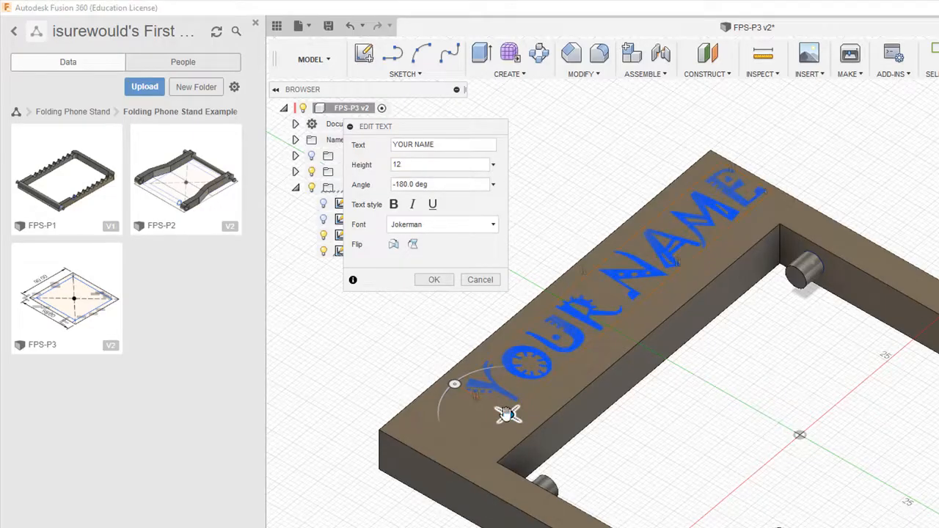
drag(505, 416, 485, 435)
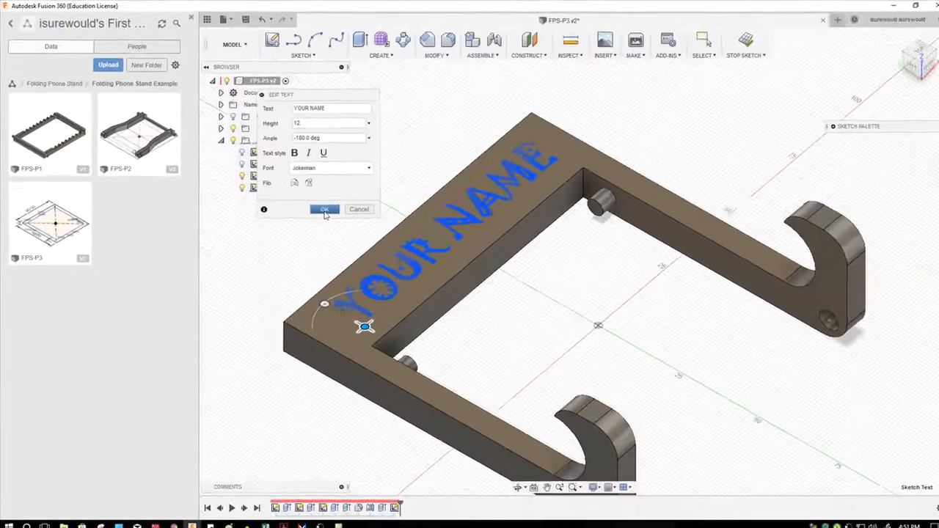
click(325, 210)
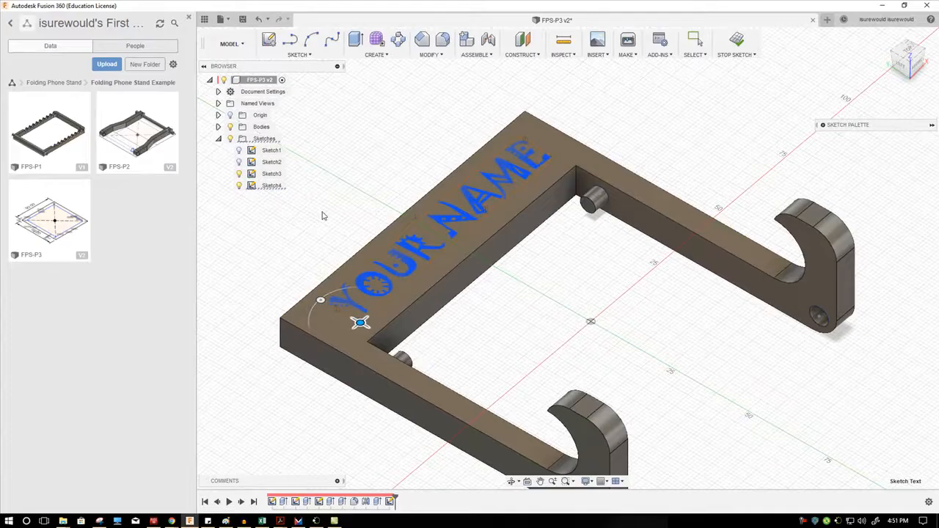
Extrude the "YOUR NAME" text -3 mm as a cut to engrave it into the crossbar.
click(357, 39)
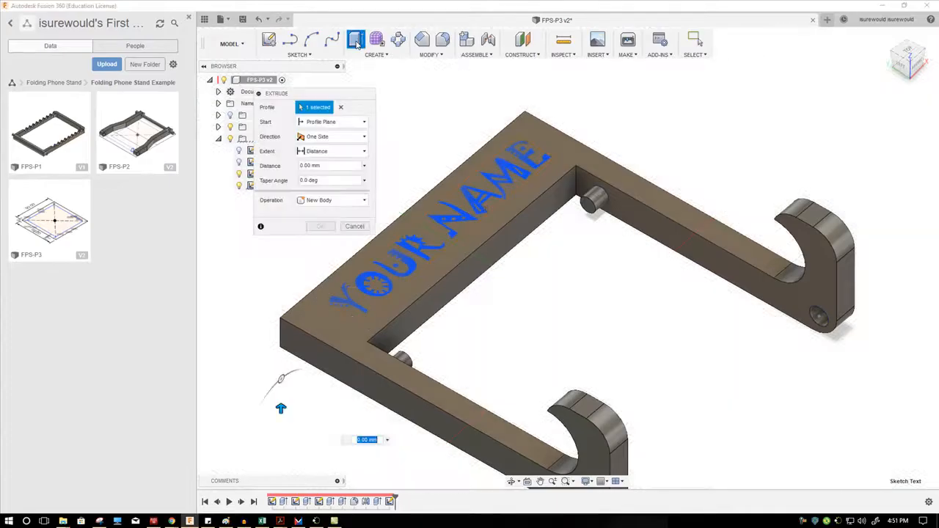
click(476, 203)
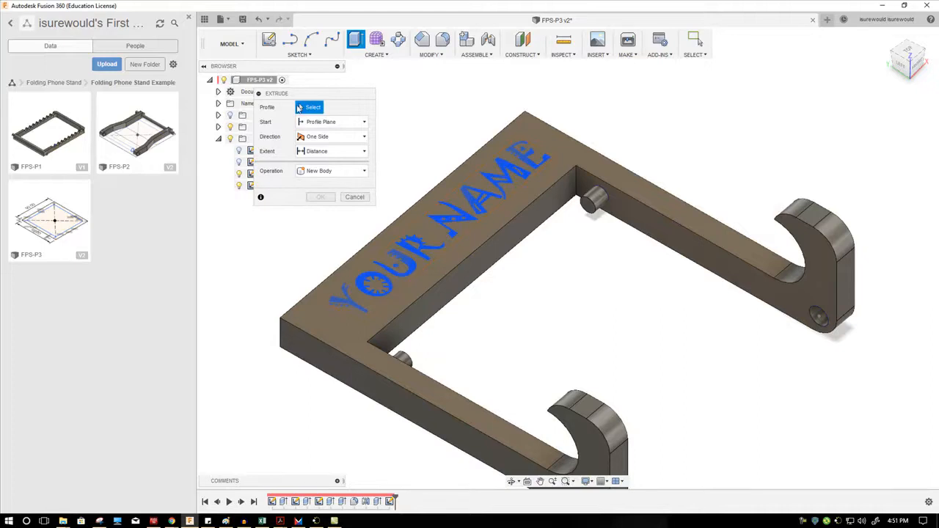
click(490, 206)
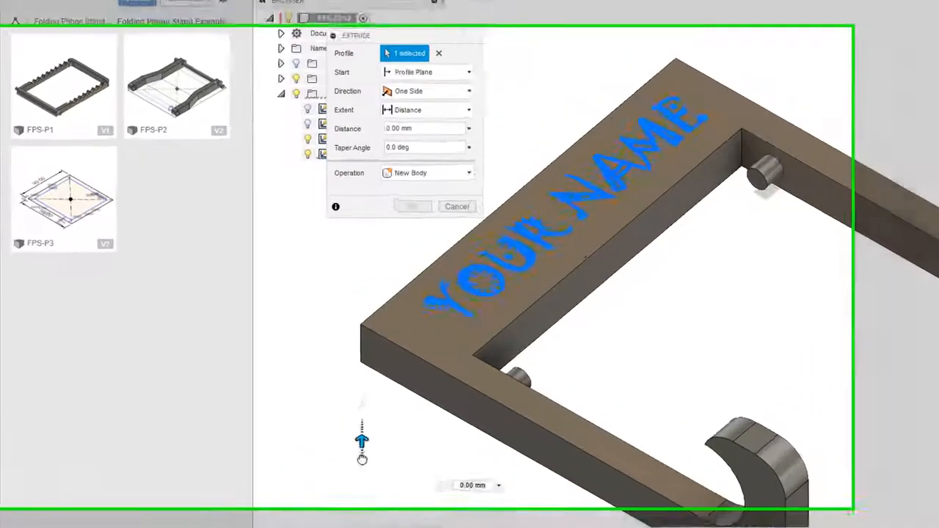
drag(361, 458, 403, 467)
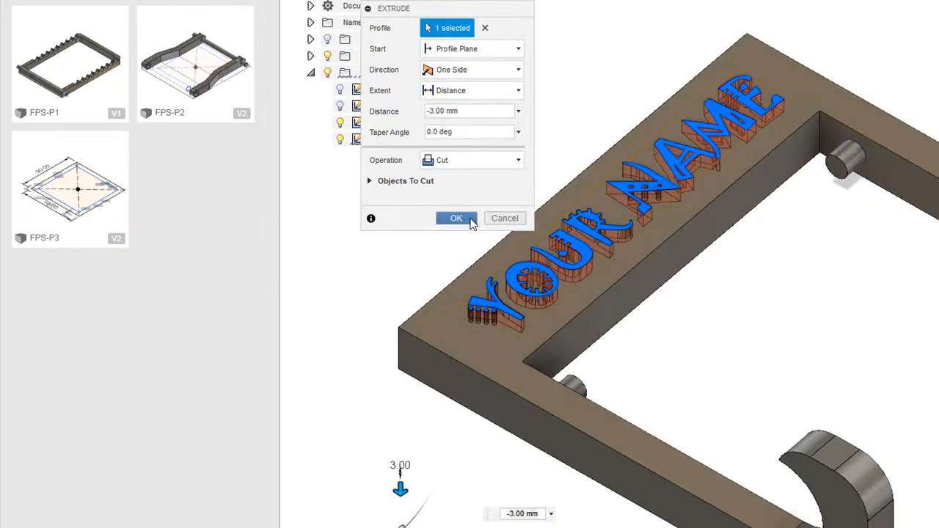
click(470, 219)
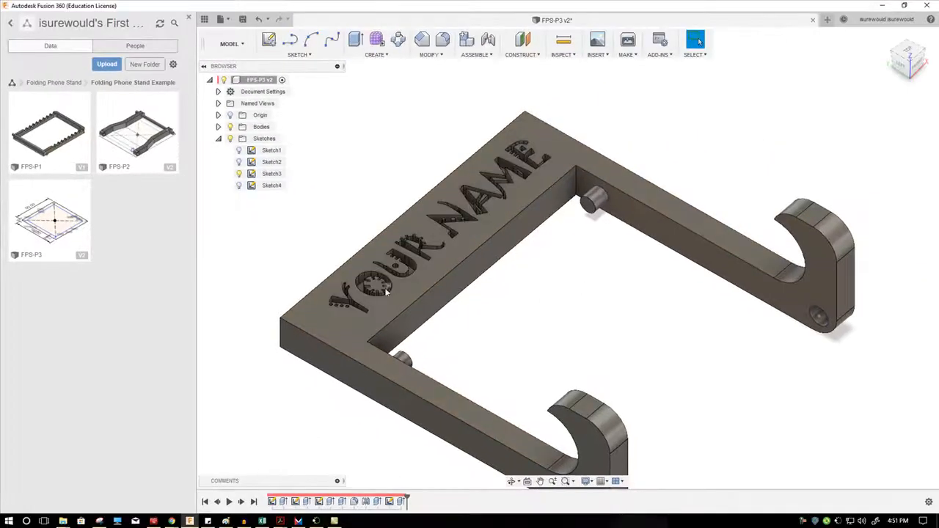
Fillet the two outer vertical corner edges of the engraved crossbar with a 13.5 mm radius.
scroll(392, 287, up, 5)
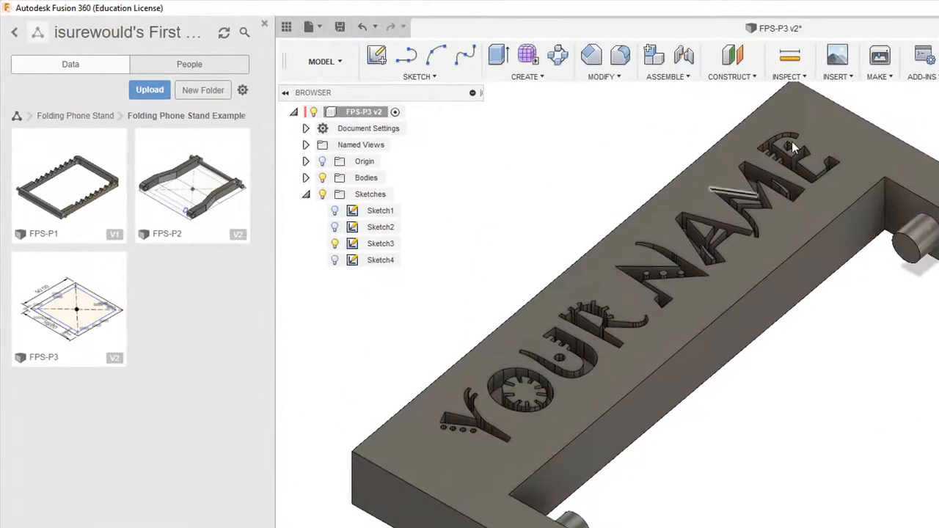
scroll(734, 328, down, 3)
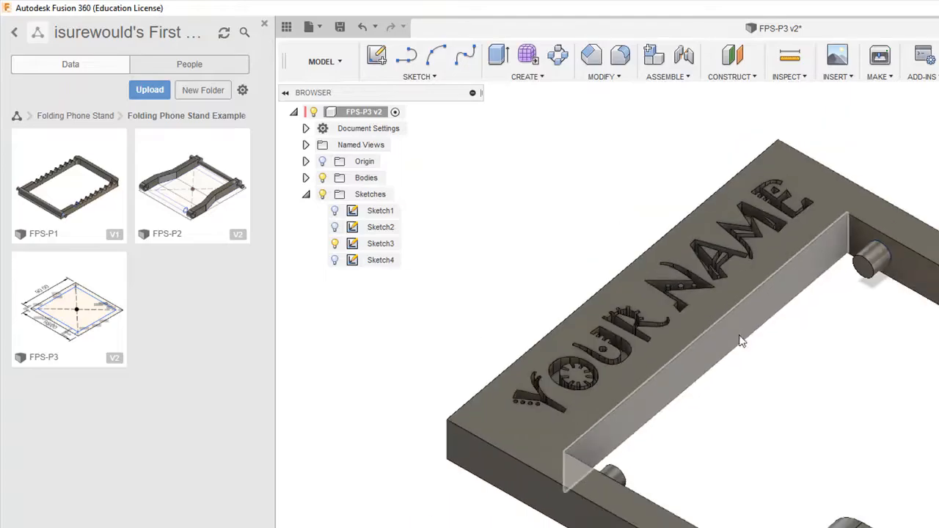
shift+middle_drag(834, 392, 894, 409)
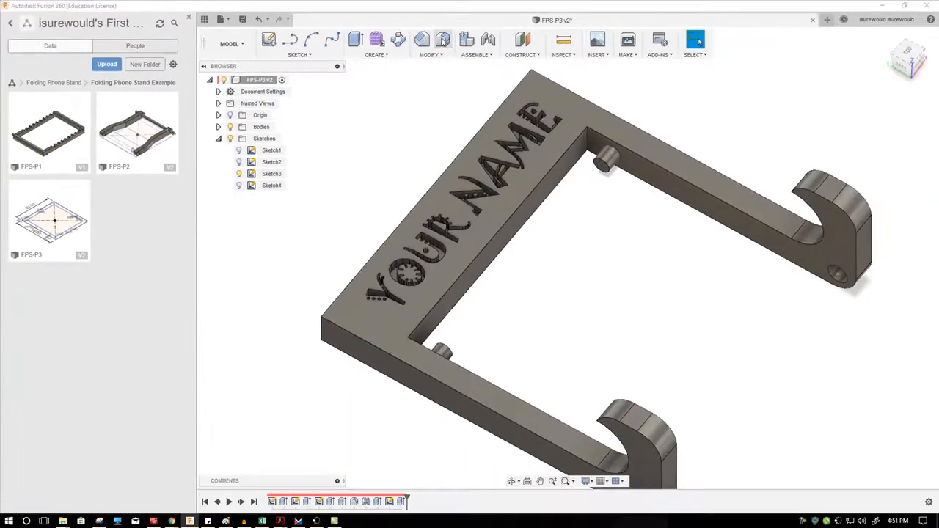
key(f)
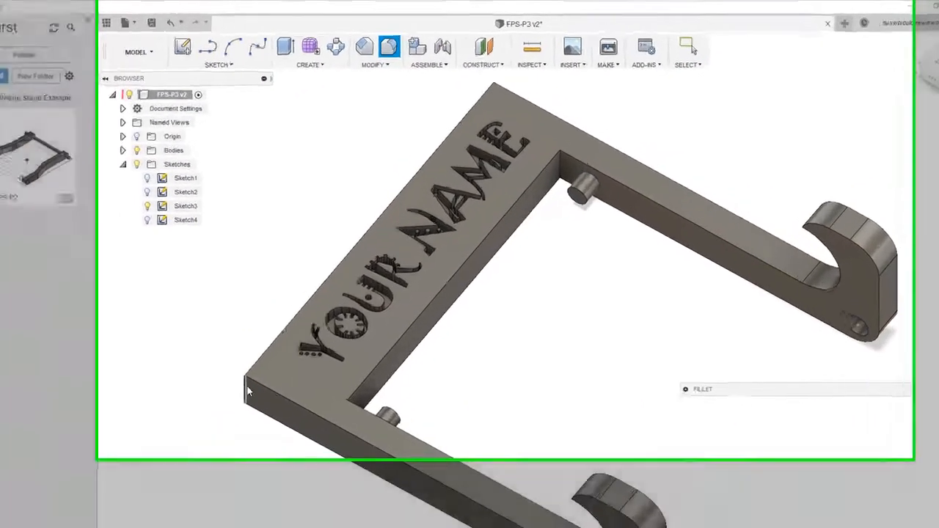
click(319, 334)
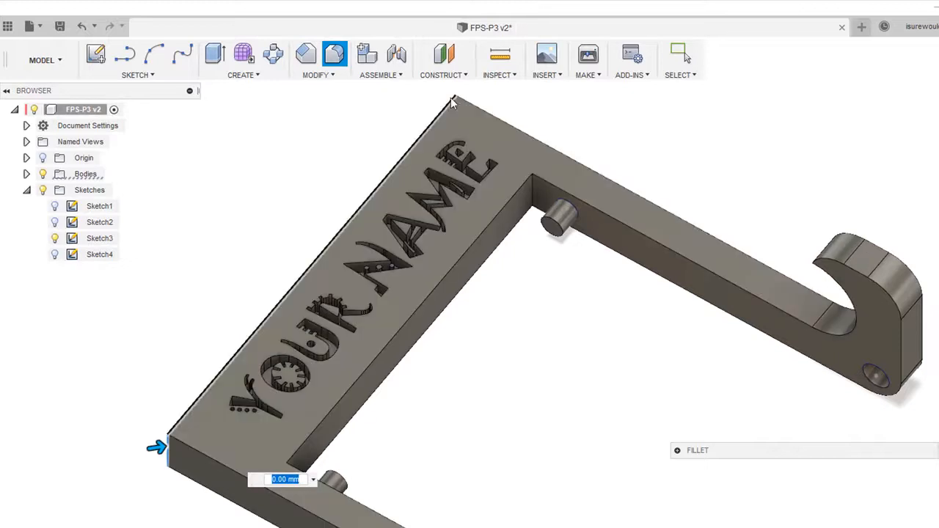
click(456, 103)
drag(455, 94, 460, 116)
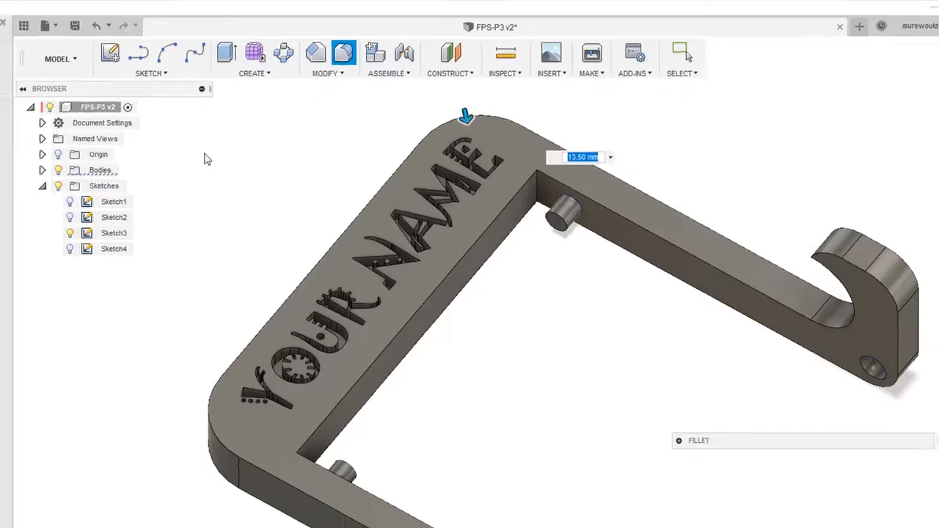
key(Return)
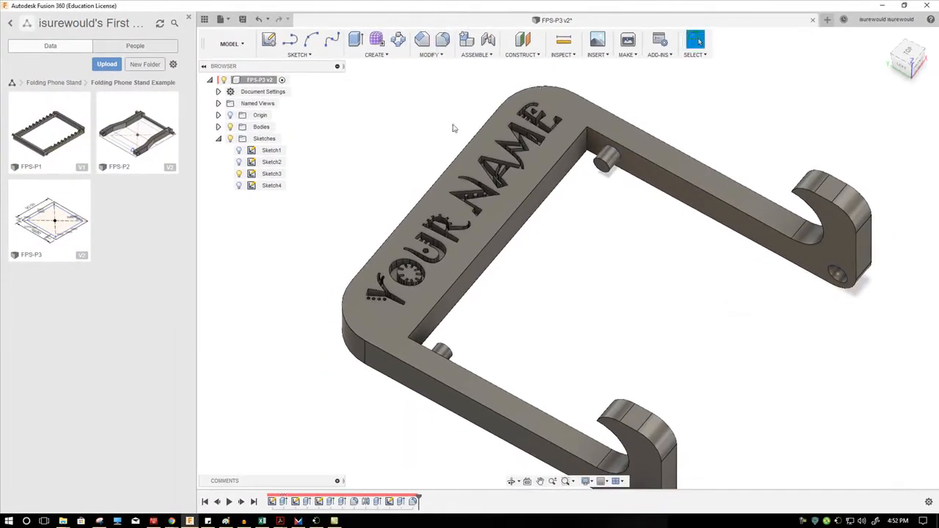
Save the finished FPS-P3 frame as a new version.
scroll(610, 195, down, 3)
shift+middle_drag(616, 198, 556, 220)
key(Escape)
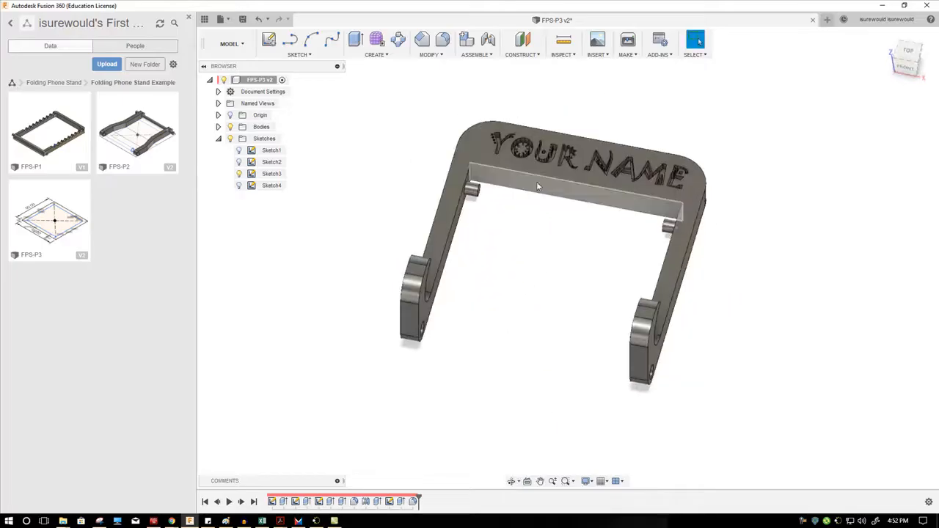
click(243, 19)
click(470, 271)
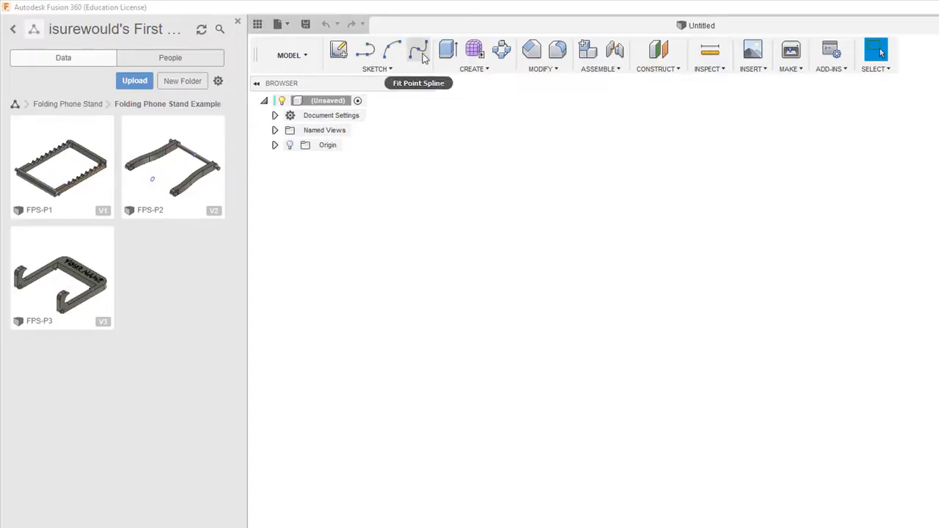
Save the new empty design as FPS-Assembly in the Folding Phone Stand Example folder.
click(306, 26)
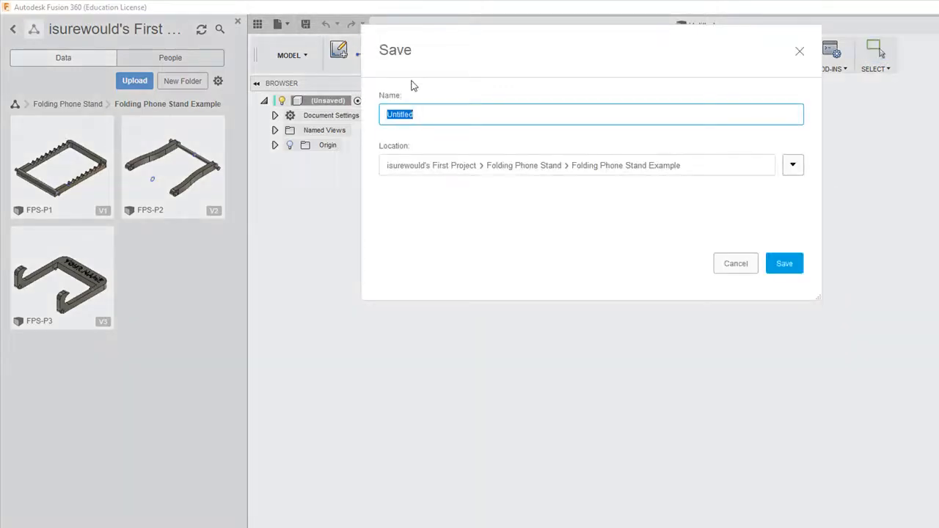
text(F)
text(P)
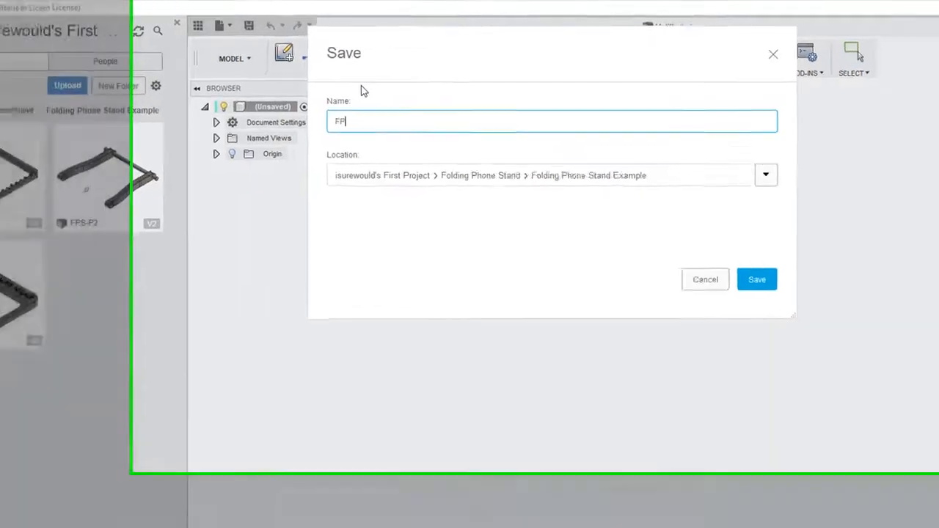
text(S-Assembl)
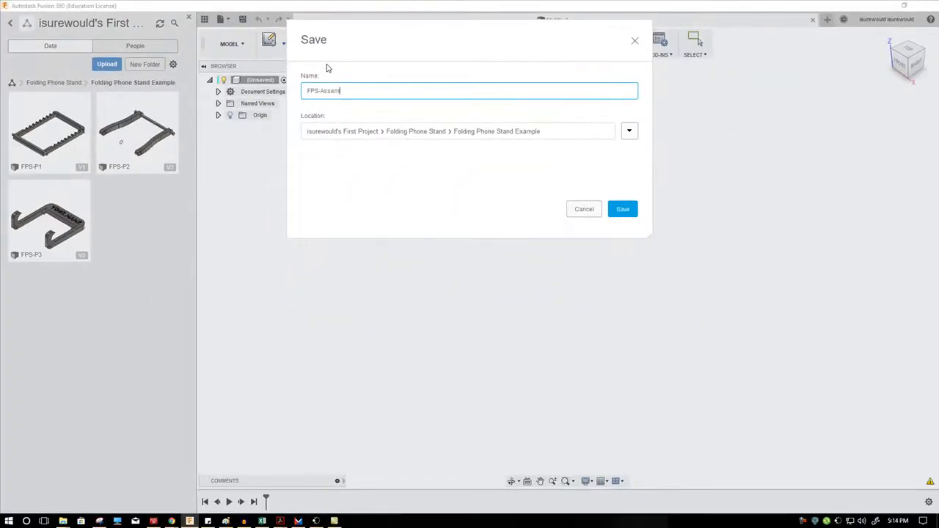
key(Return)
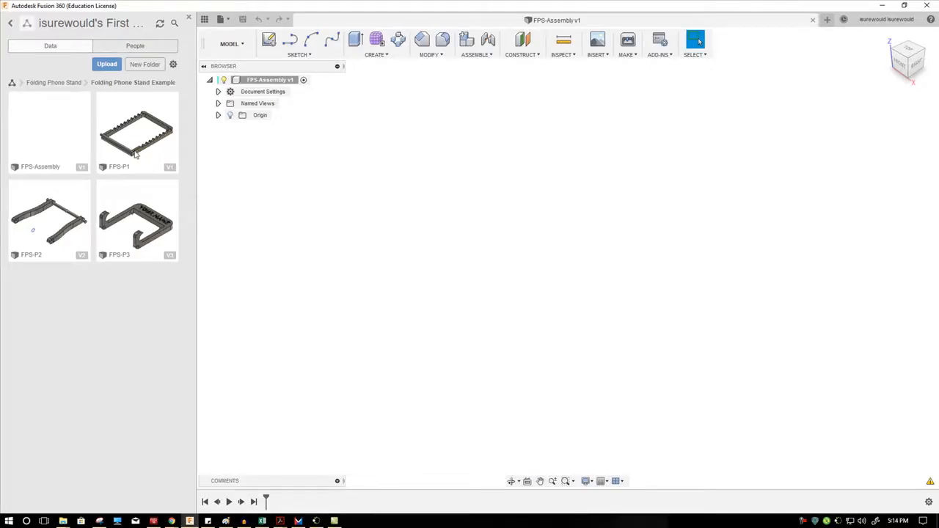
Insert the FPS-P1 part into the assembly without moving it from its default position.
drag(139, 149, 492, 225)
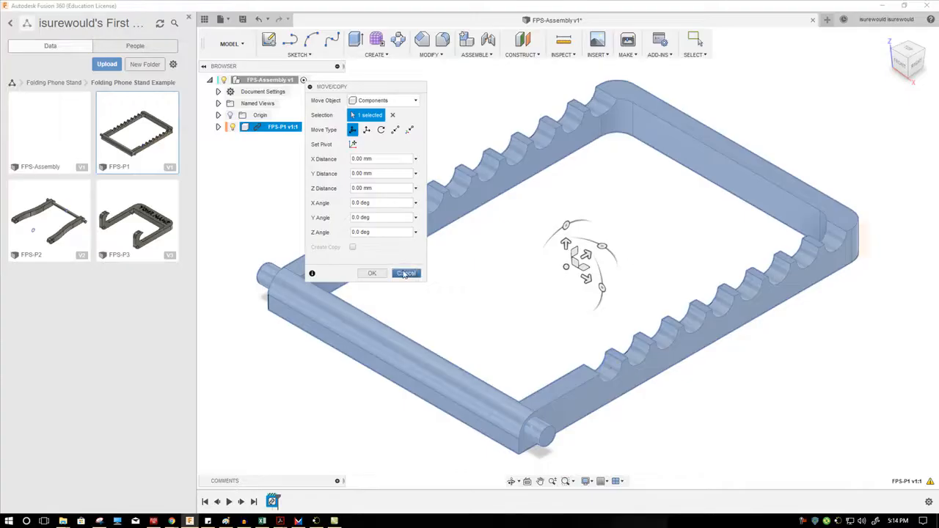
click(407, 273)
scroll(591, 258, down, 4)
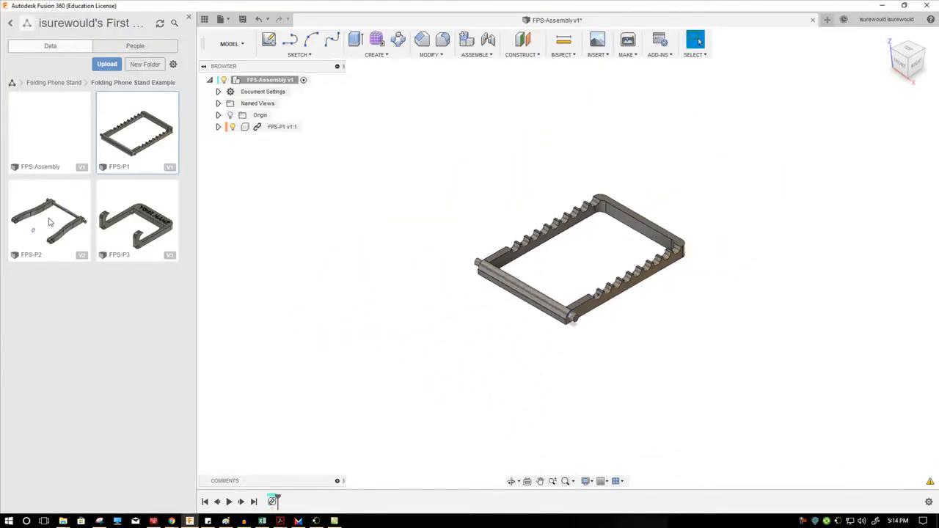
Insert the FPS-P2 part into the assembly and move it 110 mm in Y, clear of FPS-P1.
drag(52, 227, 622, 193)
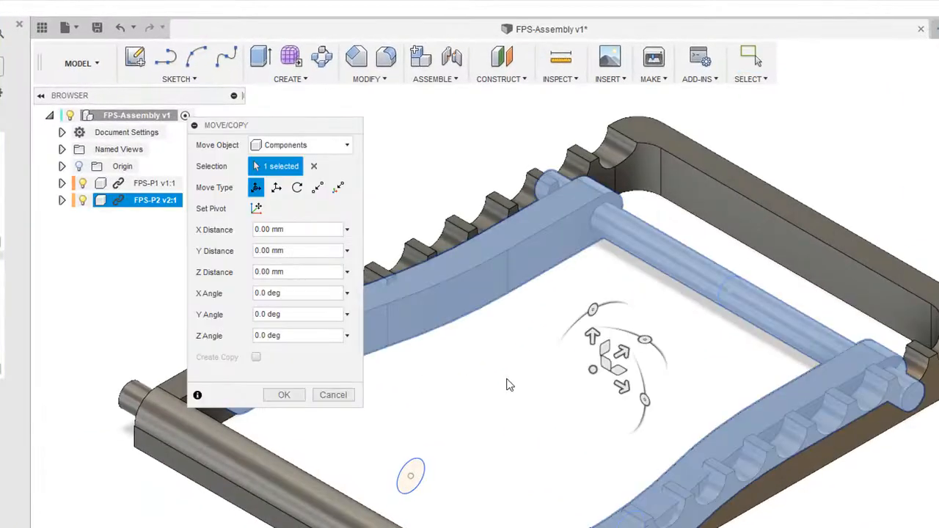
scroll(510, 386, down, 3)
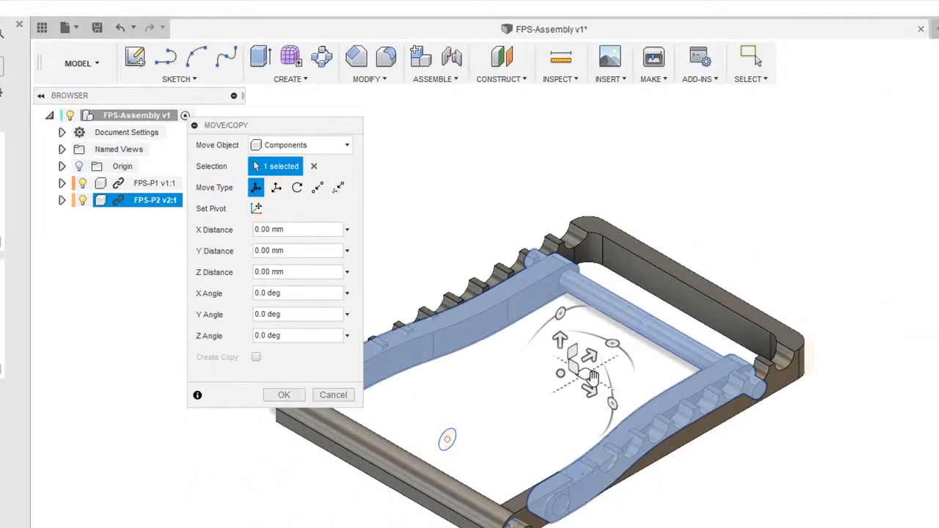
drag(590, 358, 854, 150)
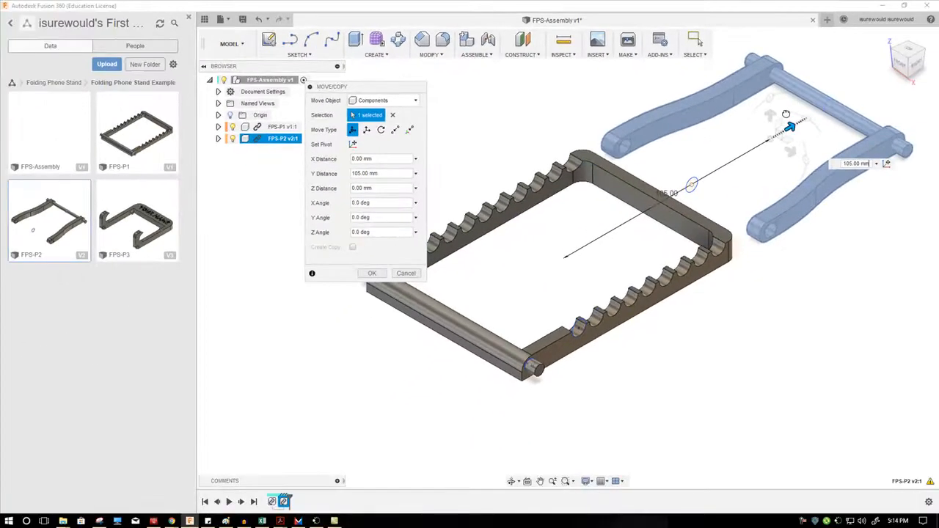
drag(786, 114, 784, 115)
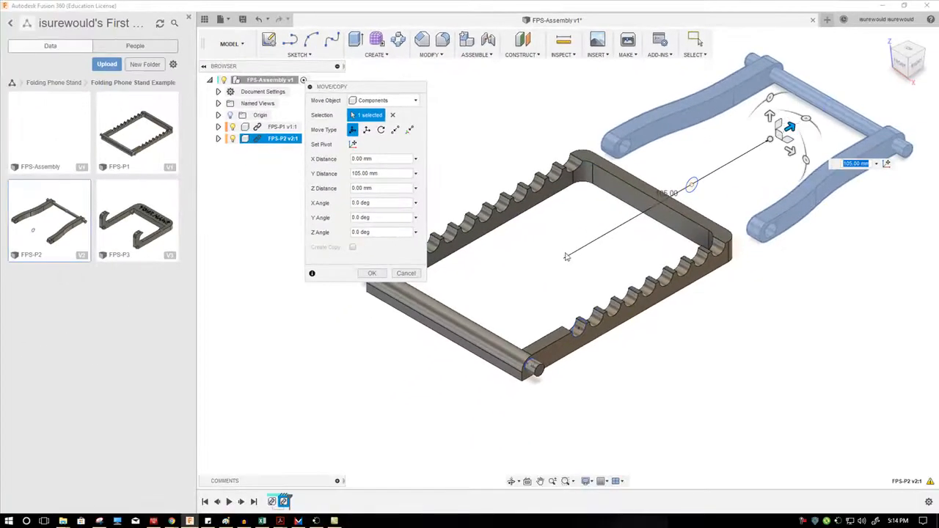
scroll(564, 254, down, 2)
text(110)
key(Return)
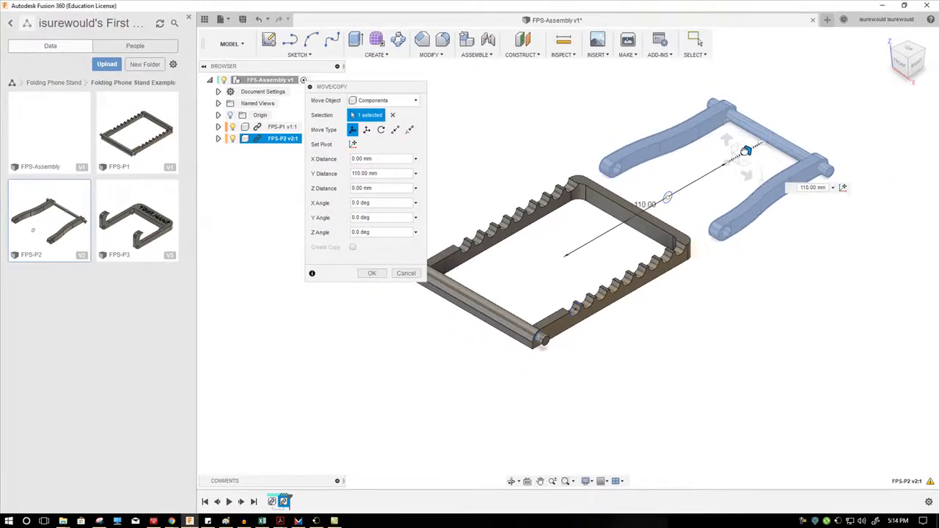
click(373, 274)
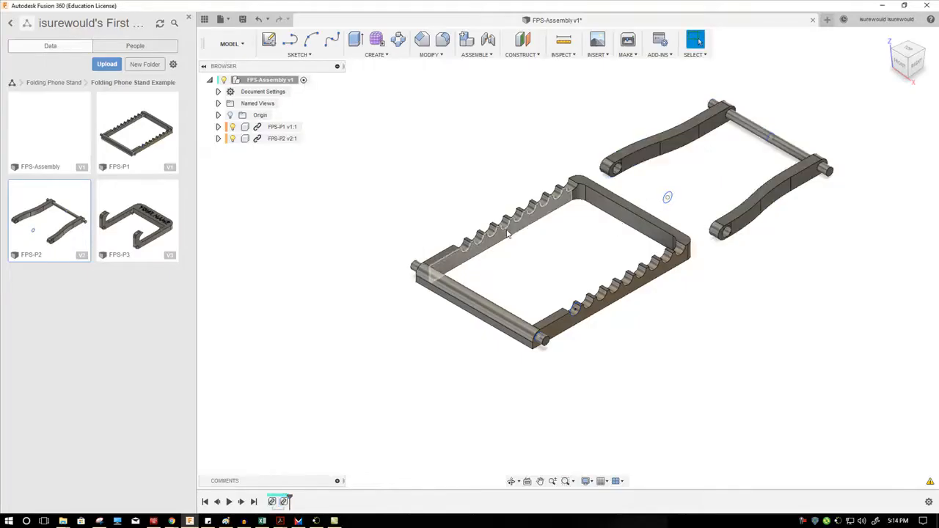
Insert the FPS-P3 part into the assembly and move it -150 mm in Y, clear of FPS-P1.
drag(139, 234, 456, 334)
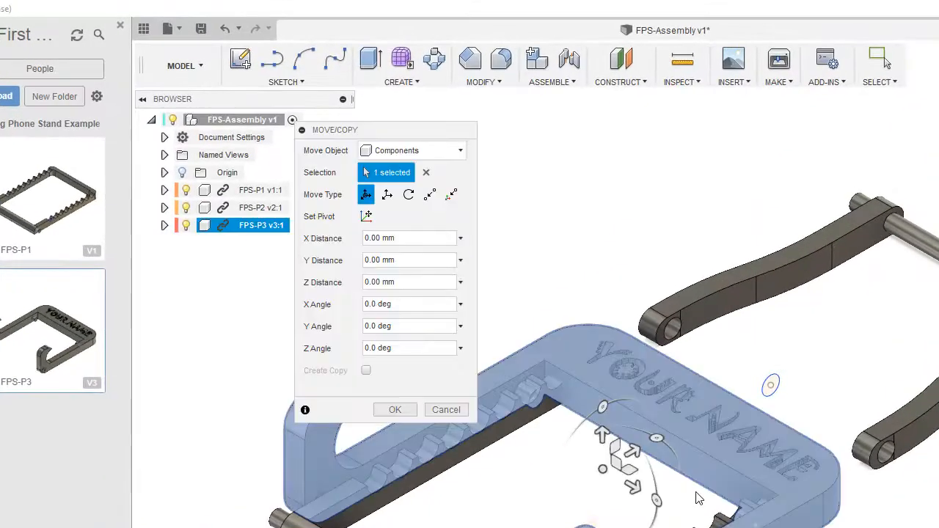
scroll(903, 358, down, 5)
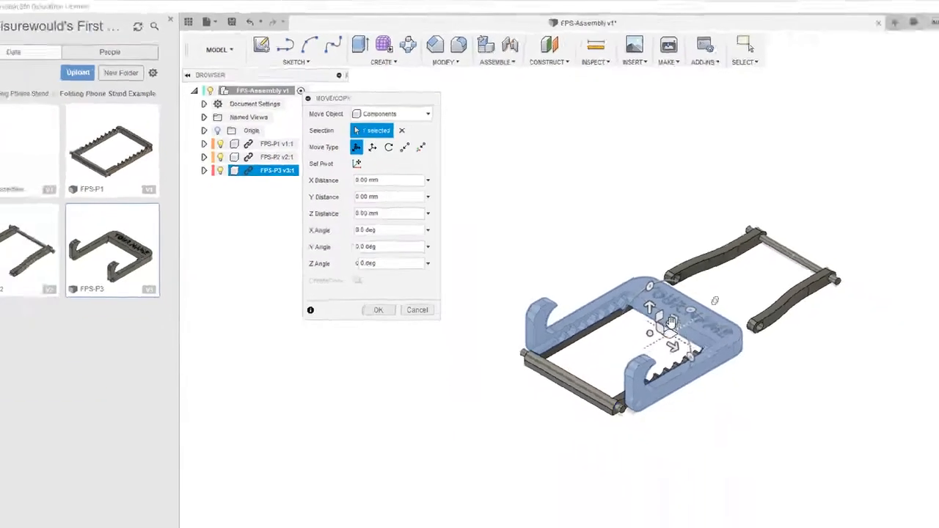
drag(671, 321, 505, 417)
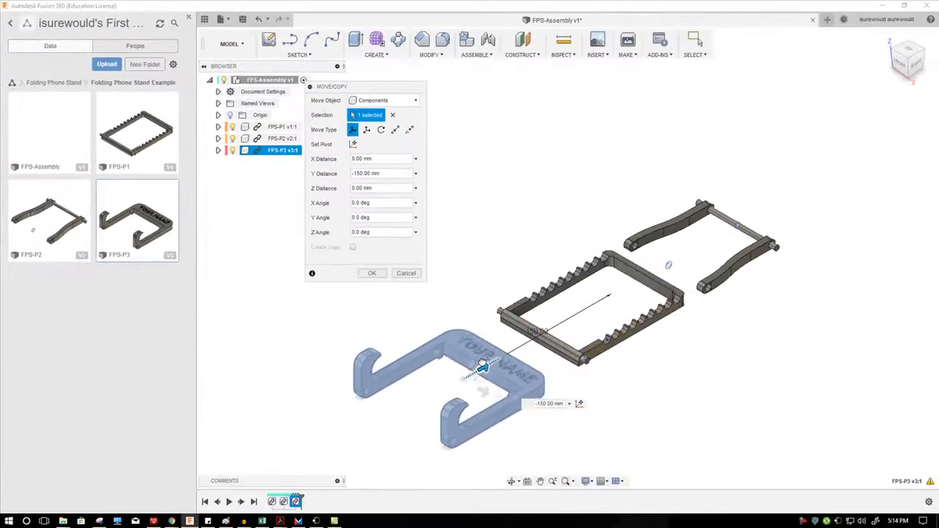
click(377, 276)
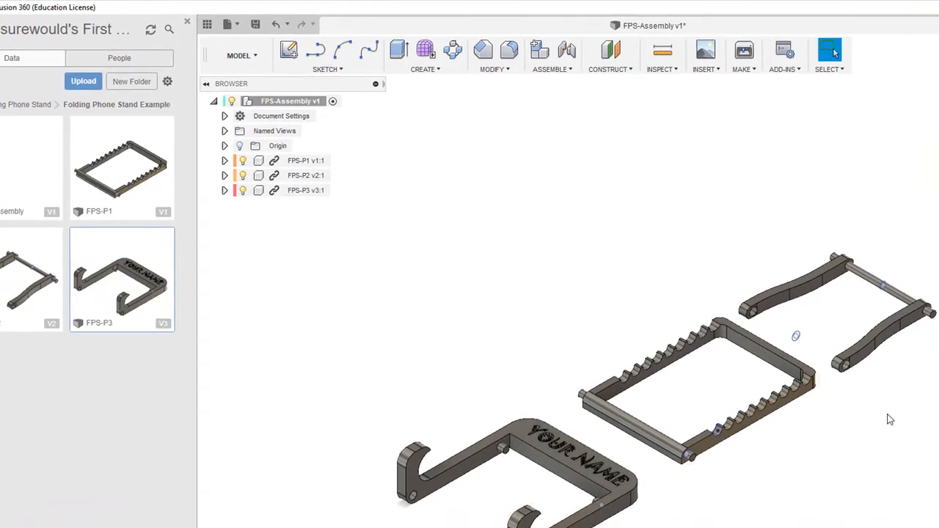
Create a revolute joint from the hole on the inner face of FPS-P3's hooked arm to the end of FPS-P1's matching pin.
shift+middle_drag(783, 481, 759, 472)
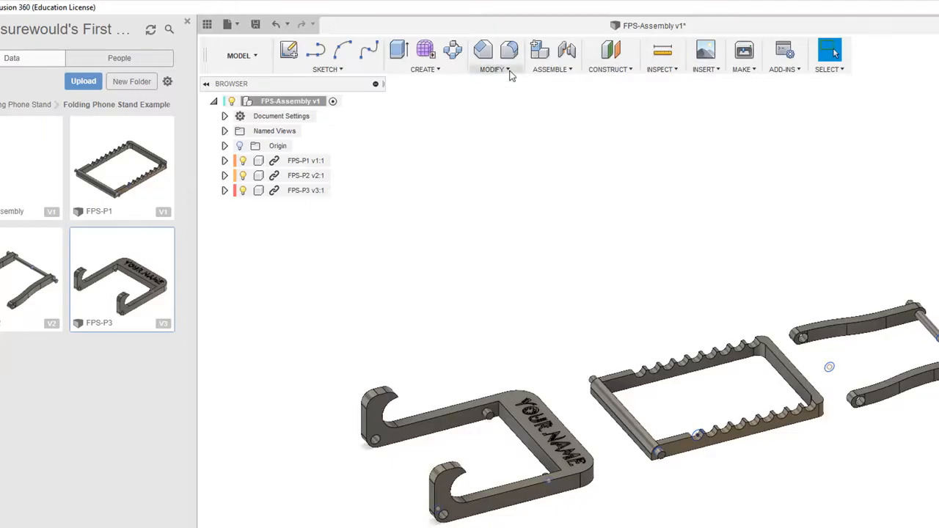
click(553, 69)
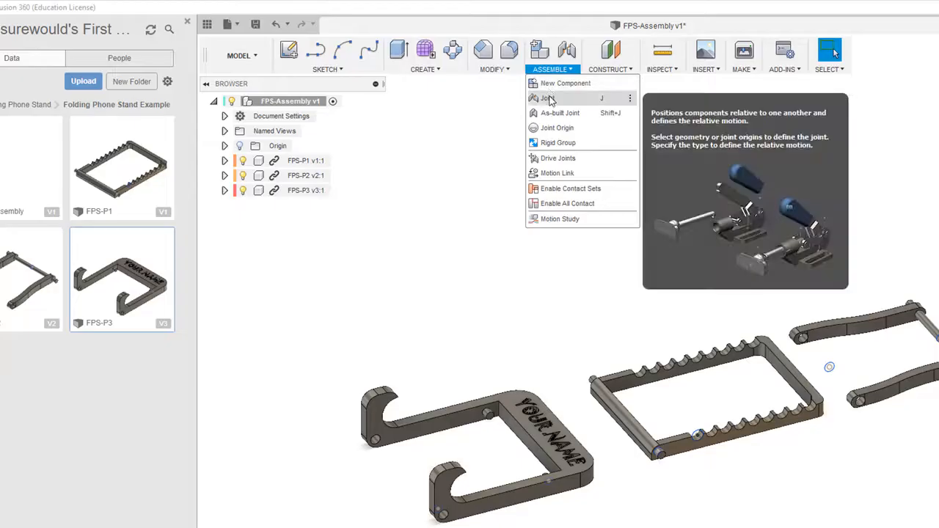
click(552, 98)
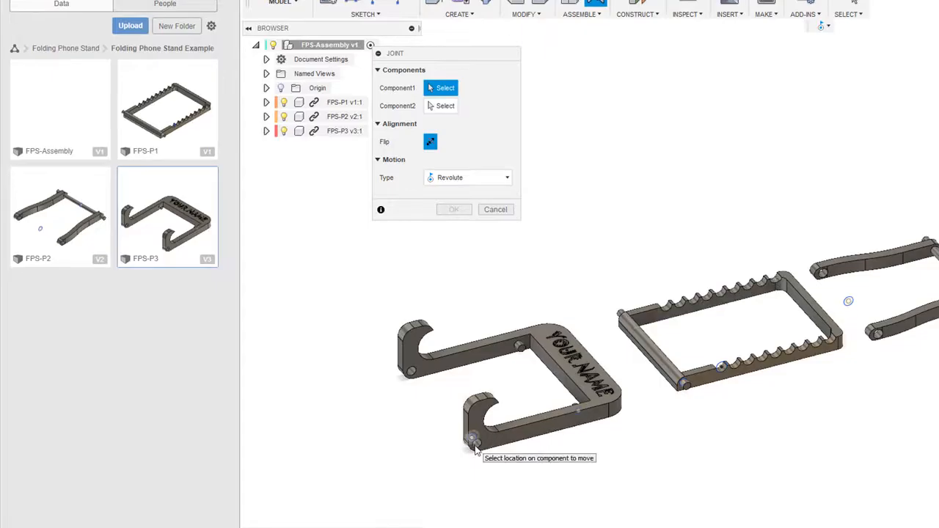
scroll(476, 452, up, 2)
scroll(477, 455, up, 2)
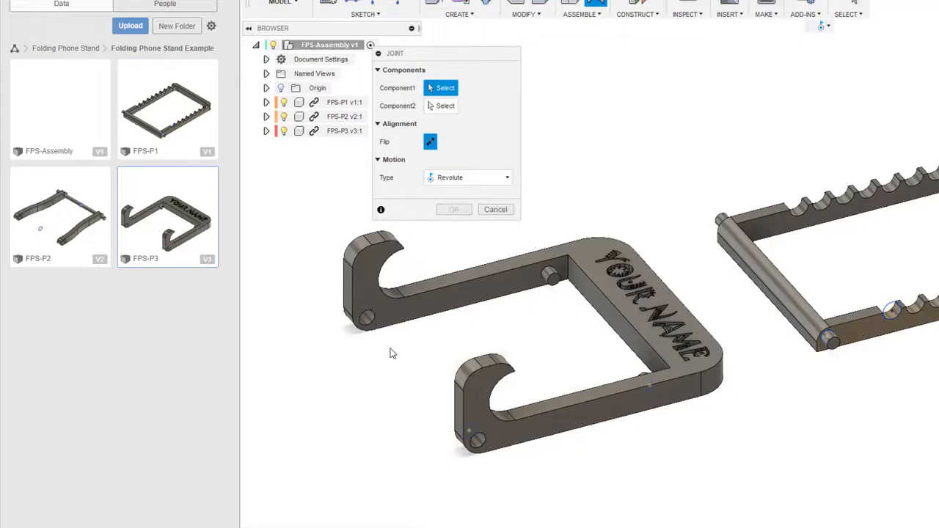
scroll(373, 321, up, 3)
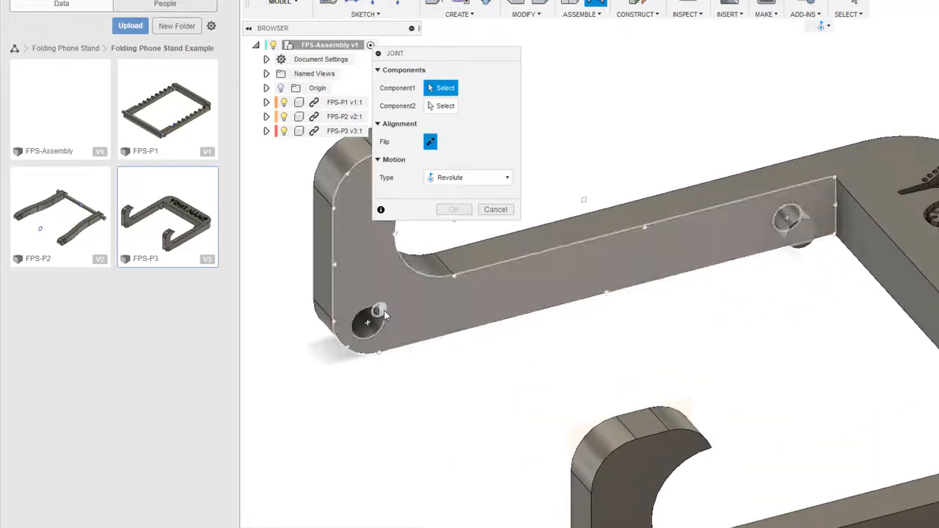
click(381, 318)
scroll(396, 337, down, 5)
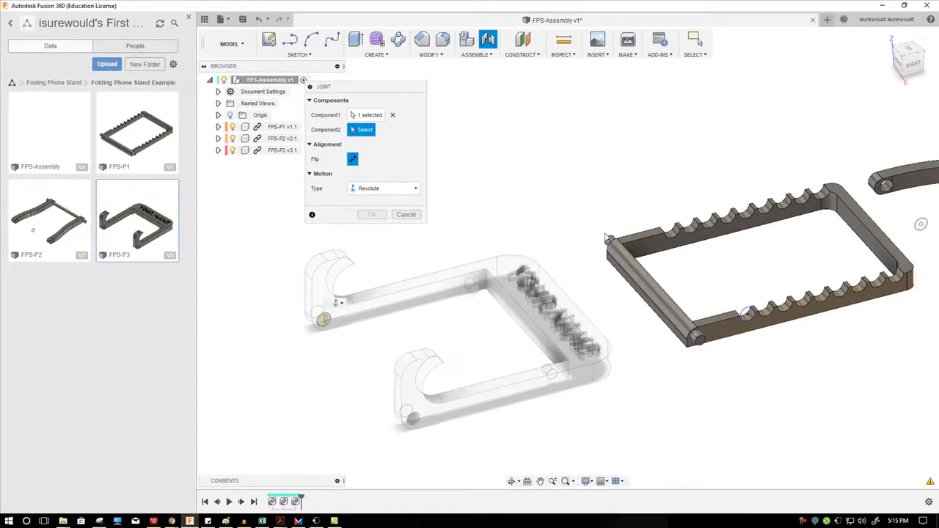
scroll(606, 237, up, 4)
click(610, 246)
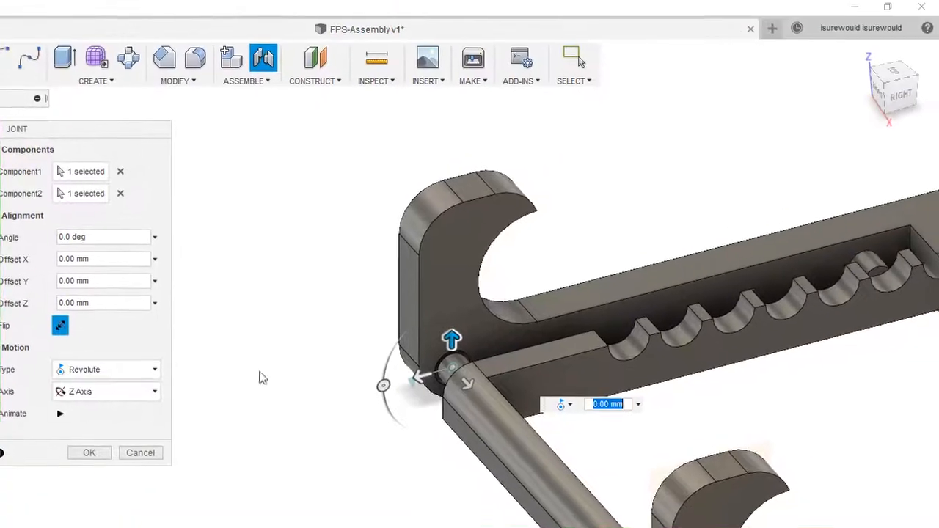
Set FPS-P3's joint angle to 65 degrees and its Z offset to 4 mm, centring it on FPS-P1, and finish the joint.
drag(382, 387, 419, 443)
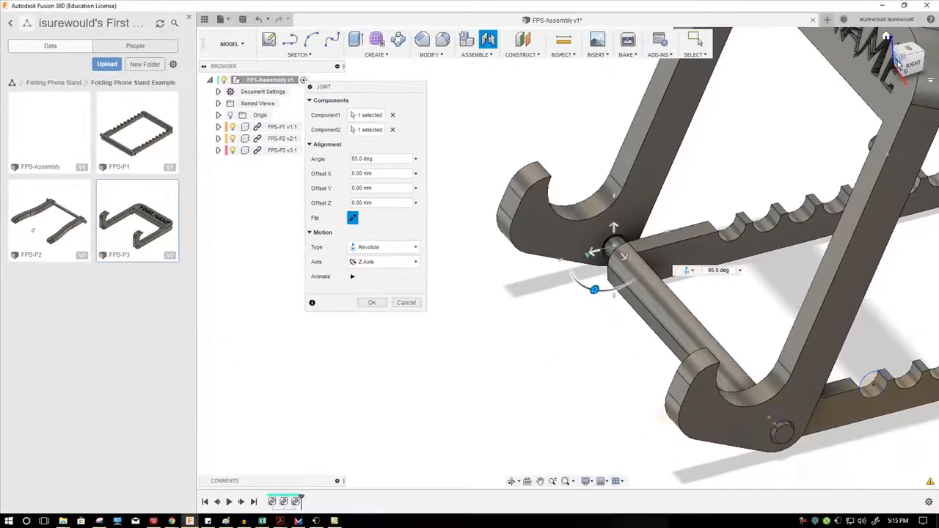
click(900, 64)
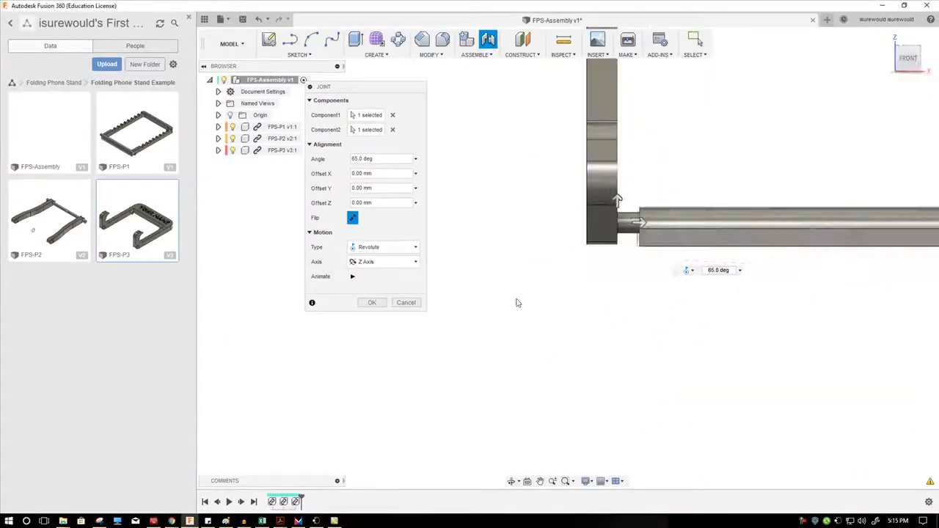
mouse_move(591, 254)
mouse_down()
mouse_move(607, 254)
mouse_move(584, 254)
mouse_up()
scroll(597, 254, up, 3)
scroll(525, 311, down, 3)
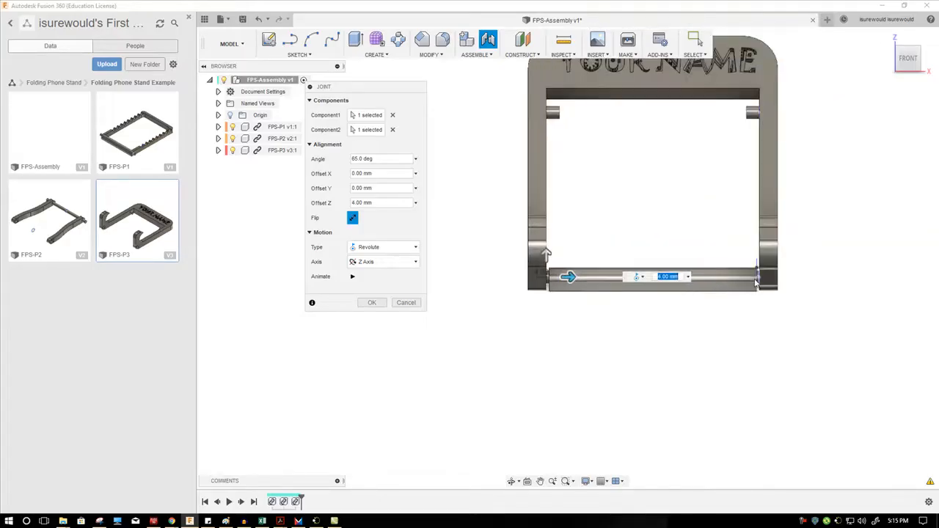
click(376, 305)
Create a revolute joint from the hole at the end of FPS-P2's arm to the end of FPS-P3's matching inner pin.
scroll(676, 329, down, 5)
shift+middle_drag(820, 289, 804, 306)
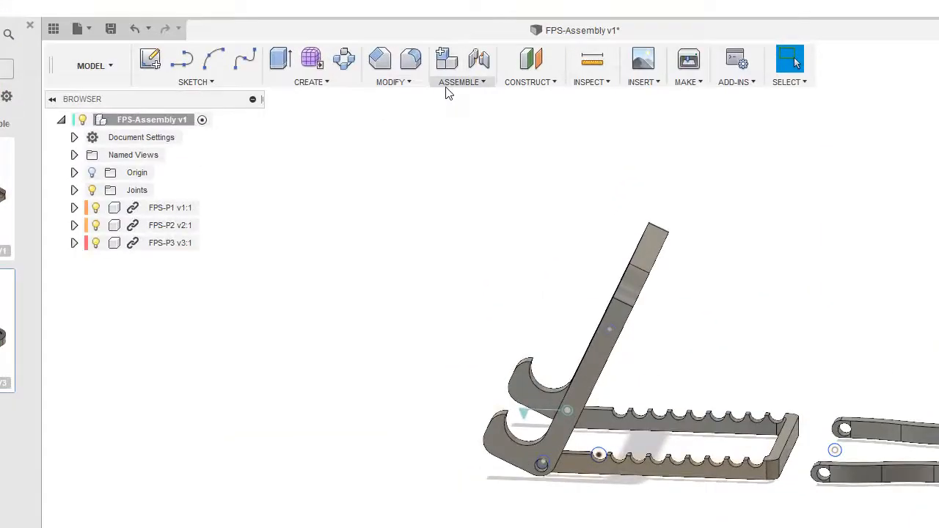
click(469, 59)
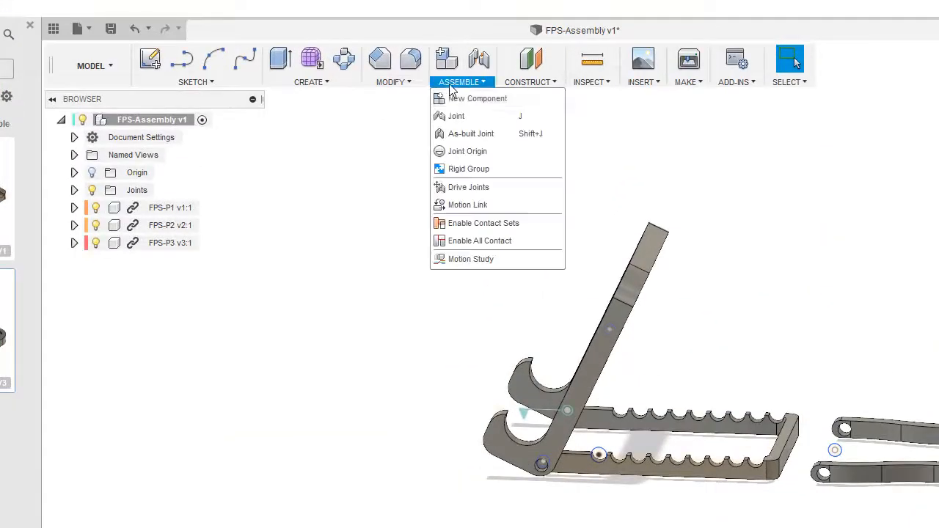
click(453, 116)
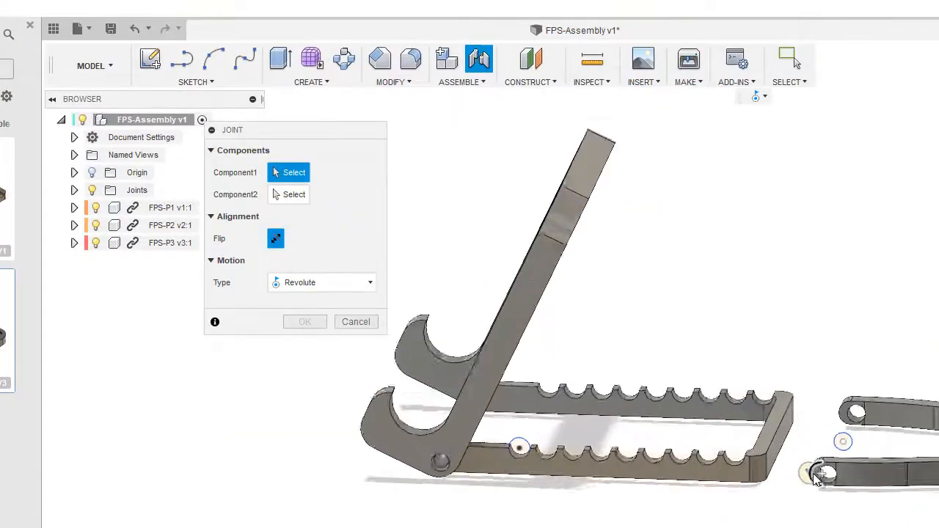
shift+middle_drag(914, 427, 854, 430)
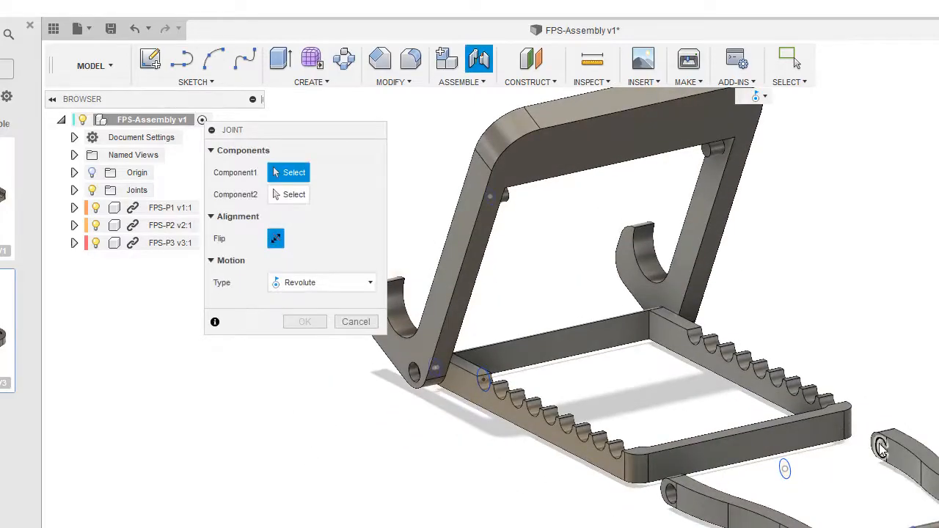
click(881, 447)
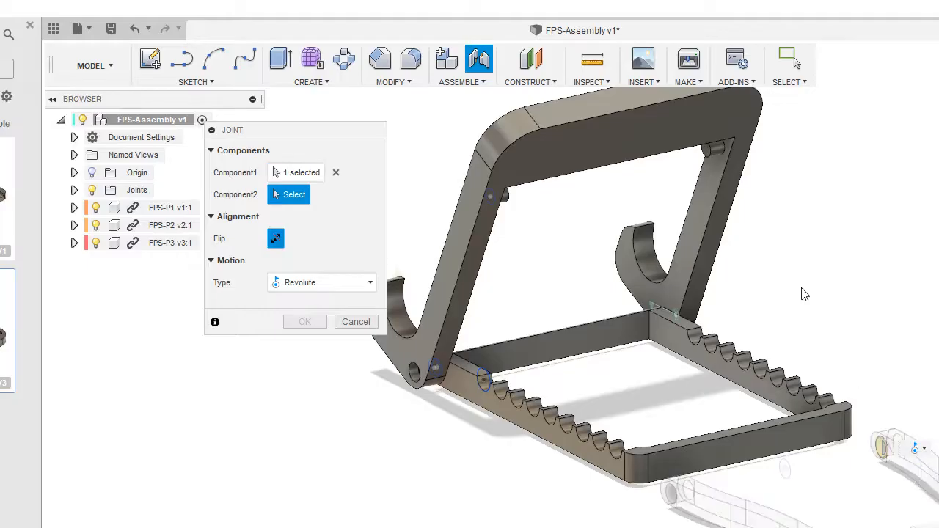
click(709, 151)
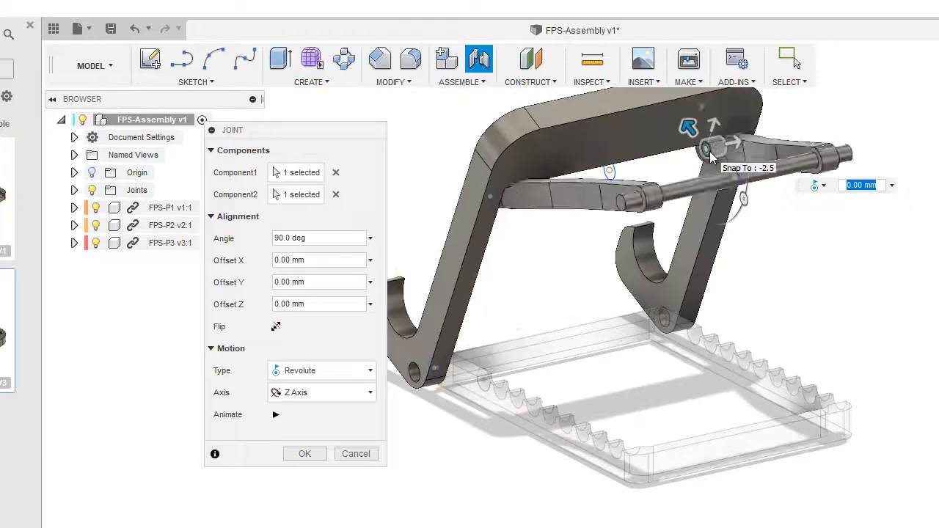
Set the Z offset of the FPS-P2 joint to -1.5 mm to centre the part between FPS-P3's arms.
shift+middle_drag(632, 465, 717, 266)
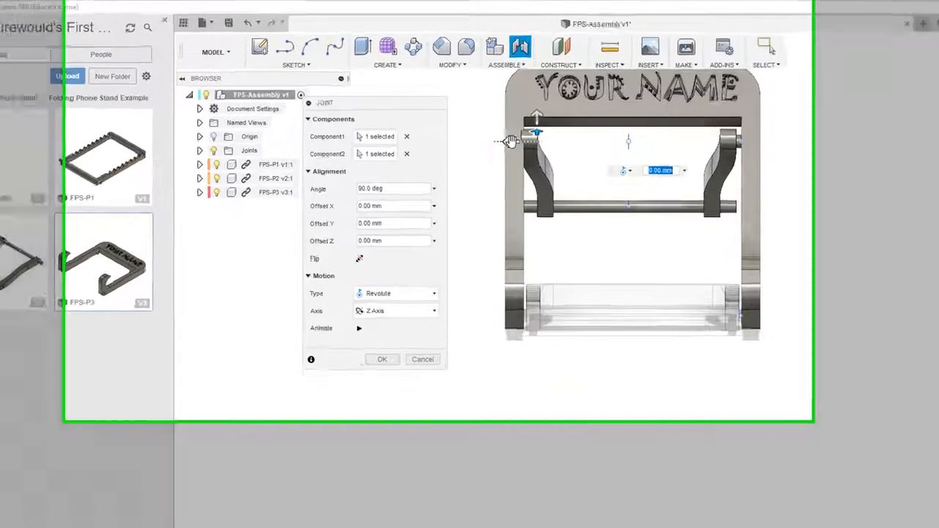
scroll(478, 119, up, 2)
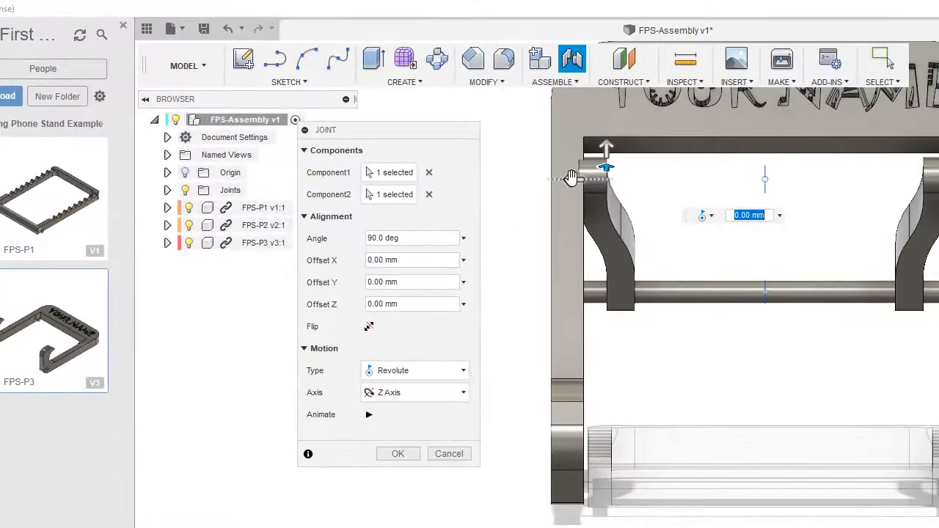
drag(581, 179, 601, 182)
scroll(587, 180, up, 2)
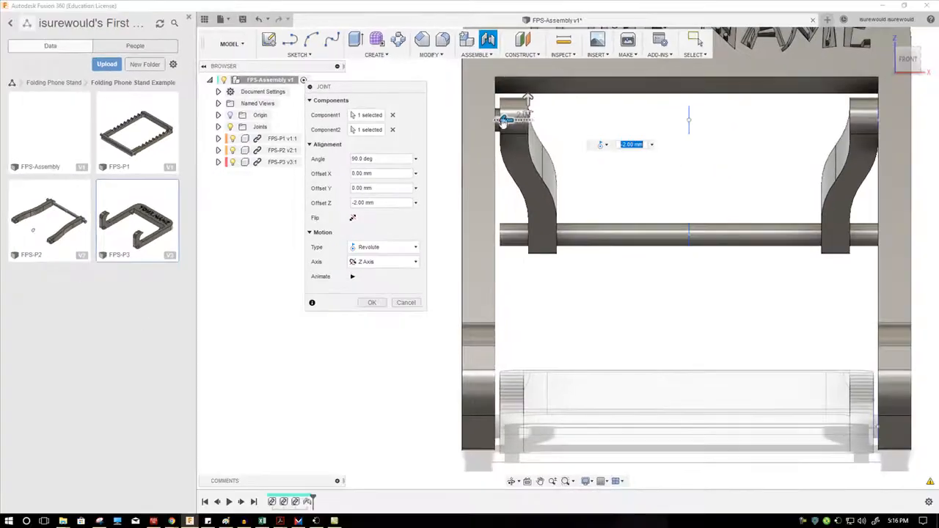
scroll(506, 141, up, 2)
drag(514, 110, 525, 113)
scroll(515, 113, up, 2)
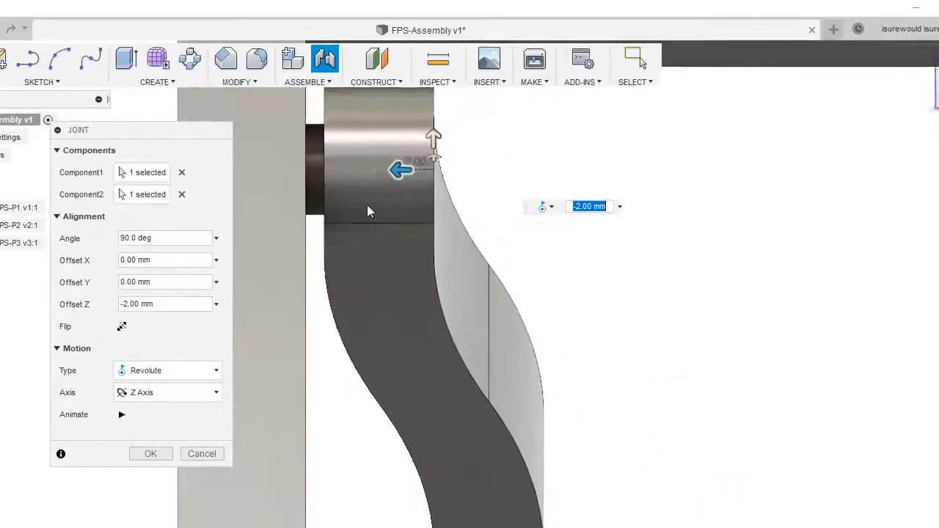
scroll(500, 160, down, 4)
scroll(356, 224, up, 6)
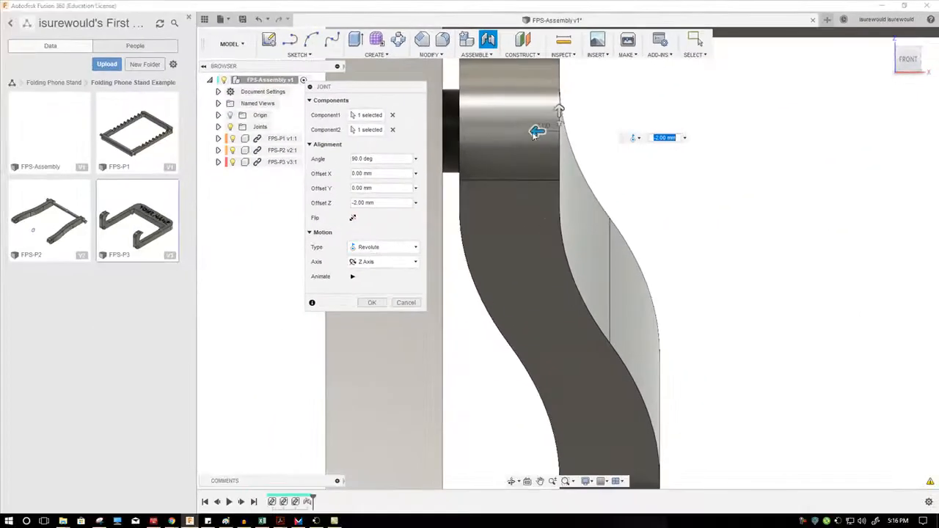
drag(400, 196, 395, 196)
drag(536, 131, 529, 129)
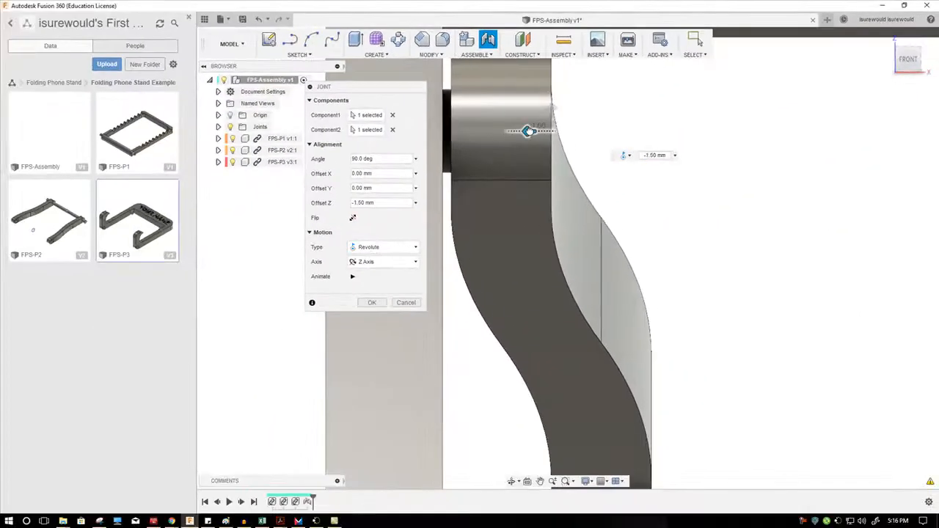
scroll(487, 194, down, 5)
scroll(489, 207, down, 3)
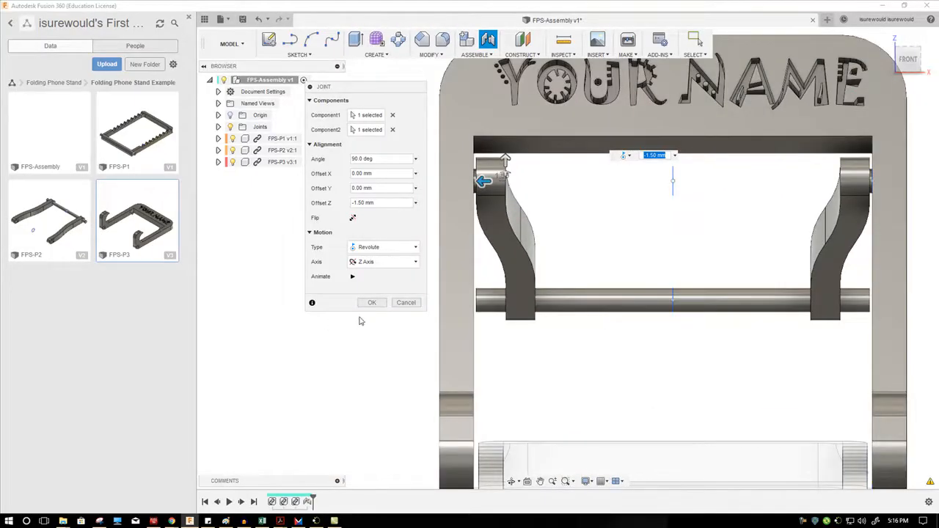
Set FPS-P2's joint angle to 120 degrees so it swings down to FPS-P1's notches, and finish the joint.
shift+middle_drag(580, 344, 552, 340)
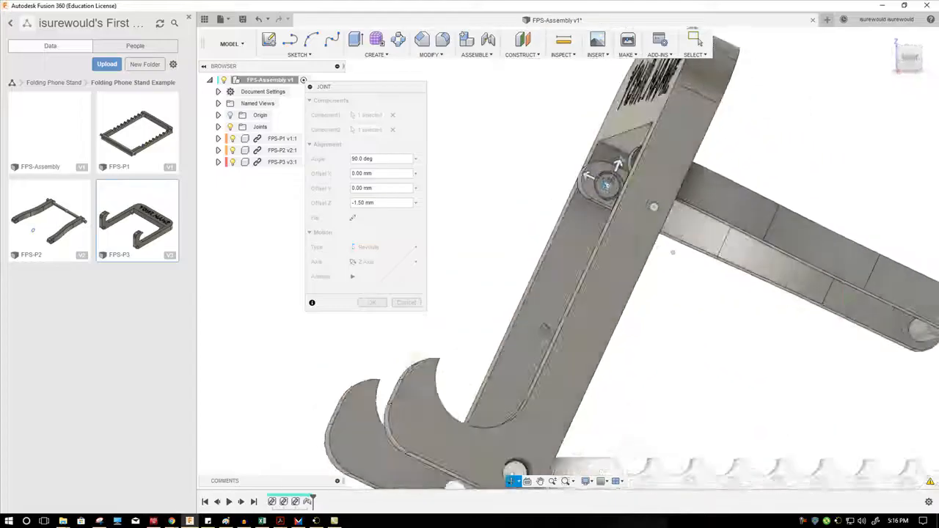
scroll(558, 369, down, 3)
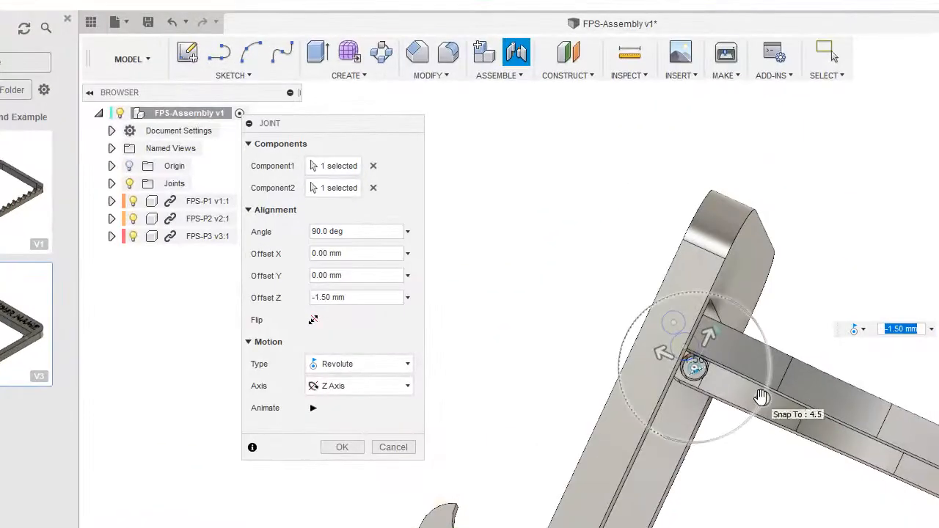
drag(673, 294, 669, 308)
drag(758, 417, 748, 438)
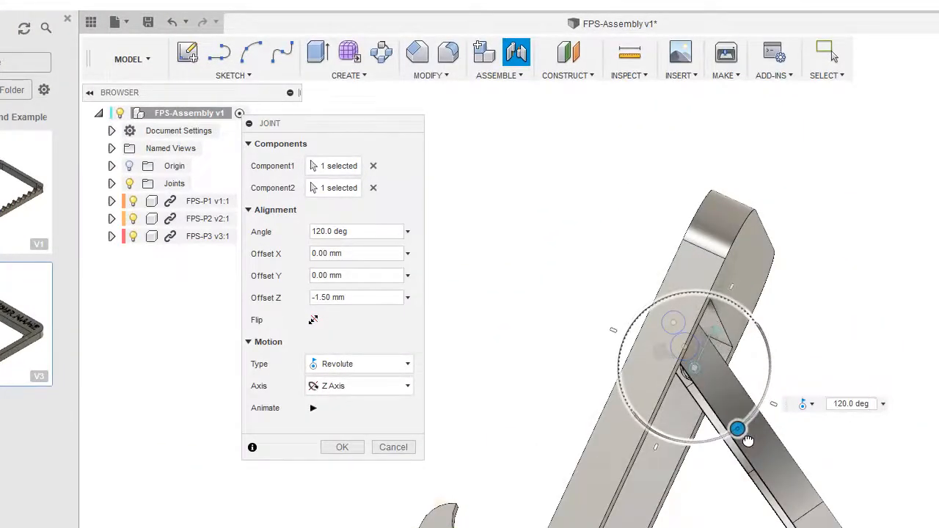
click(342, 447)
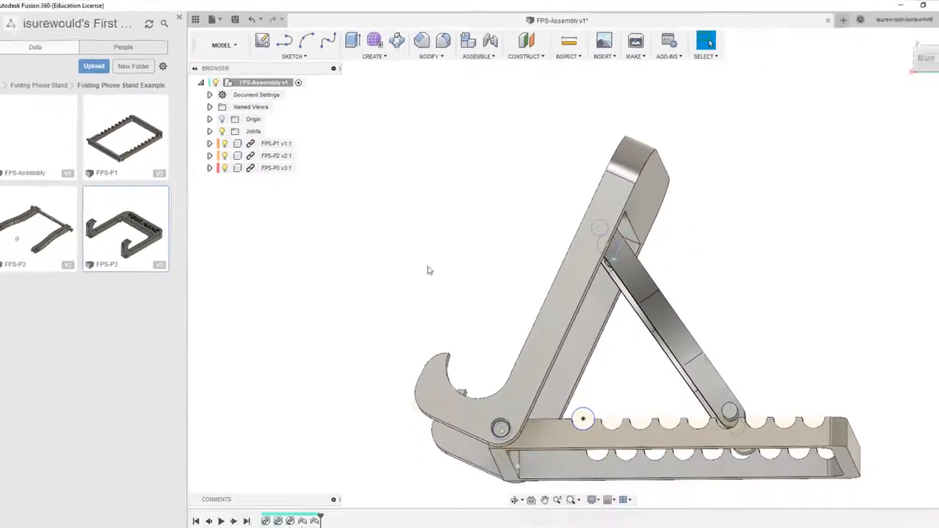
Inspect the assembled phone stand from several sides and save FPS-Assembly as a new version.
shift+middle_drag(430, 271, 546, 315)
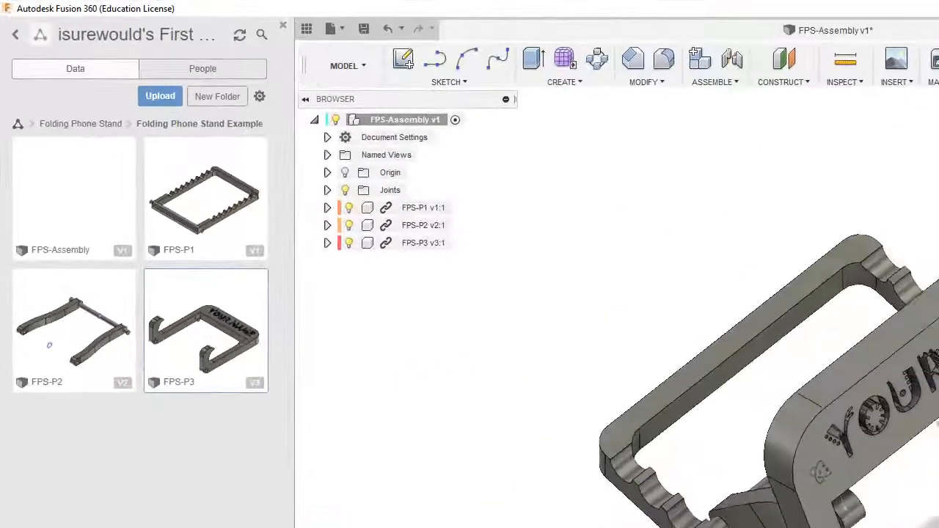
shift+middle_drag(820, 472, 765, 419)
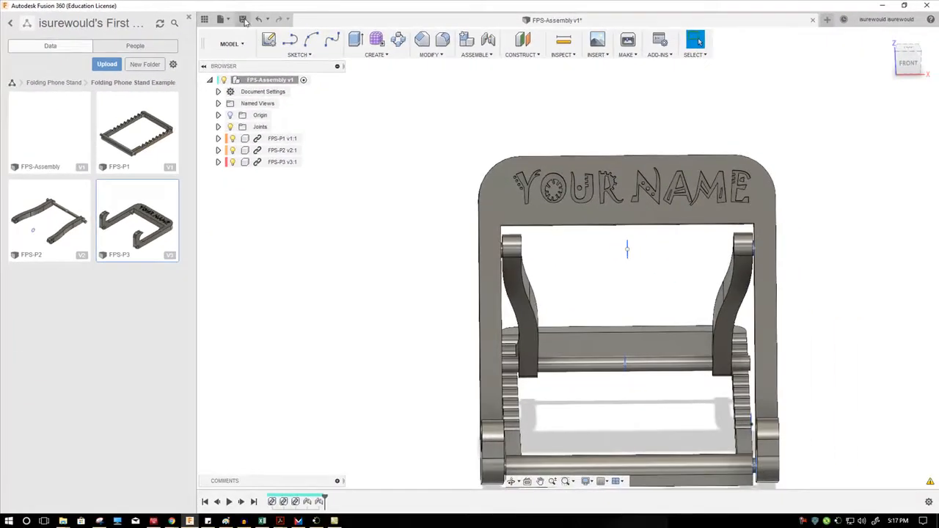
click(244, 20)
click(469, 270)
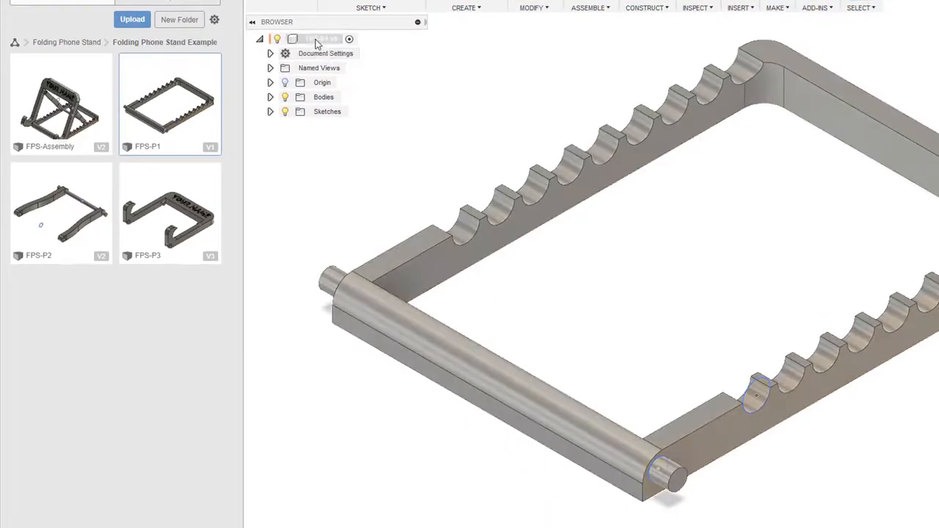
Export the FPS-P1 component as a binary, high-refinement STL with mesh preview on, saved as FPS-P1 v1 in the Period 6 folder.
right_click(316, 41)
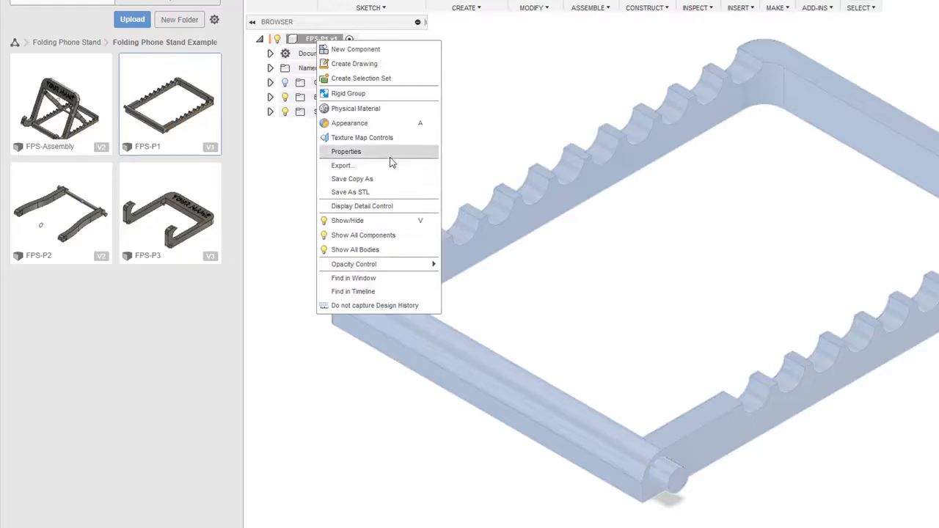
click(381, 194)
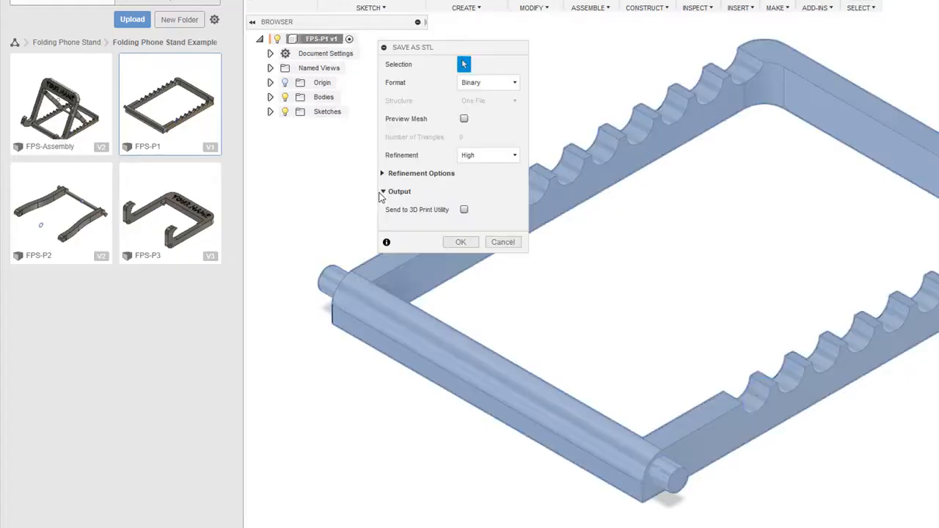
click(464, 120)
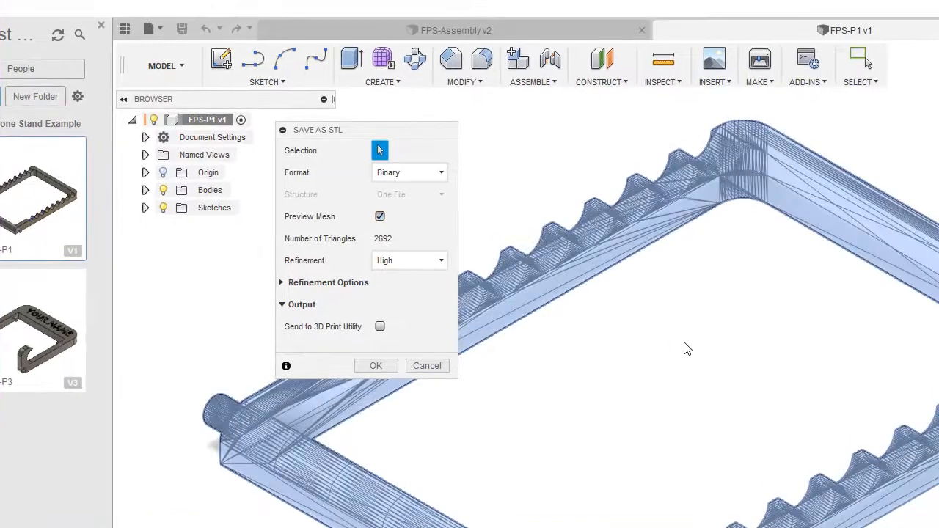
drag(359, 128, 441, 99)
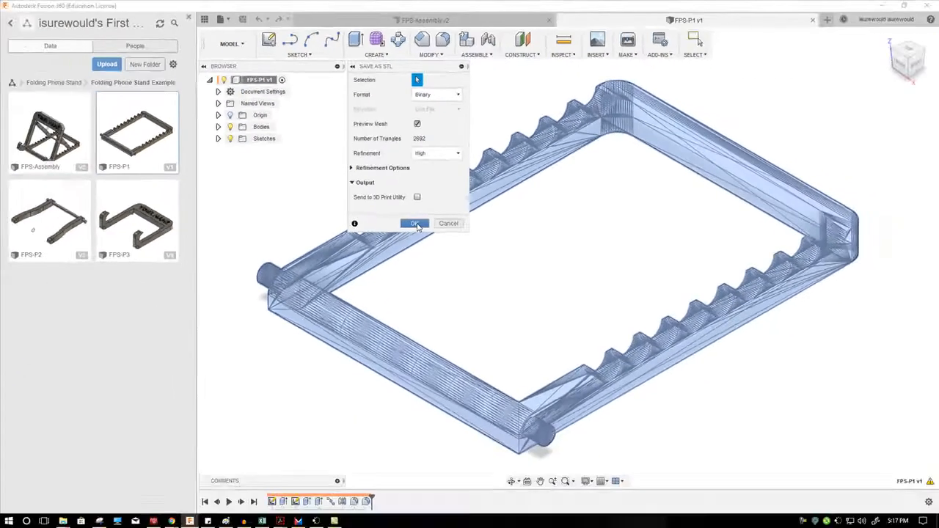
click(415, 224)
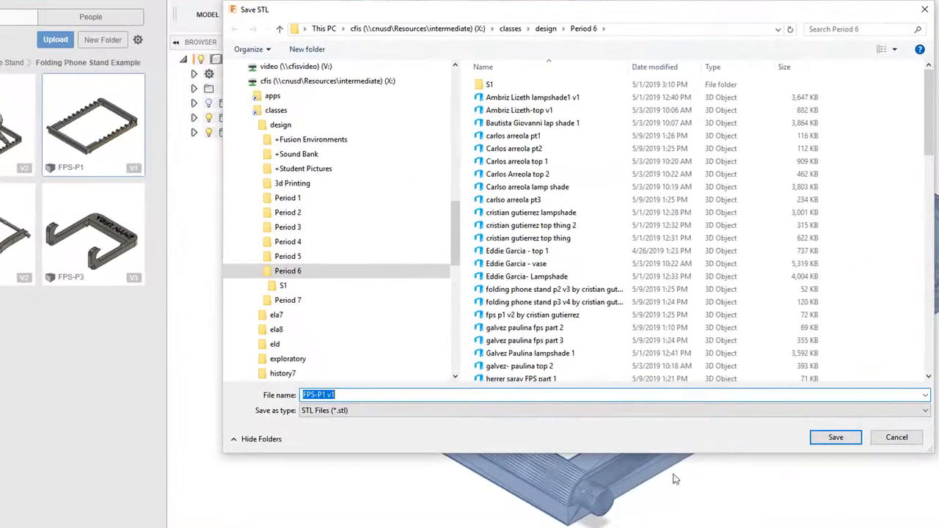
click(837, 438)
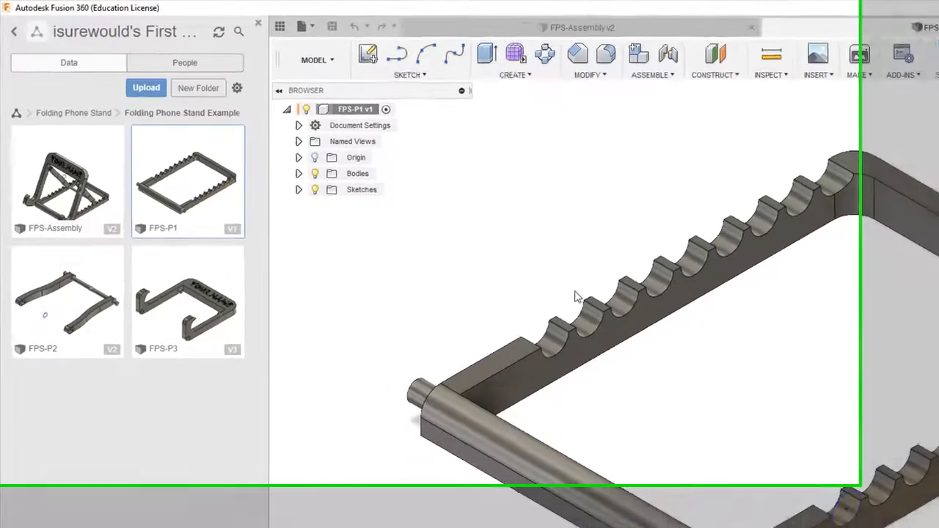
scroll(556, 425, down, 2)
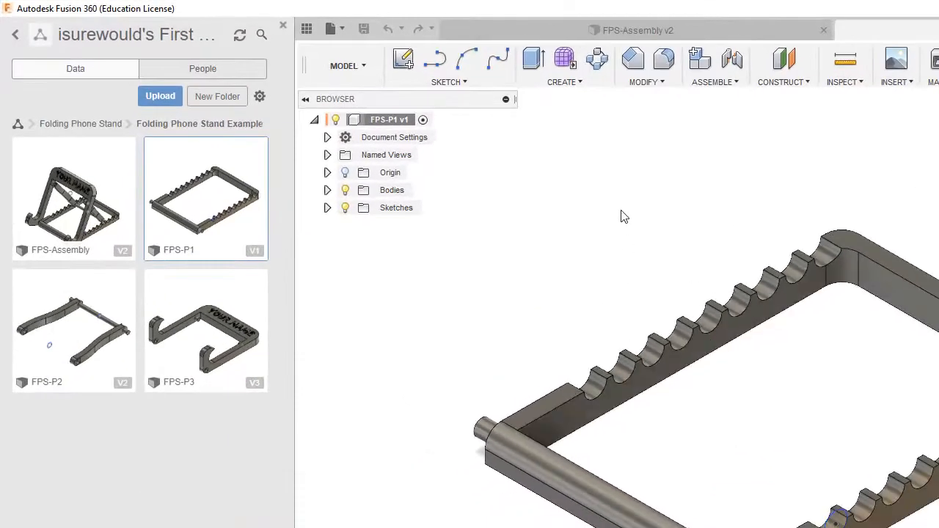